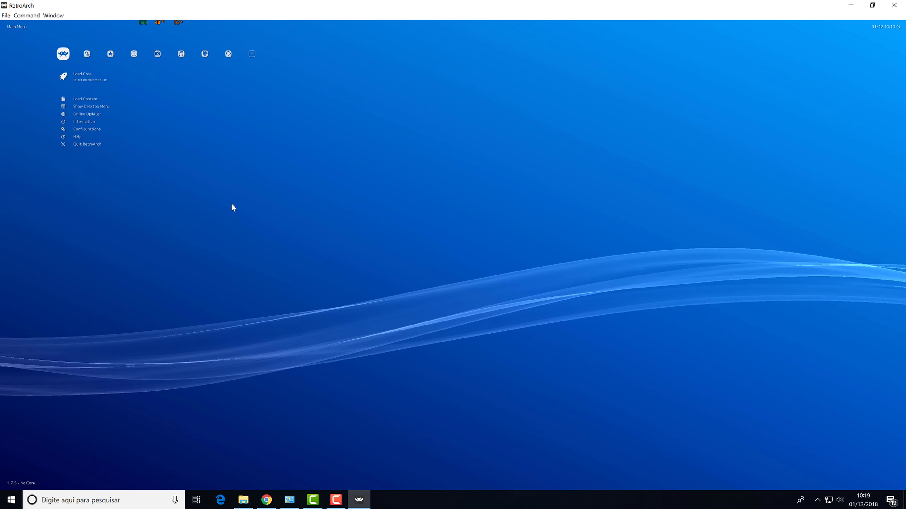
Step: Open the User category in the Settings
{"action": "key", "text": "Right"}
{"action": "key", "text": "Left"}
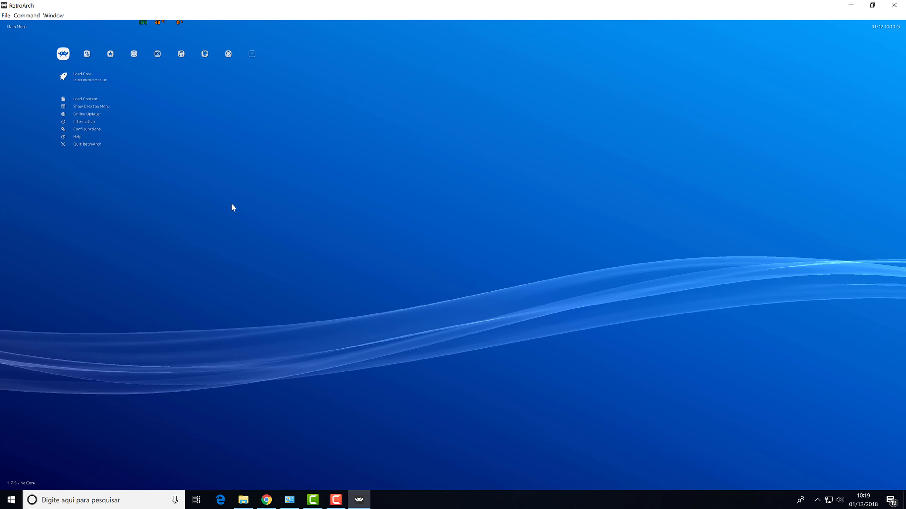
{"action": "key", "text": "Right"}
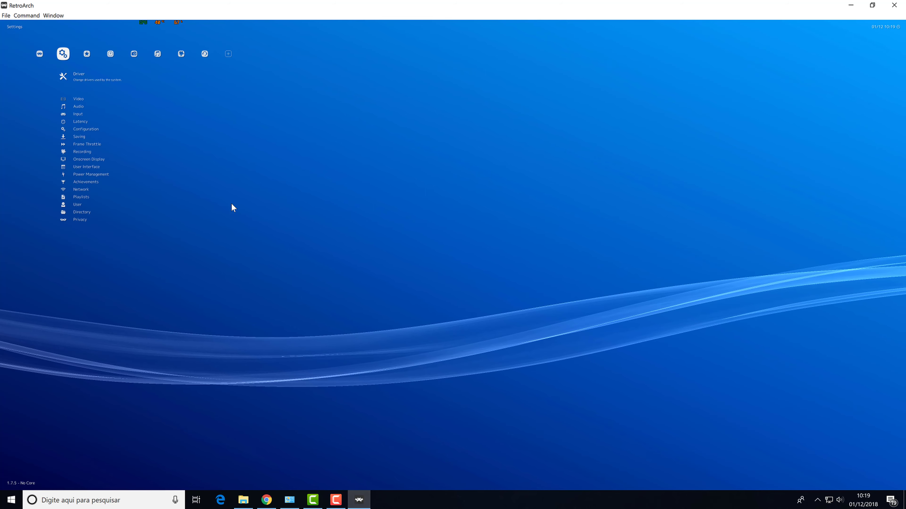
{"action": "key", "text": "Down"}
{"action": "key", "text": "Down"}
{"action": "key", "text": "Down"}
{"action": "key", "text": "Down"}
{"action": "key", "text": "Down"}
{"action": "key", "text": "Down"}
{"action": "key", "text": "Down"}
{"action": "key", "text": "Down"}
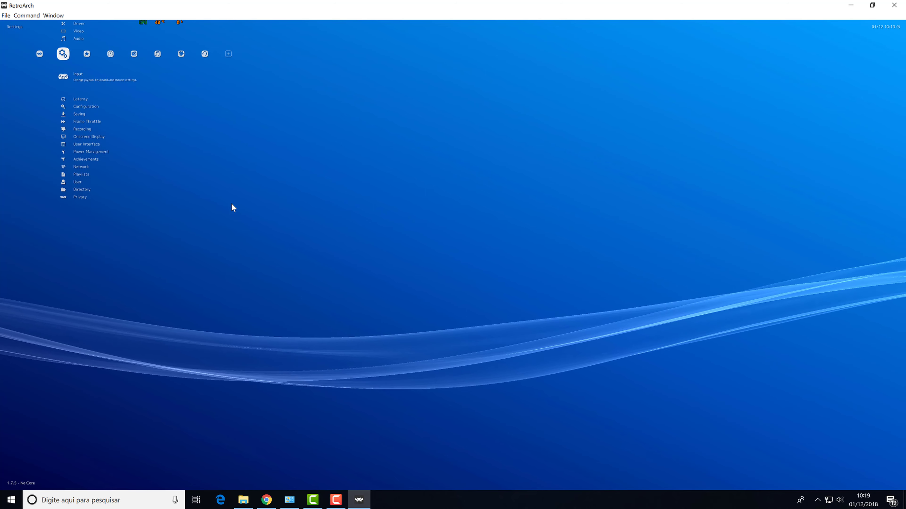
{"action": "key", "text": "Down"}
{"action": "key", "text": "Down"}
{"action": "key", "text": "Down"}
{"action": "key", "text": "Down"}
{"action": "key", "text": "Down"}
{"action": "key", "text": "Down"}
{"action": "key", "text": "Down"}
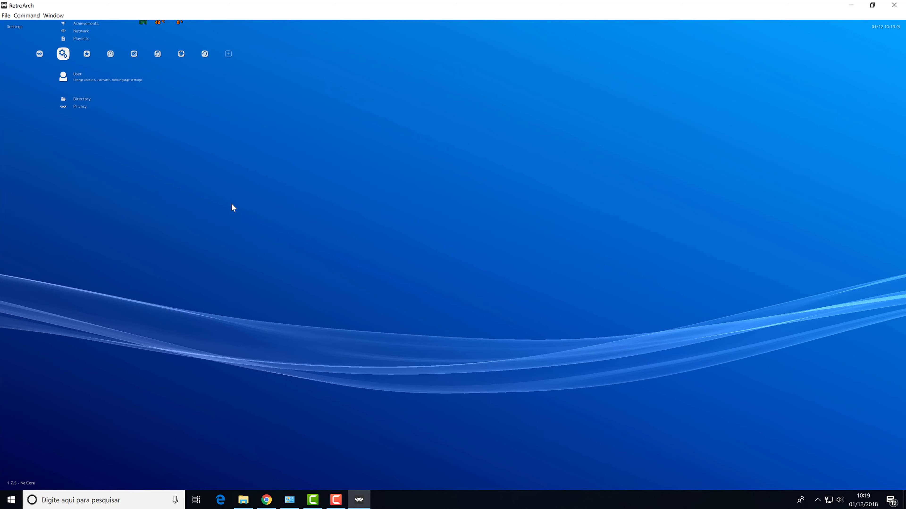
{"action": "key", "text": "Return"}
Step: Set the interface language to Português (Brasil) and return to the main menu
{"action": "key", "text": "Down"}
{"action": "key", "text": "Down"}
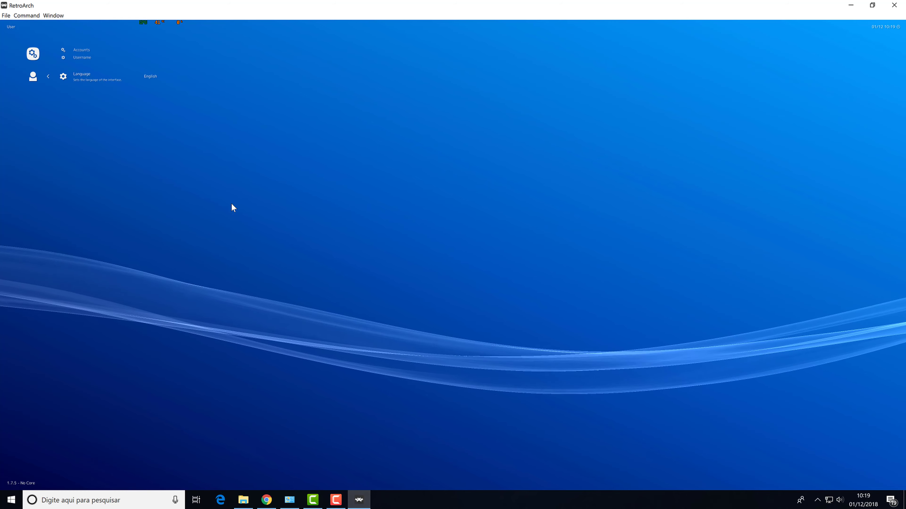
{"action": "key", "text": "Return"}
{"action": "key", "text": "Down"}
{"action": "key", "text": "Down"}
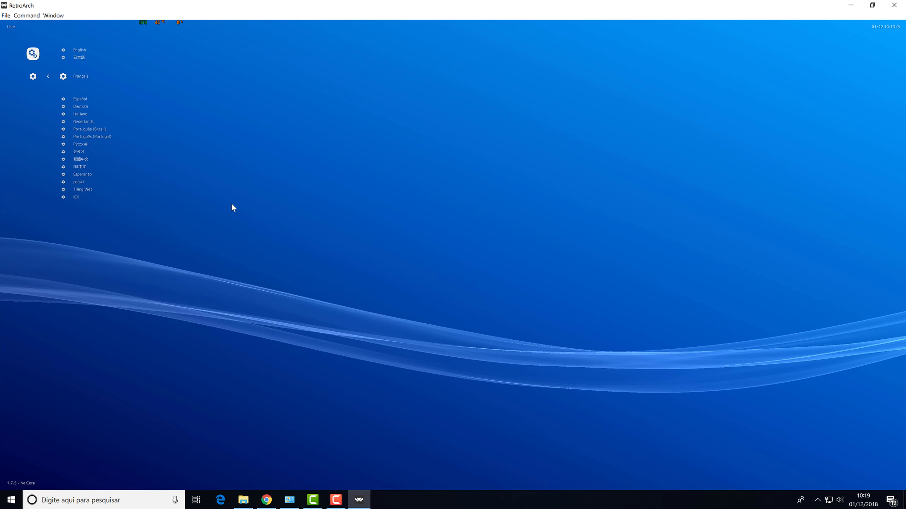
{"action": "key", "text": "Down"}
{"action": "key", "text": "Down"}
{"action": "key", "text": "Down"}
{"action": "key", "text": "Down"}
{"action": "key", "text": "Down"}
{"action": "key", "text": "Down"}
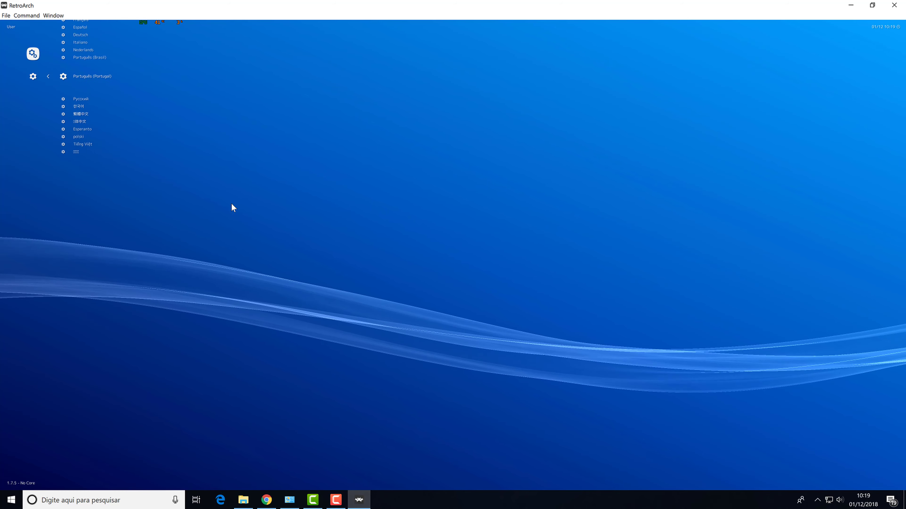
{"action": "key", "text": "Up"}
{"action": "key", "text": "Return"}
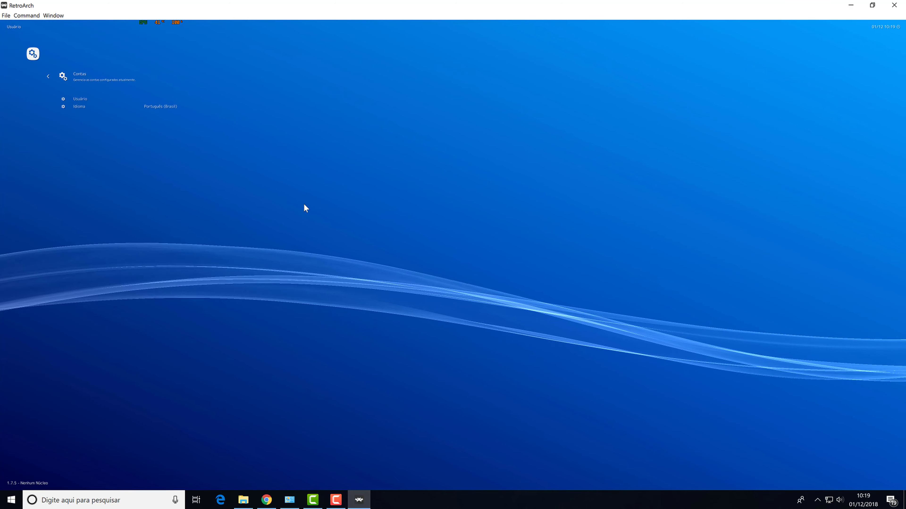
{"action": "key", "text": "BackSpace"}
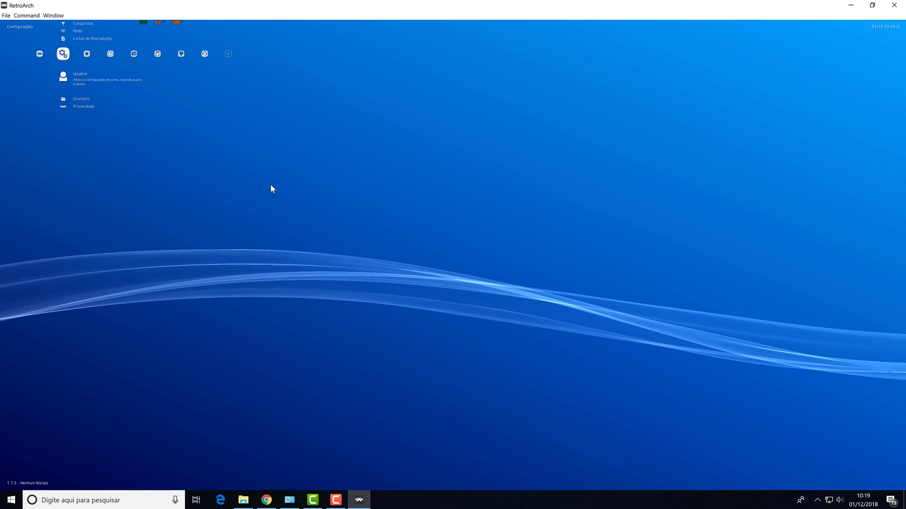
{"action": "key", "text": "Left"}
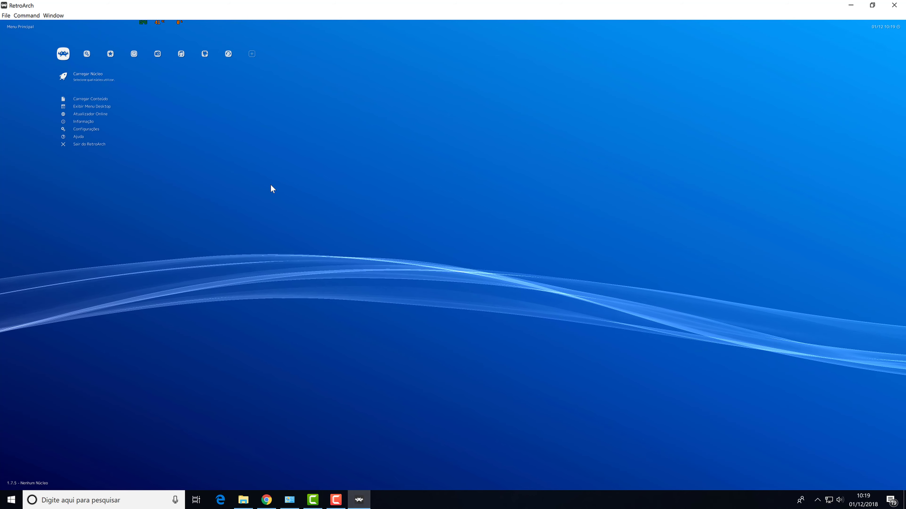
Step: Open the Entrada (input) category in the Configurações
{"action": "key", "text": "Right"}
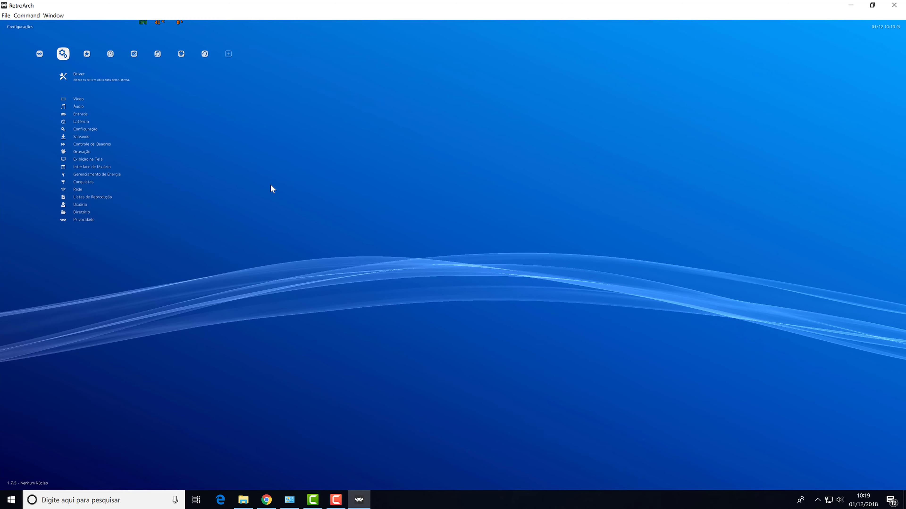
{"action": "key", "text": "Return"}
{"action": "key", "text": "BackSpace"}
{"action": "key", "text": "Down"}
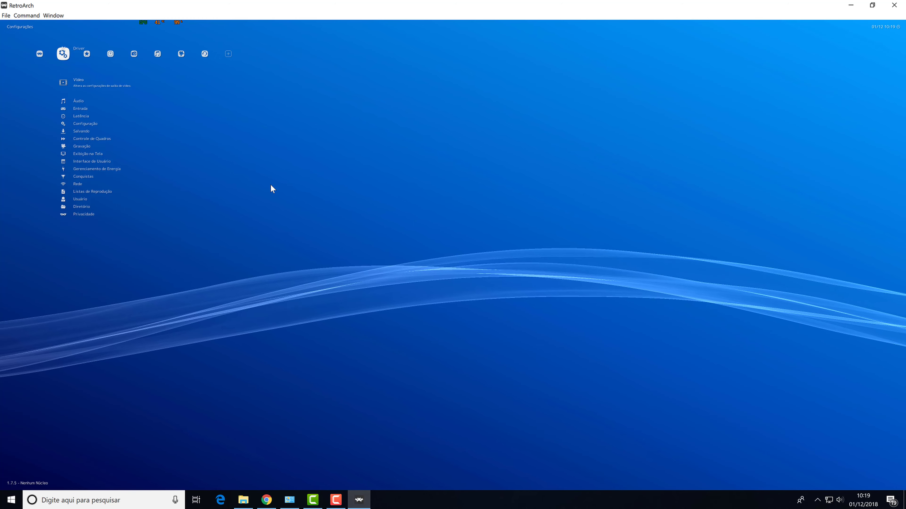
{"action": "key", "text": "Down"}
{"action": "key", "text": "Down"}
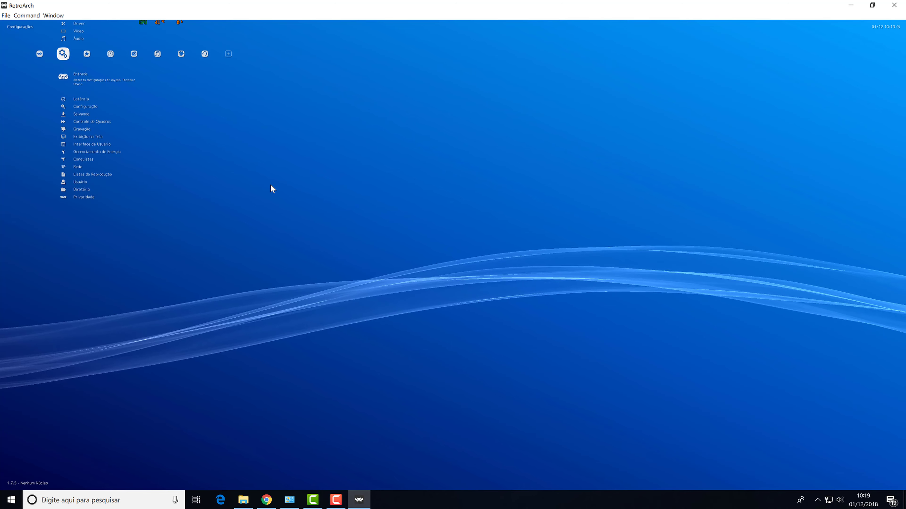
{"action": "key", "text": "Return"}
Step: Open Input User 1 Binds from the input settings
{"action": "key", "text": "Down"}
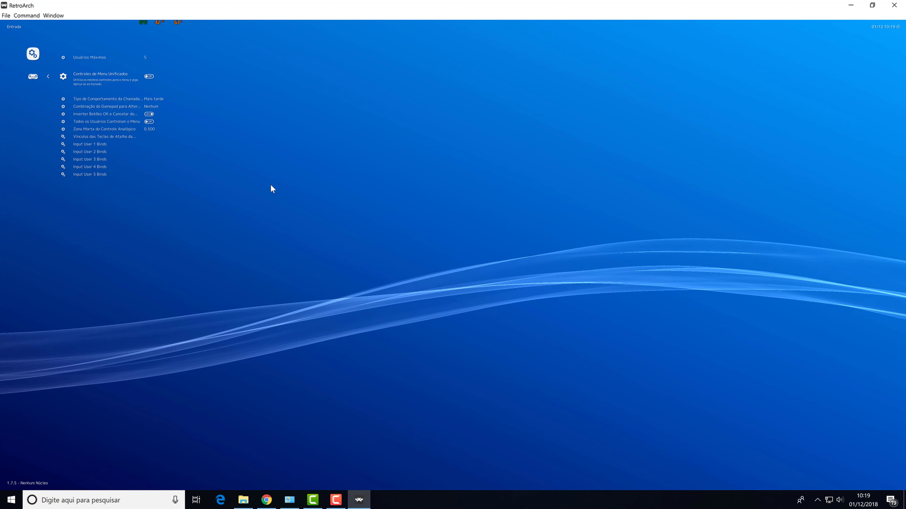
{"action": "key", "text": "Up"}
{"action": "key", "text": "Down"}
{"action": "key", "text": "Down"}
{"action": "key", "text": "Down"}
{"action": "key", "text": "Down"}
{"action": "key", "text": "Down"}
{"action": "key", "text": "Down"}
{"action": "key", "text": "Down"}
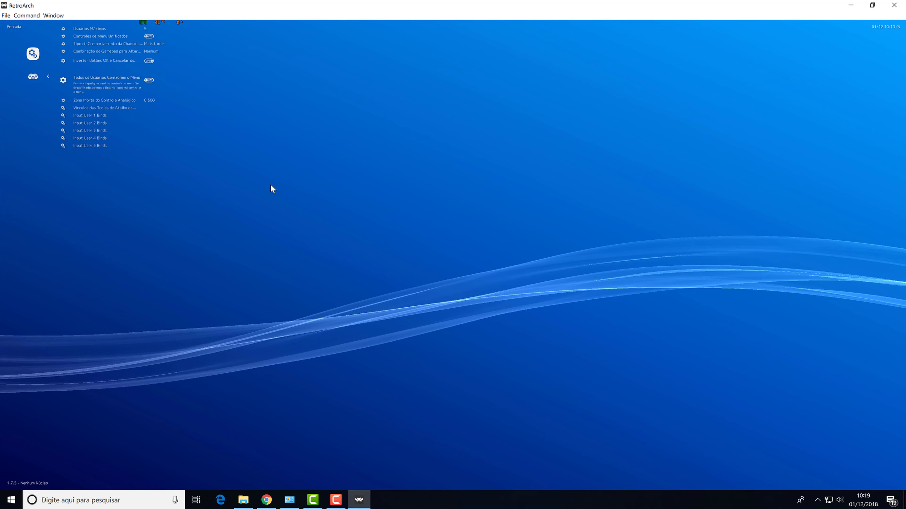
{"action": "key", "text": "Down"}
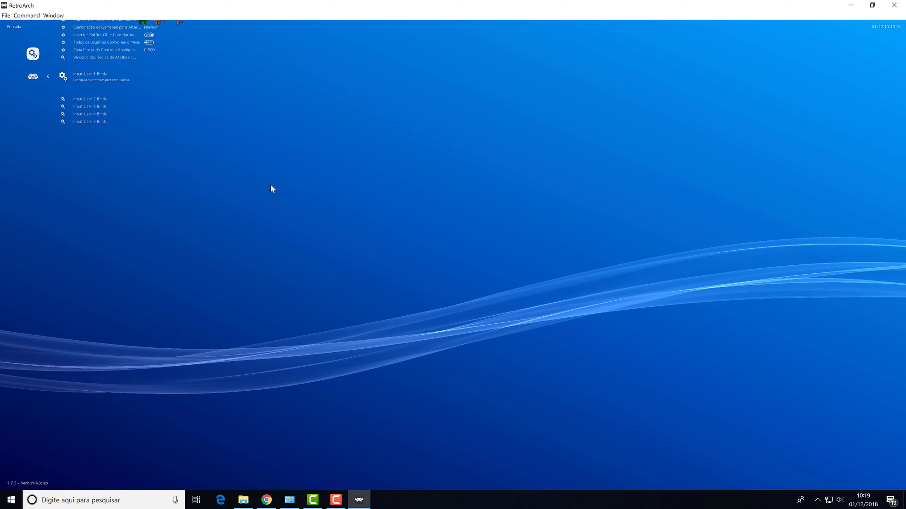
{"action": "key", "text": "Return"}
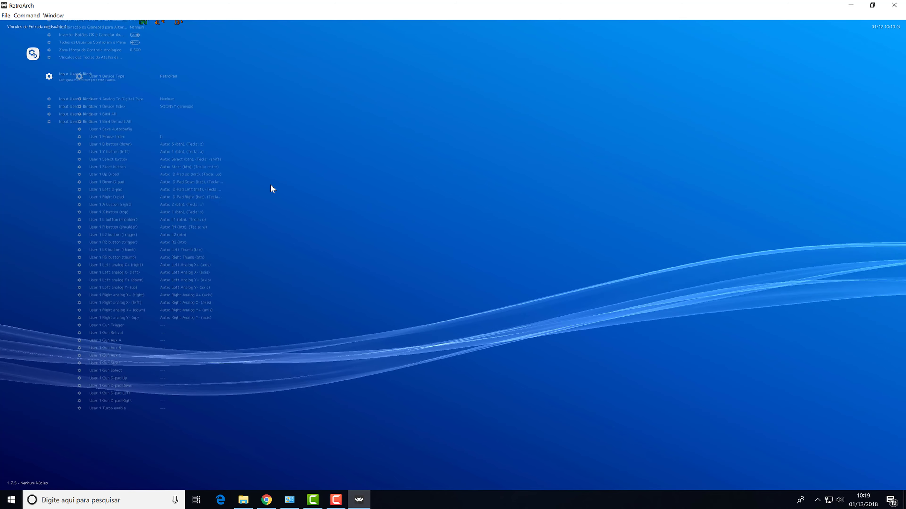
Step: Examine the device index, bind-all, autoconfig and mouse index options for User 1, and return to the input settings
{"action": "key", "text": "Down"}
{"action": "key", "text": "Down"}
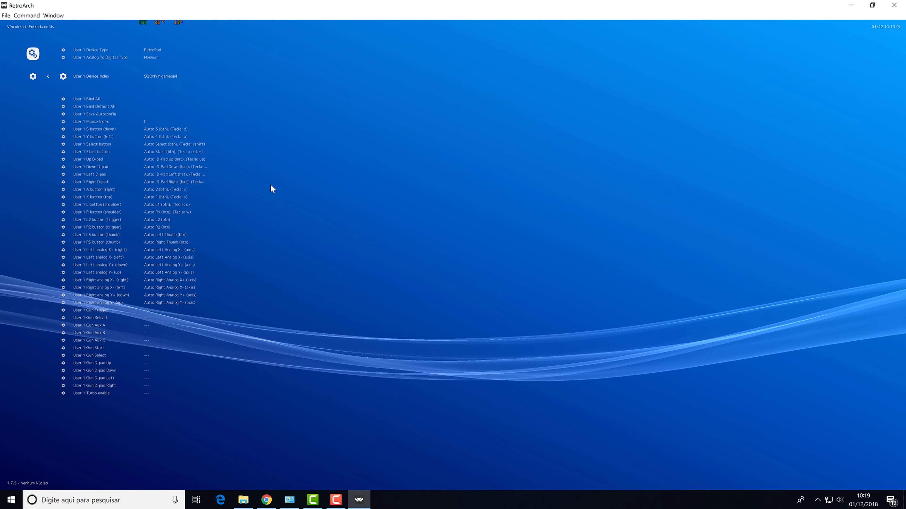
{"action": "key", "text": "Down"}
{"action": "key", "text": "Down"}
{"action": "key", "text": "Down"}
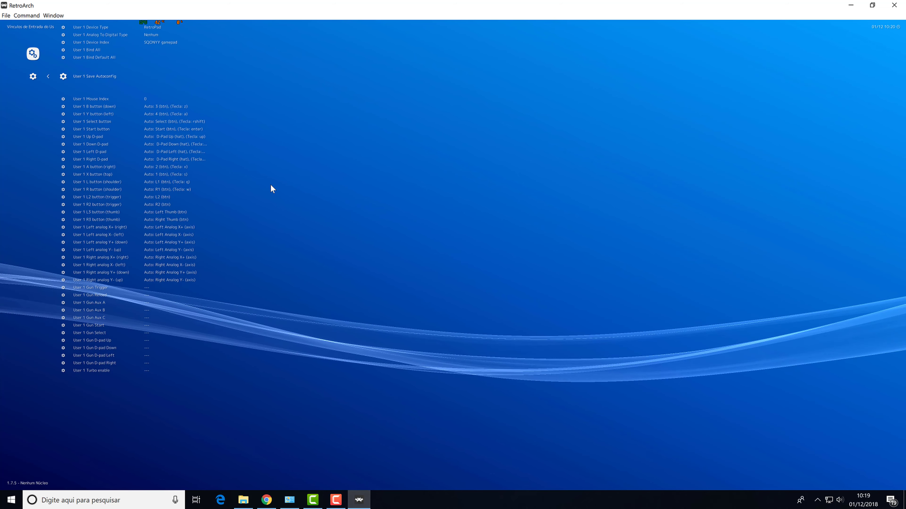
{"action": "key", "text": "Down"}
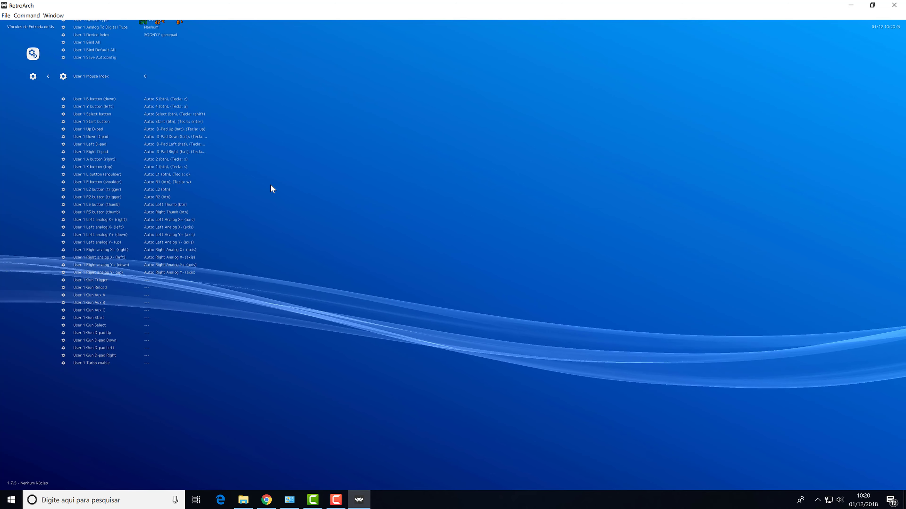
{"action": "key", "text": "Down"}
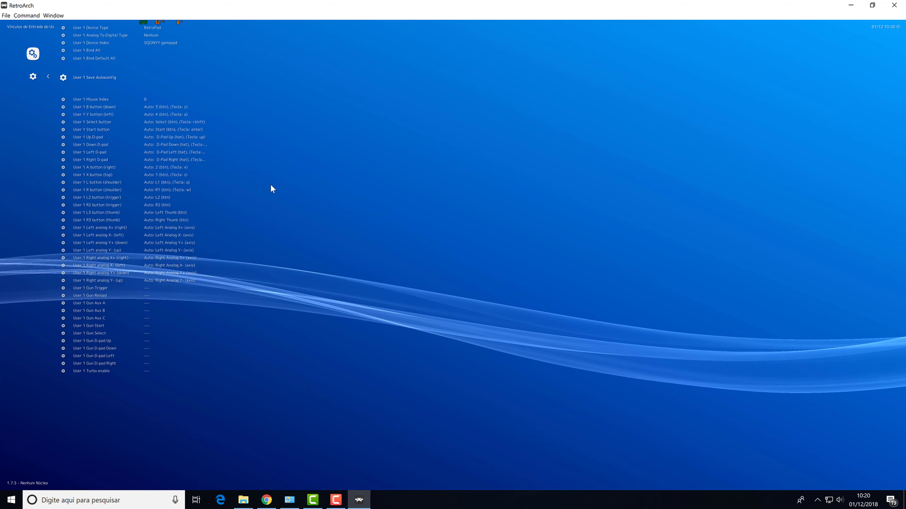
{"action": "key", "text": "Down"}
{"action": "key", "text": "Down"}
{"action": "key", "text": "BackSpace"}
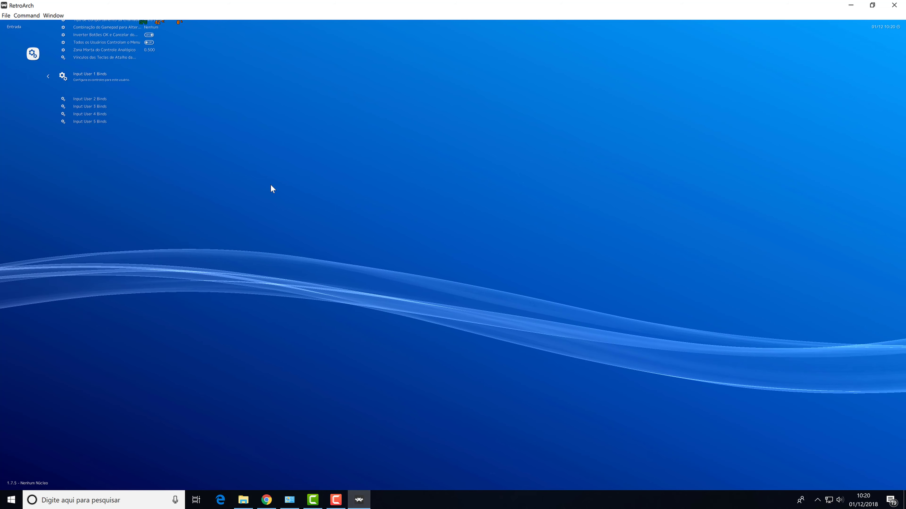
Step: Reopen the User 1 binds and reassign the B button (down) to gamepad button 2
{"action": "key", "text": "Return"}
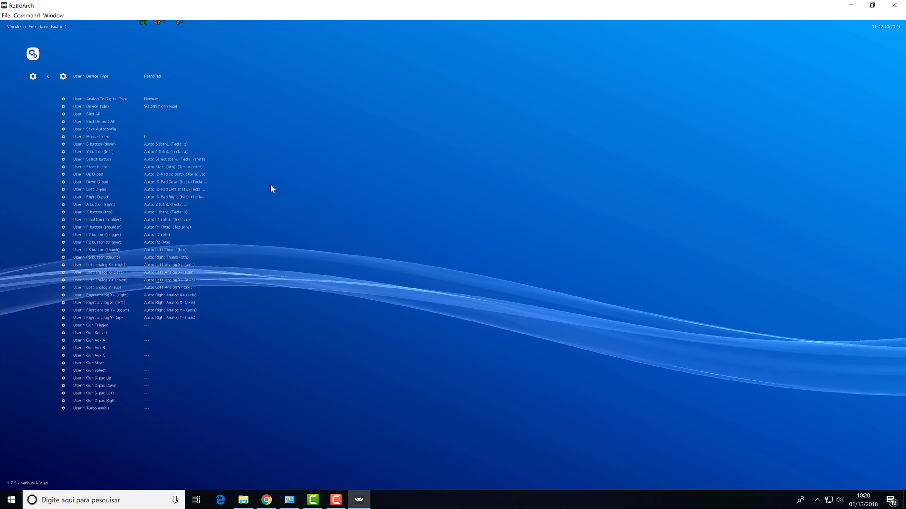
{"action": "key", "text": "Down"}
{"action": "key", "text": "Down"}
{"action": "key", "text": "Up"}
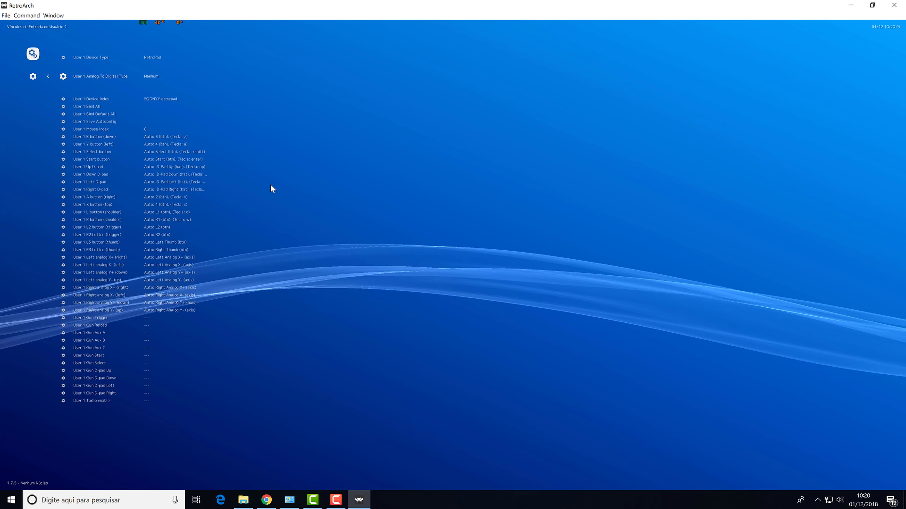
{"action": "key", "text": "Down"}
{"action": "key", "text": "Down"}
{"action": "key", "text": "Down"}
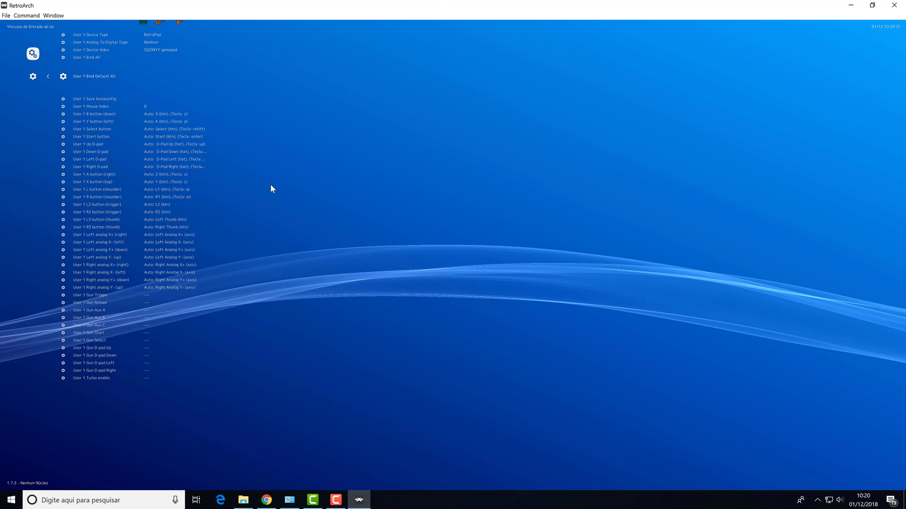
{"action": "key", "text": "Down"}
{"action": "key", "text": "Down"}
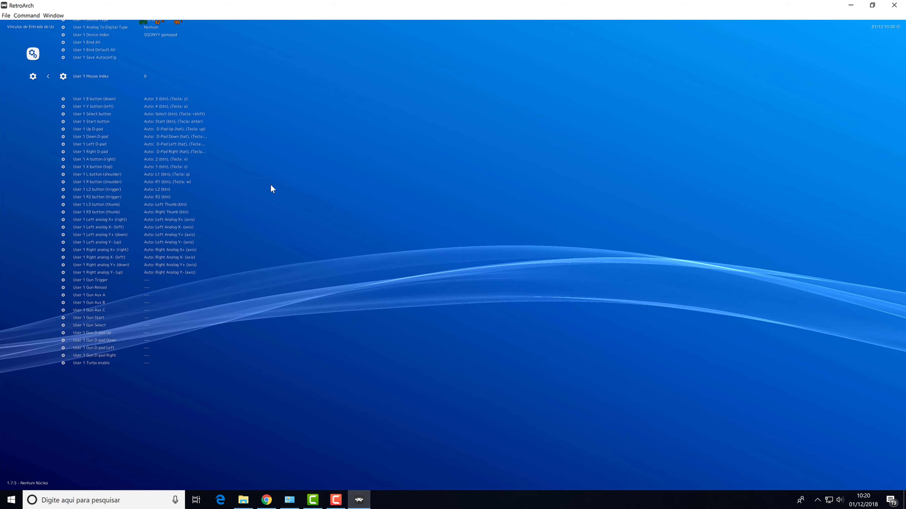
{"action": "key", "text": "Down"}
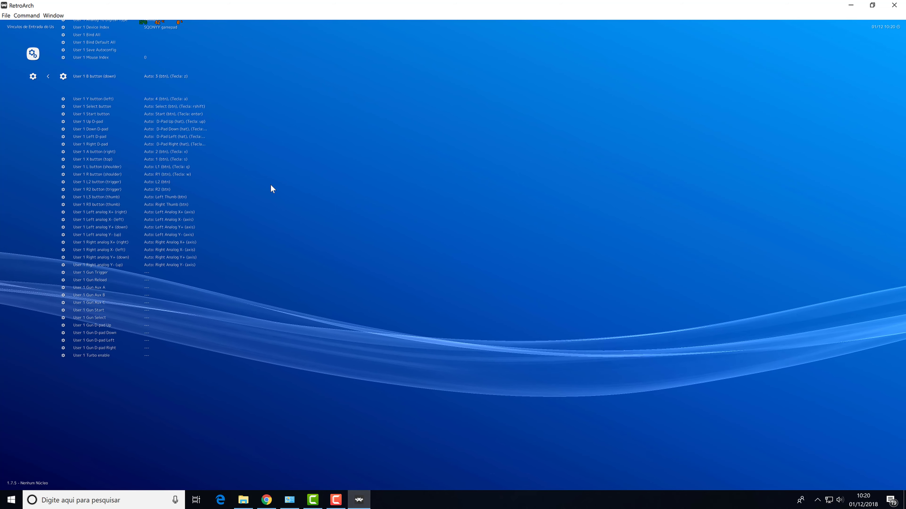
{"action": "key", "text": "Return"}
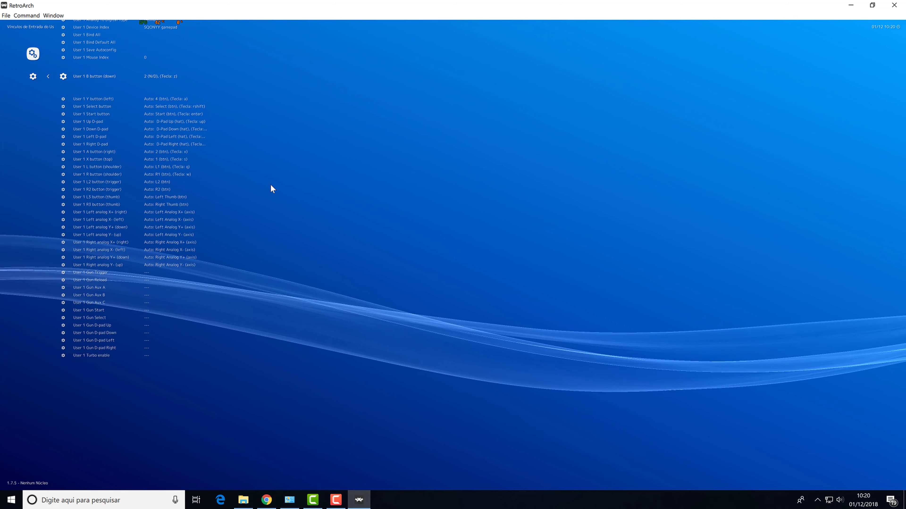
Step: Examine the remaining User 1 binds, from the Y button through the analog axes to the gun binds, and return to Configurações
{"action": "key", "text": "Down"}
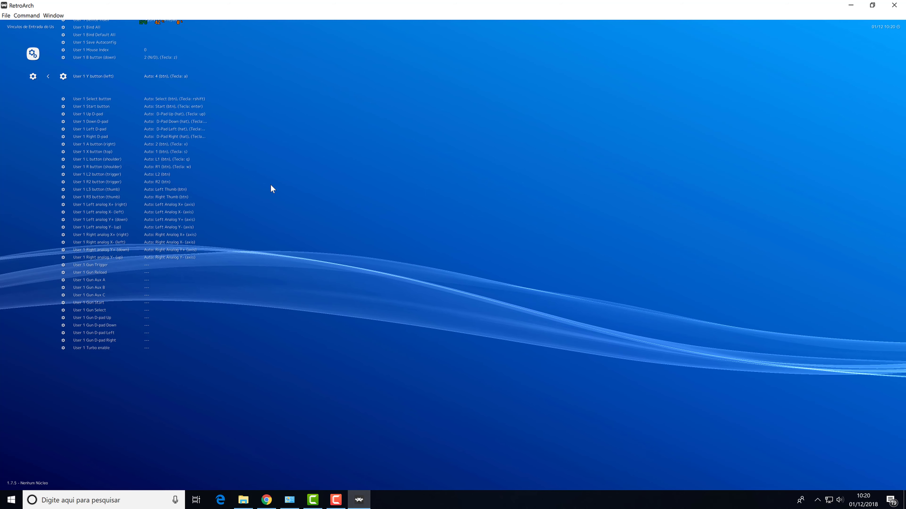
{"action": "key", "text": "Down"}
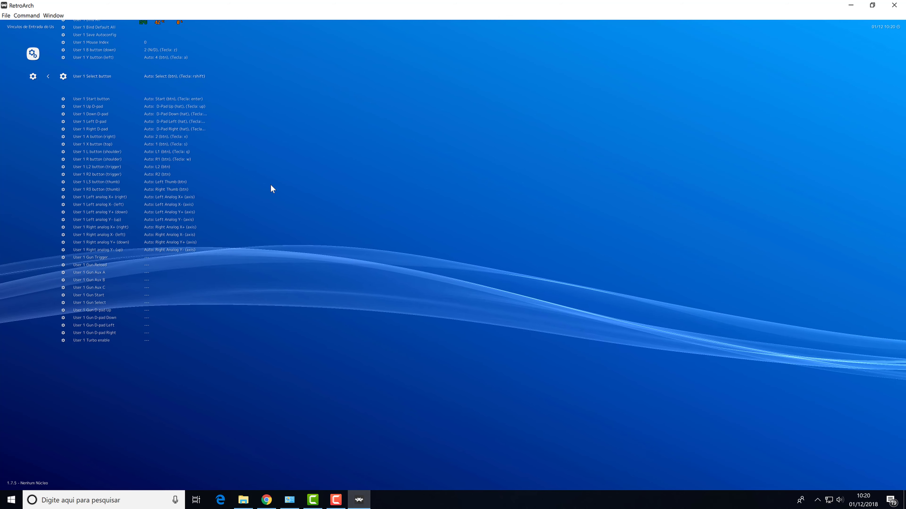
{"action": "key", "text": "Down"}
{"action": "key", "text": "Down"}
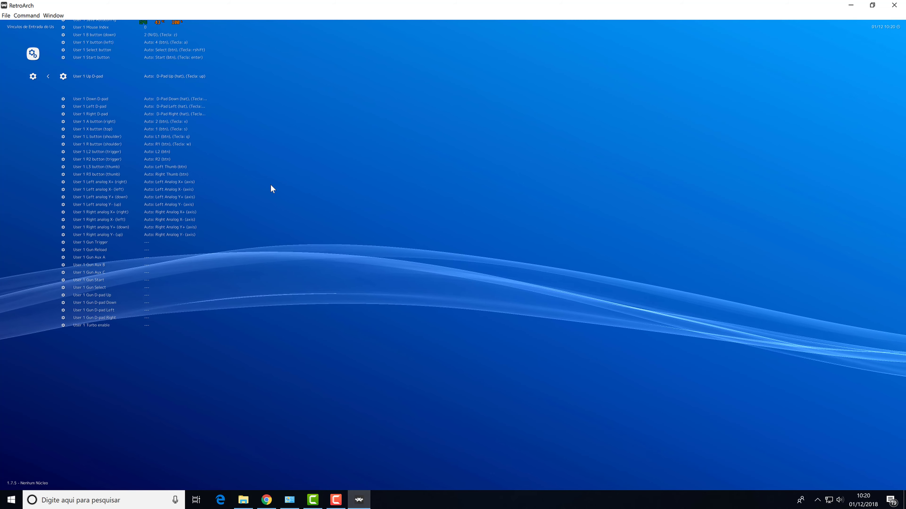
{"action": "key", "text": "Down"}
{"action": "key", "text": "Down"}
{"action": "key", "text": "Down"}
{"action": "key", "text": "Down"}
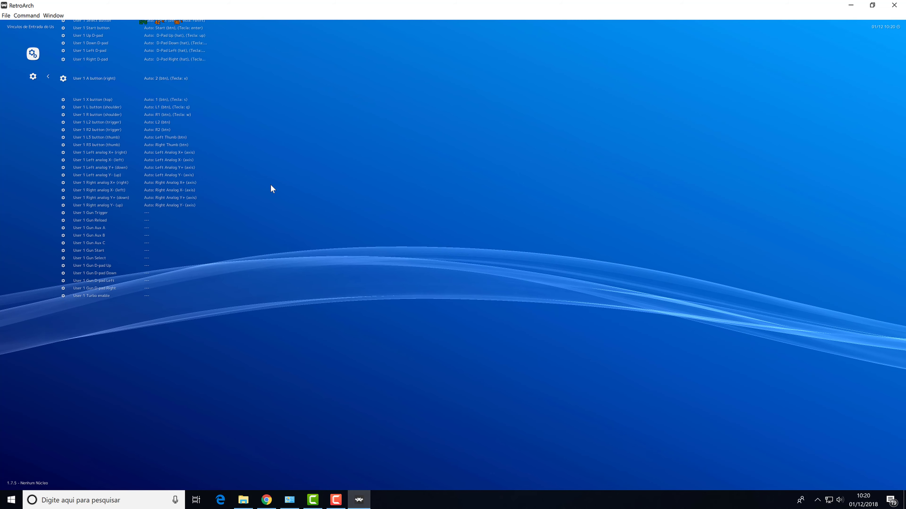
{"action": "key", "text": "Down"}
{"action": "key", "text": "Down"}
{"action": "key", "text": "Down"}
{"action": "key", "text": "Down"}
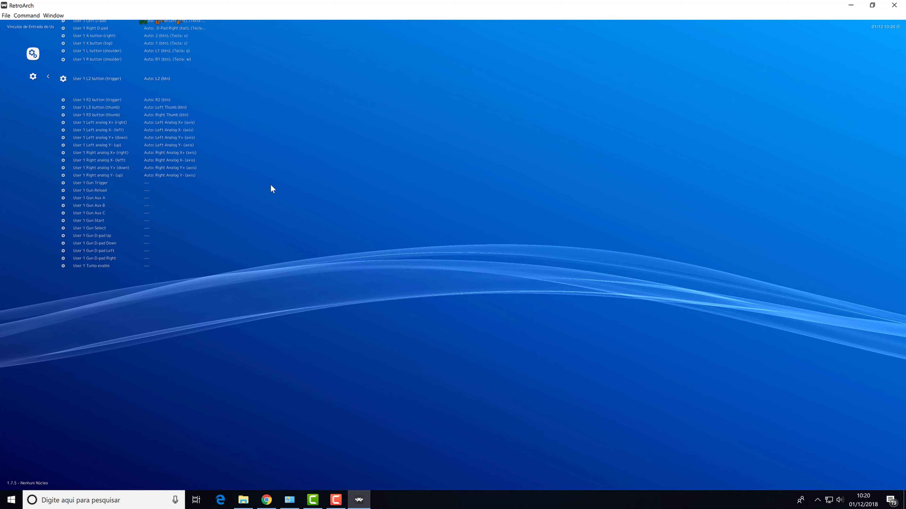
{"action": "key", "text": "Down"}
{"action": "key", "text": "Down"}
{"action": "key", "text": "Down"}
{"action": "key", "text": "Down"}
{"action": "key", "text": "Down"}
{"action": "key", "text": "Down"}
{"action": "key", "text": "Down"}
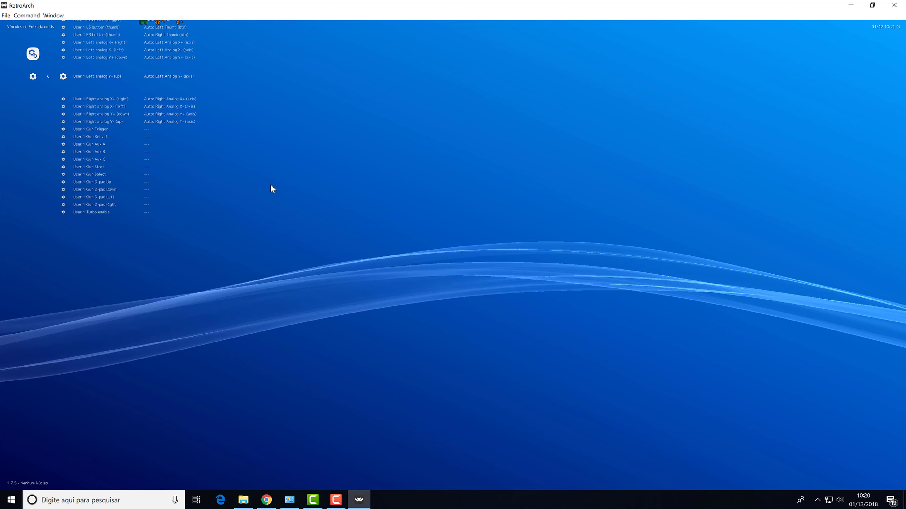
{"action": "key", "text": "Down"}
{"action": "key", "text": "Down"}
{"action": "key", "text": "Down"}
{"action": "key", "text": "Down"}
{"action": "key", "text": "Down"}
{"action": "key", "text": "Down"}
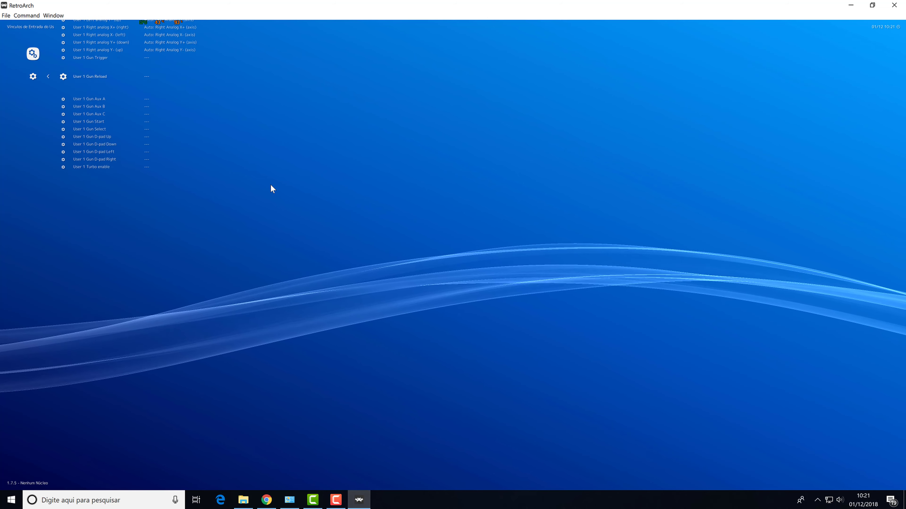
{"action": "key", "text": "Up"}
{"action": "key", "text": "Up"}
{"action": "key", "text": "Up"}
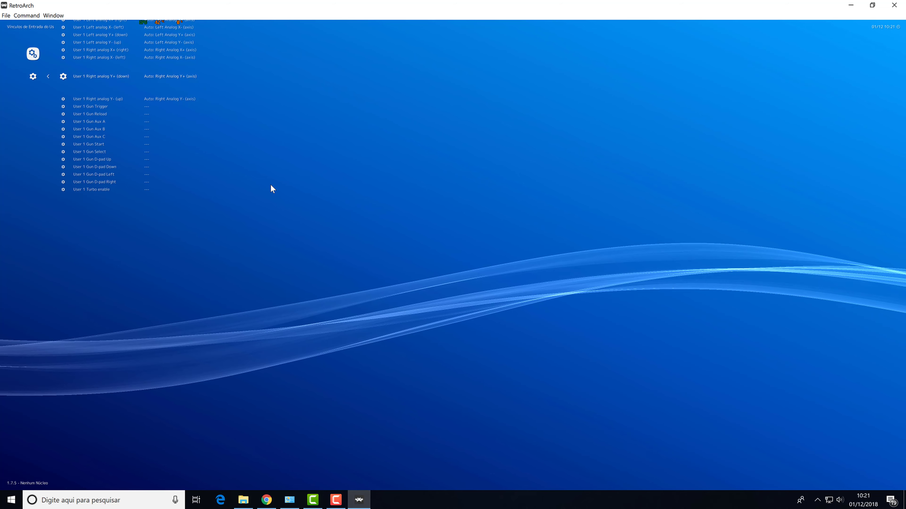
{"action": "key", "text": "BackSpace"}
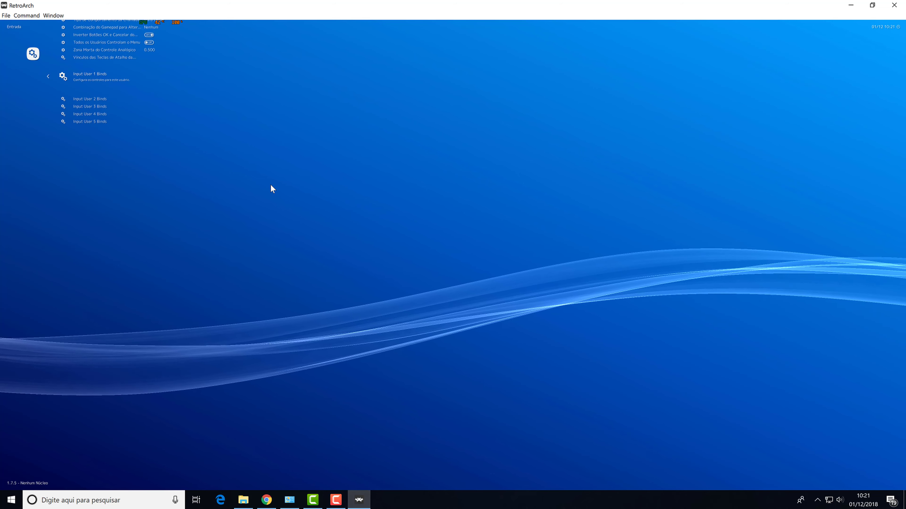
{"action": "key", "text": "BackSpace"}
Step: Look through the top-level categories, including Configurações, Favoritos, Imagem and Música, and return to the Menu Principal
{"action": "key", "text": "Right"}
{"action": "key", "text": "Right"}
{"action": "key", "text": "Right"}
{"action": "key", "text": "Right"}
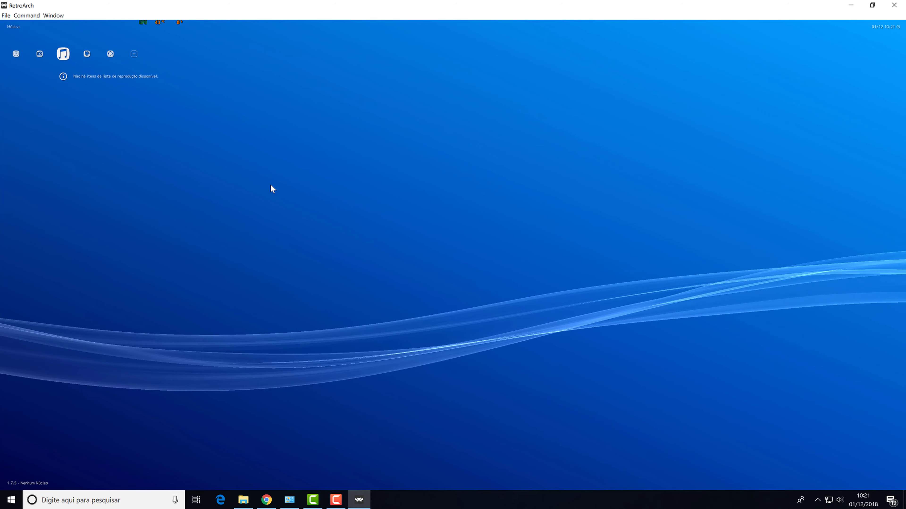
{"action": "key", "text": "Right"}
{"action": "key", "text": "Left"}
{"action": "key", "text": "Left"}
{"action": "key", "text": "Left"}
{"action": "key", "text": "Left"}
{"action": "key", "text": "Left"}
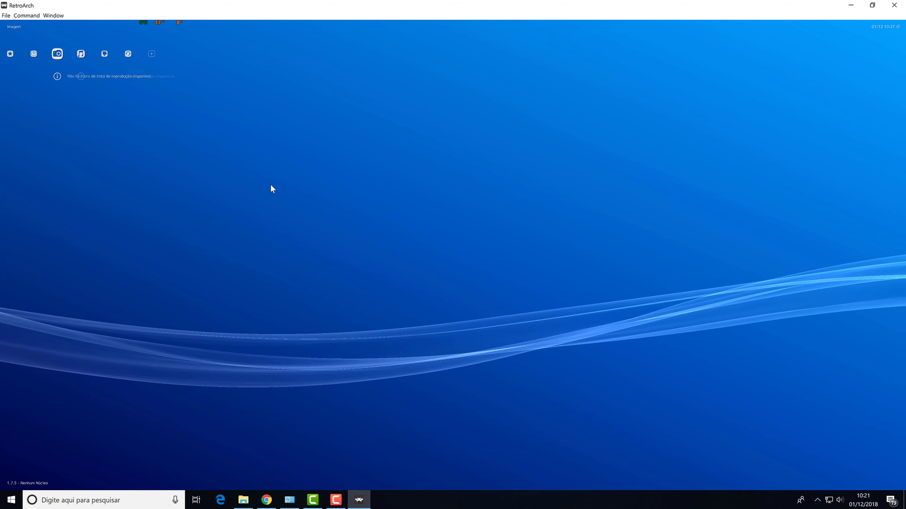
{"action": "key", "text": "Right"}
{"action": "key", "text": "Right"}
{"action": "key", "text": "Right"}
{"action": "key", "text": "Right"}
{"action": "key", "text": "Right"}
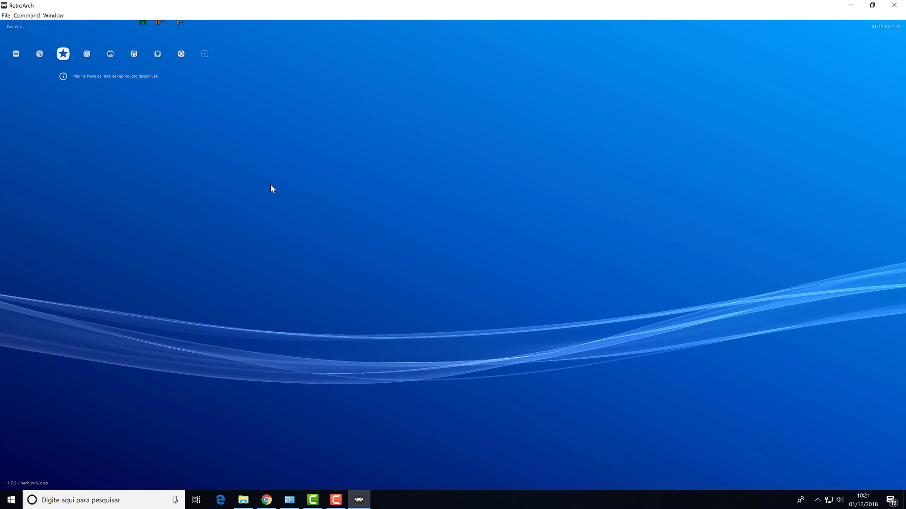
{"action": "key", "text": "Left"}
{"action": "key", "text": "Left"}
{"action": "key", "text": "Left"}
{"action": "key", "text": "Left"}
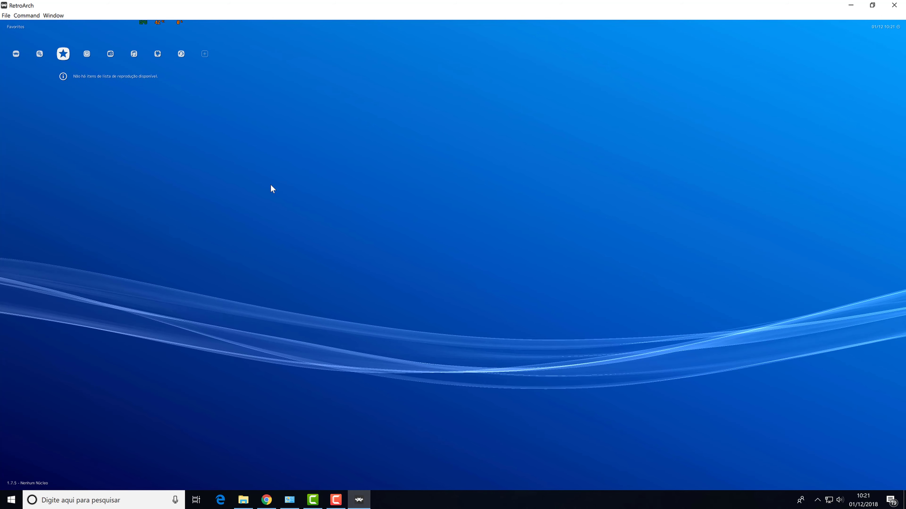
{"action": "key", "text": "Left"}
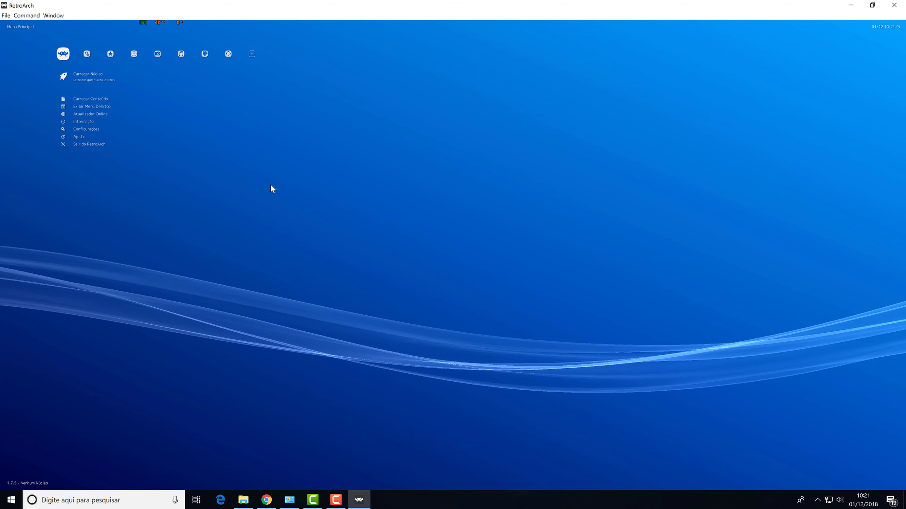
{"action": "key", "text": "Right"}
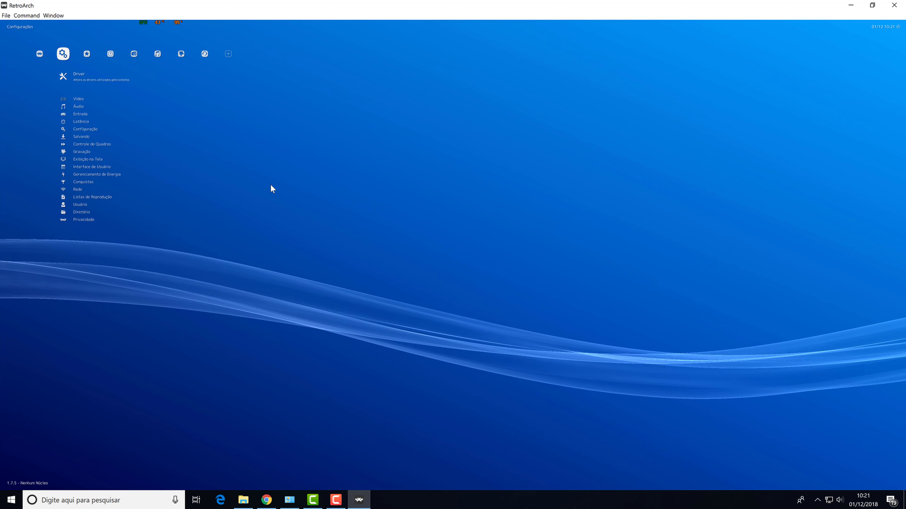
{"action": "key", "text": "Right"}
{"action": "key", "text": "Left"}
{"action": "key", "text": "Left"}
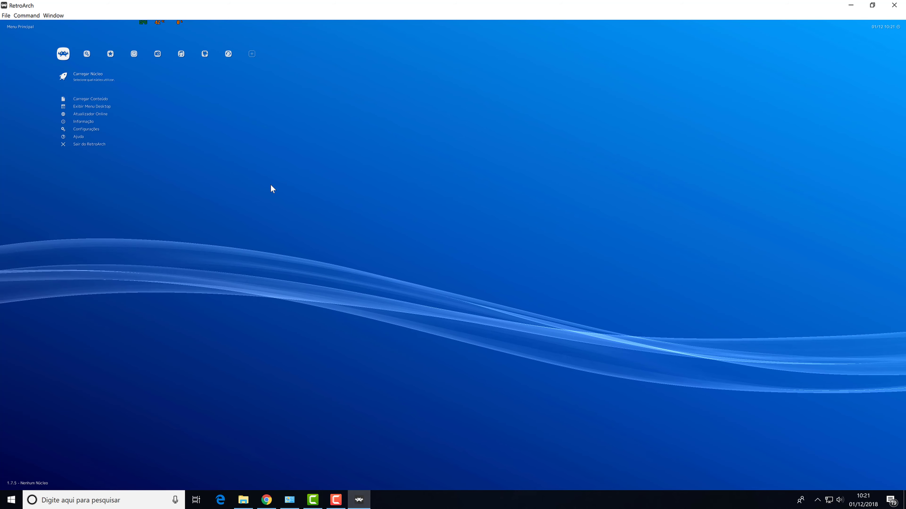
{"action": "key", "text": "Right"}
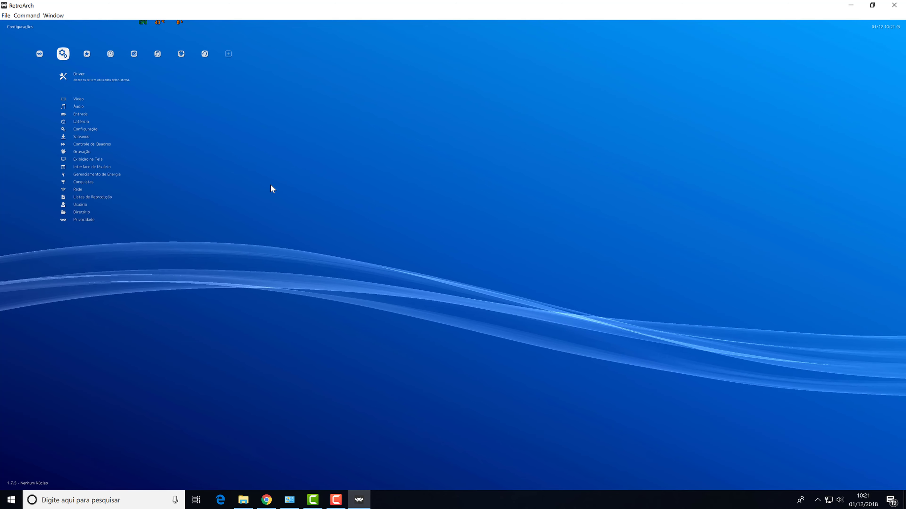
{"action": "key", "text": "Left"}
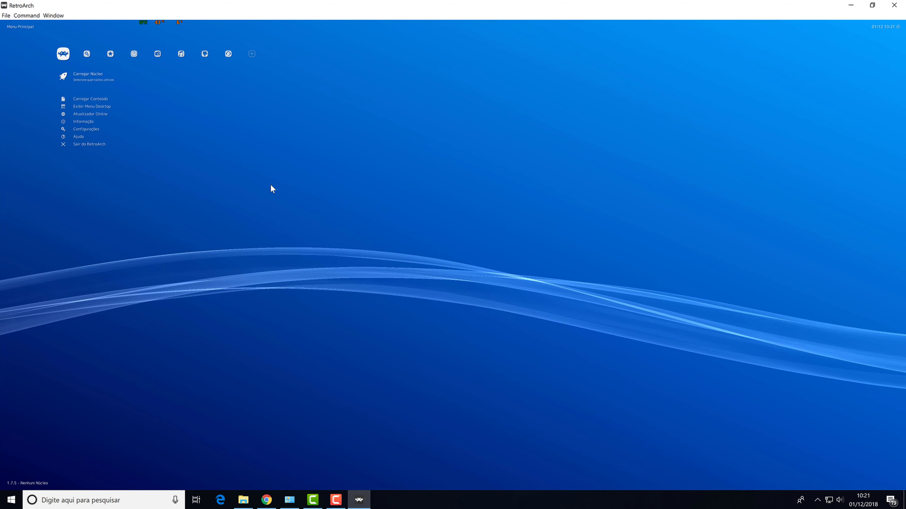
Step: Open the Atualizador de Núcleo within the Atualizador Online of the Menu Principal
{"action": "key", "text": "Down"}
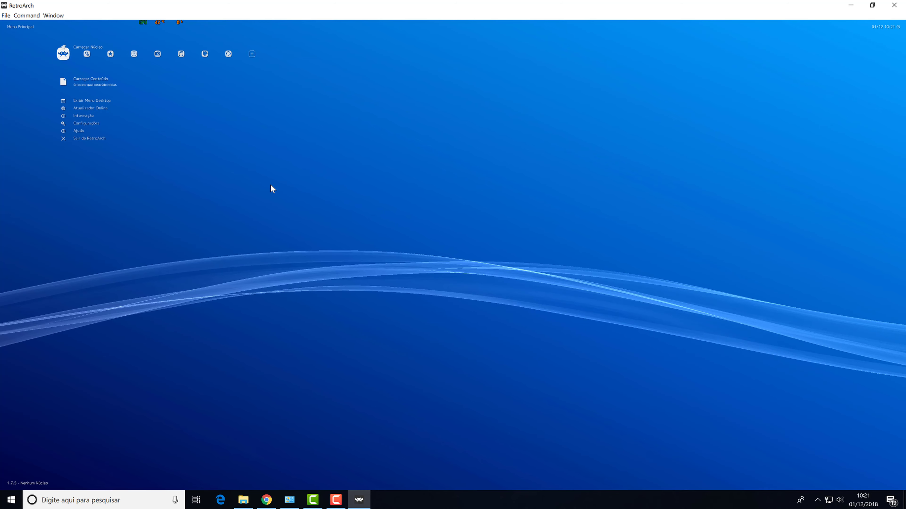
{"action": "key", "text": "Up"}
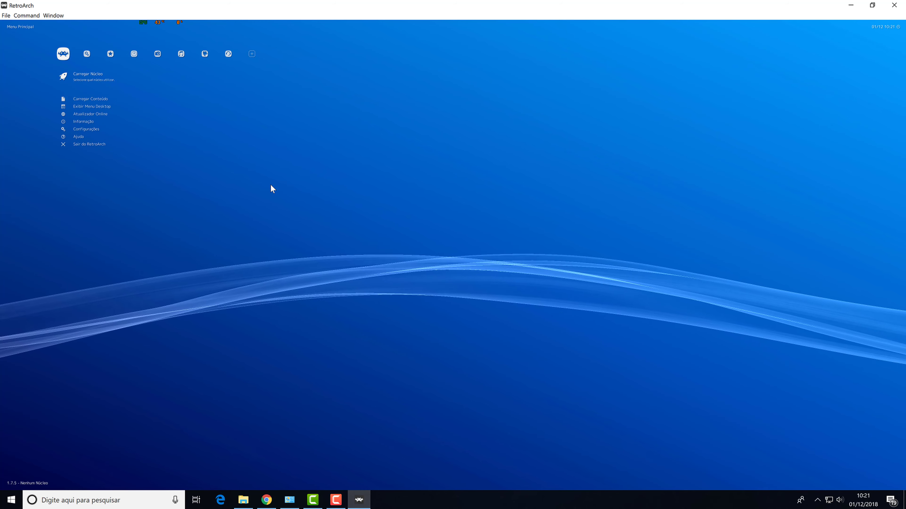
{"action": "key", "text": "Down"}
{"action": "key", "text": "Down"}
{"action": "key", "text": "Down"}
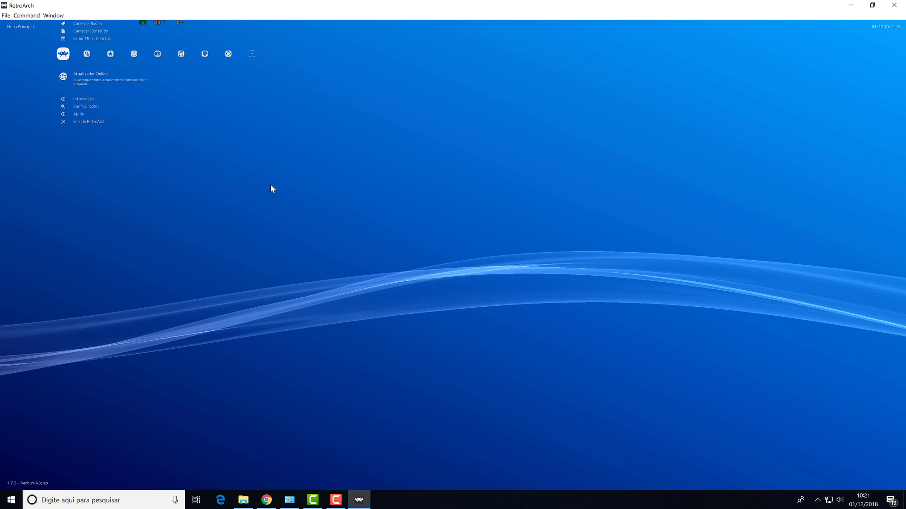
{"action": "key", "text": "Return"}
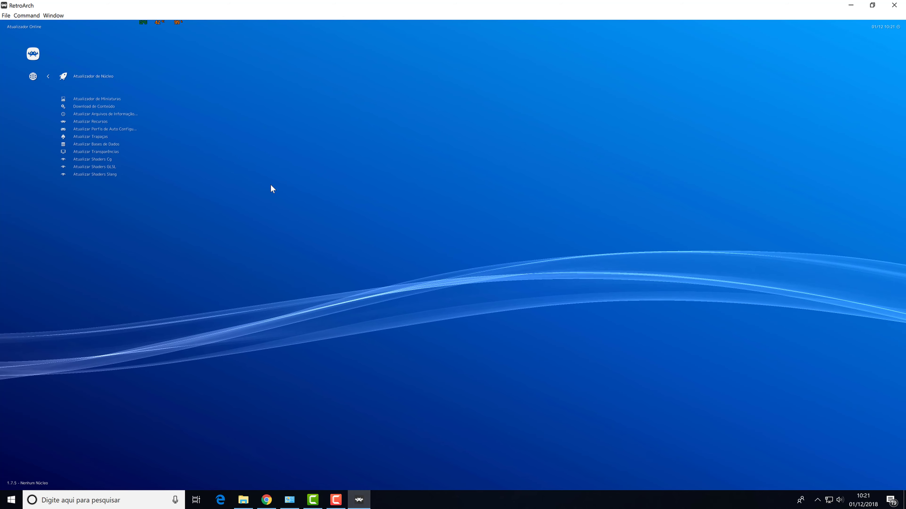
{"action": "key", "text": "Down"}
{"action": "key", "text": "Up"}
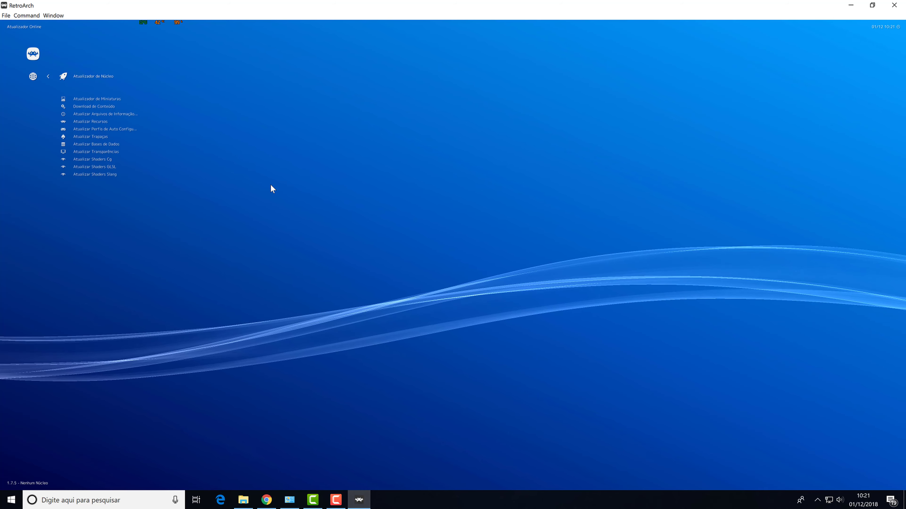
{"action": "key", "text": "Return"}
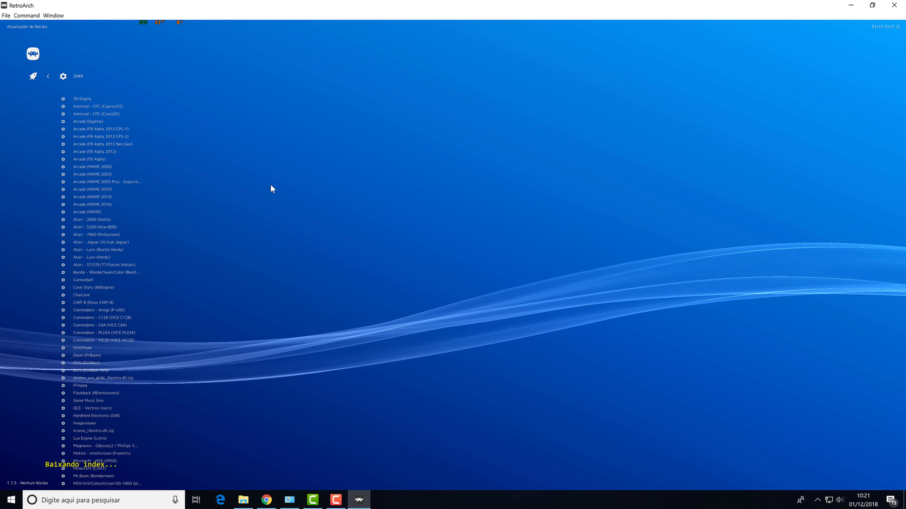
Step: Examine the downloadable Arcade cores, from the FB Alpha variants to the MAME versions
{"action": "key", "text": "Down"}
{"action": "key", "text": "Down"}
{"action": "key", "text": "Down"}
{"action": "key", "text": "Down"}
{"action": "key", "text": "Down"}
{"action": "key", "text": "Down"}
{"action": "key", "text": "Down"}
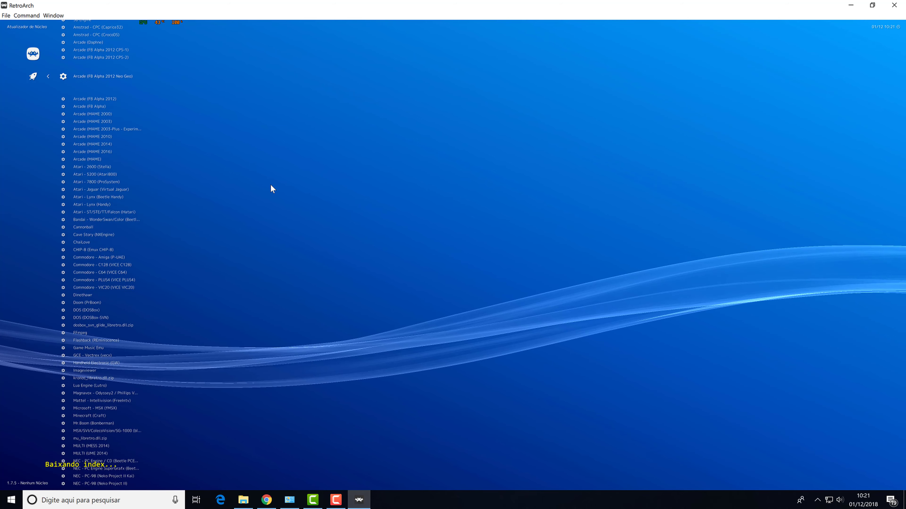
{"action": "key", "text": "Down"}
{"action": "key", "text": "Down"}
{"action": "key", "text": "Down"}
{"action": "key", "text": "Down"}
{"action": "key", "text": "Down"}
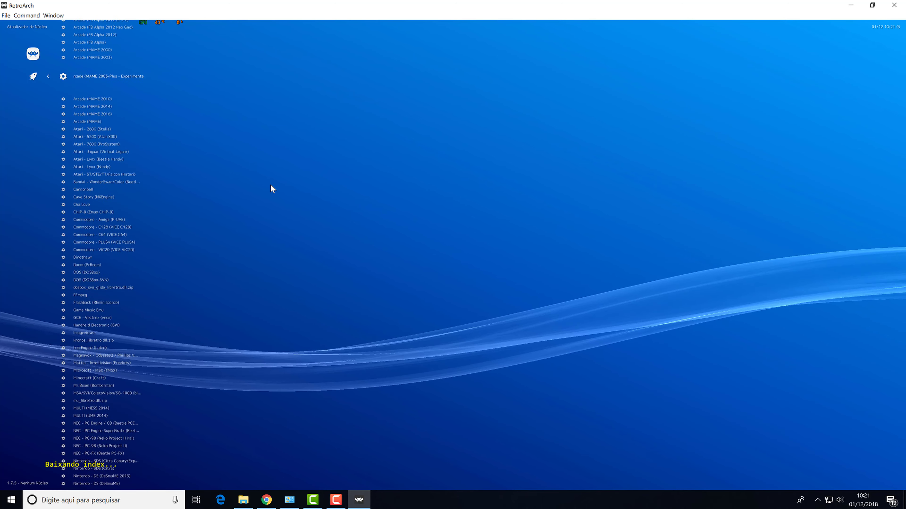
{"action": "key", "text": "Down"}
{"action": "key", "text": "Down"}
{"action": "key", "text": "Down"}
{"action": "key", "text": "Down"}
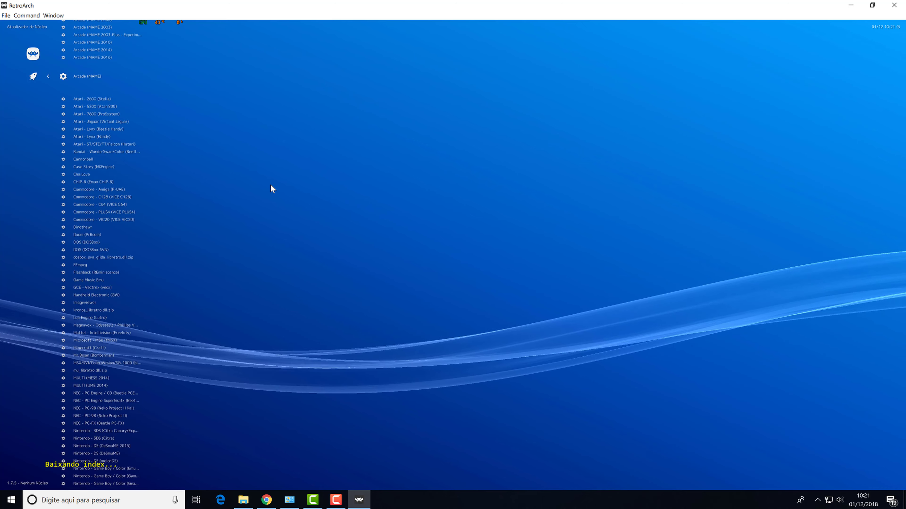
{"action": "key", "text": "Down"}
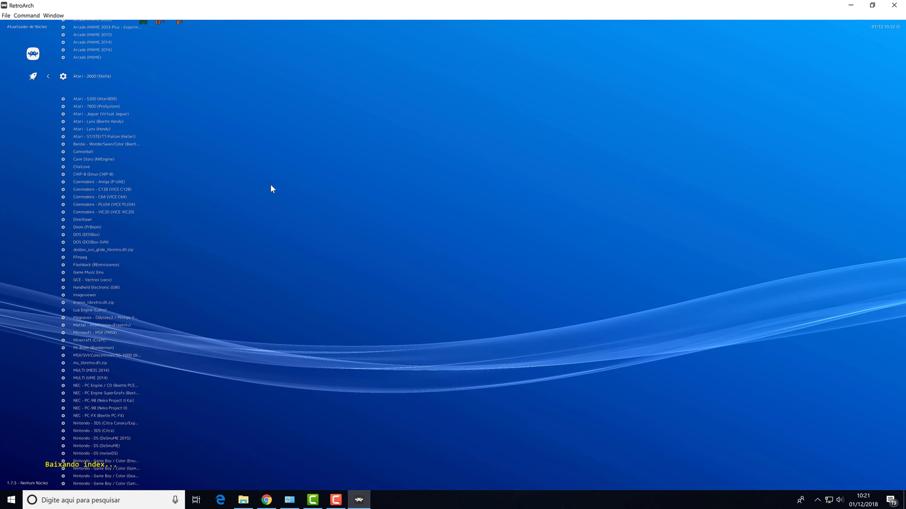
{"action": "key", "text": "Up"}
{"action": "key", "text": "Up"}
{"action": "key", "text": "Up"}
{"action": "key", "text": "Up"}
{"action": "key", "text": "Up"}
{"action": "key", "text": "Up"}
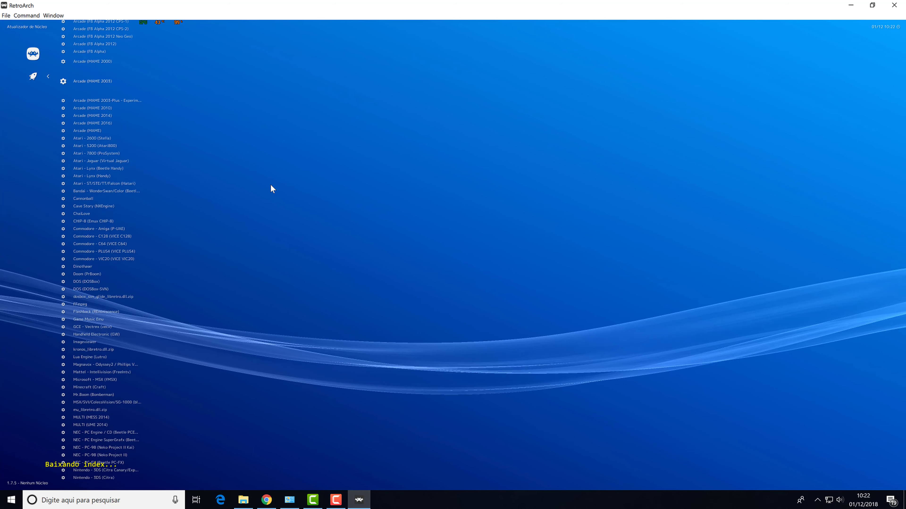
{"action": "key", "text": "Up"}
{"action": "key", "text": "Up"}
{"action": "key", "text": "Up"}
{"action": "key", "text": "Up"}
{"action": "key", "text": "Up"}
{"action": "key", "text": "Up"}
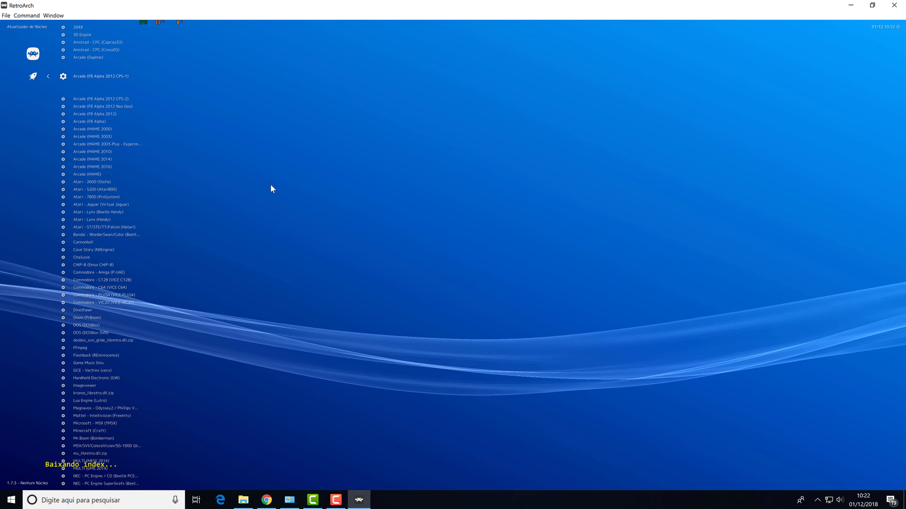
Step: Download the Arcade (MAME 2016) core
{"action": "key", "text": "Down"}
{"action": "key", "text": "Down"}
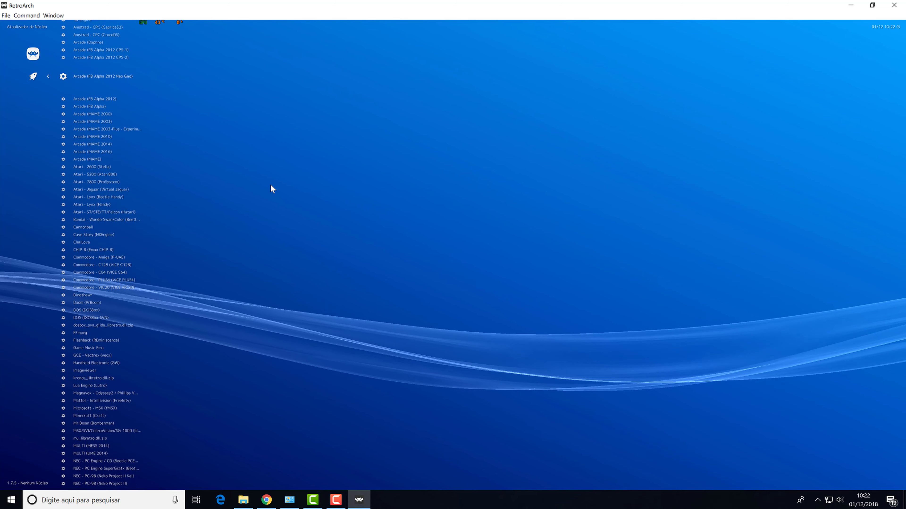
{"action": "key", "text": "Down"}
{"action": "key", "text": "Down"}
{"action": "key", "text": "Down"}
{"action": "key", "text": "Down"}
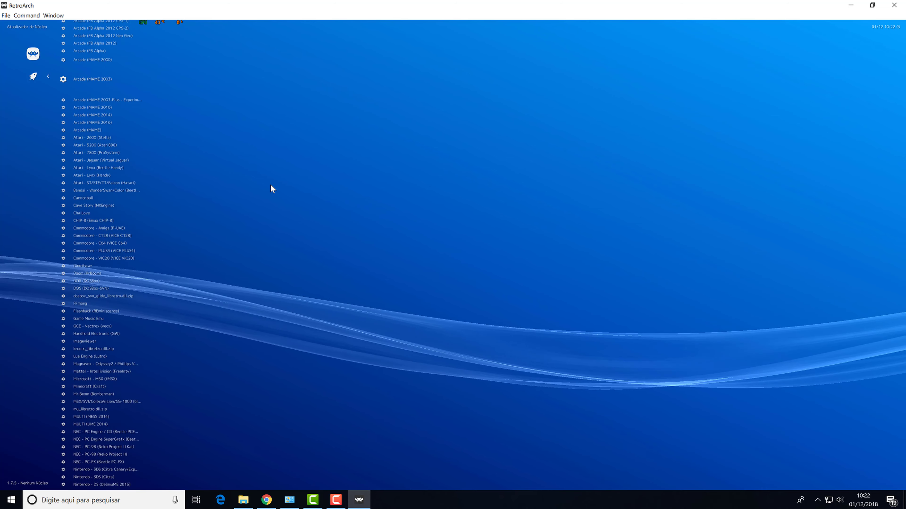
{"action": "key", "text": "Down"}
{"action": "key", "text": "Down"}
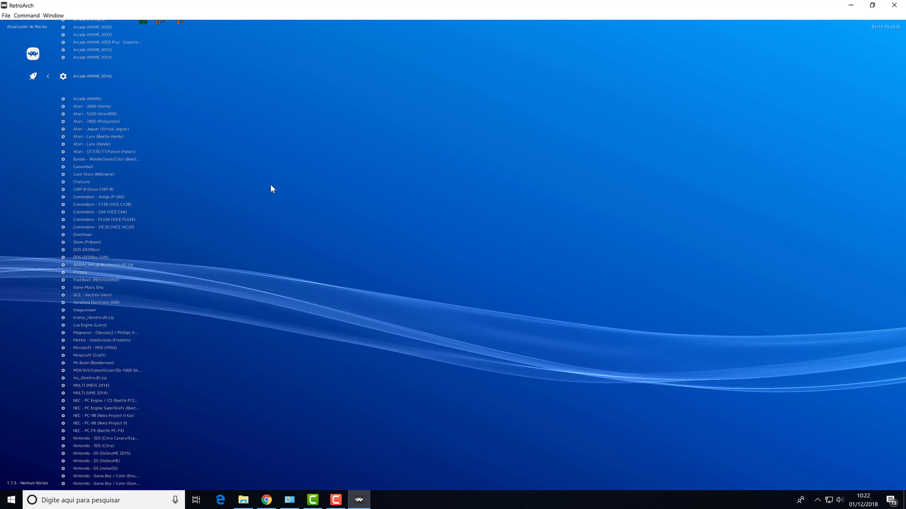
{"action": "key", "text": "Return"}
Step: Download the Atari - ST/STE/TT/Falcon (Hatari) core from the core list
{"action": "key", "text": "Down"}
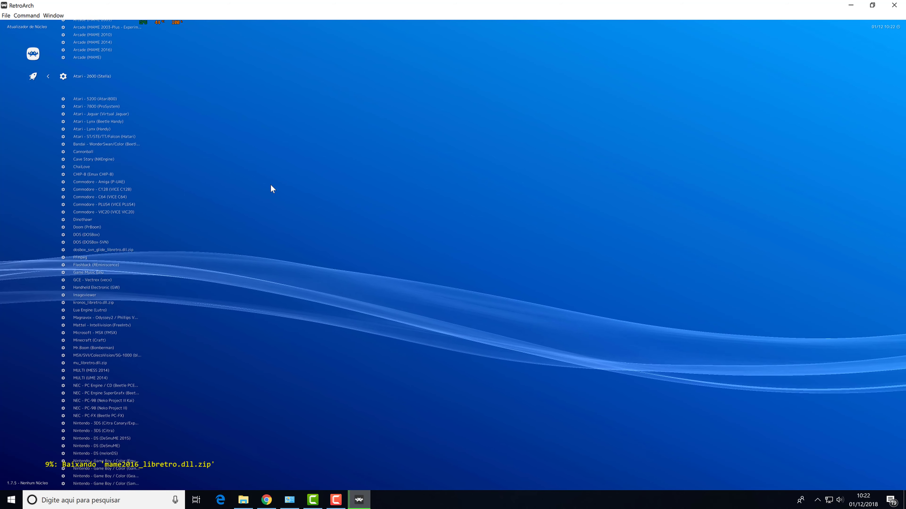
{"action": "key", "text": "Down"}
{"action": "key", "text": "Down"}
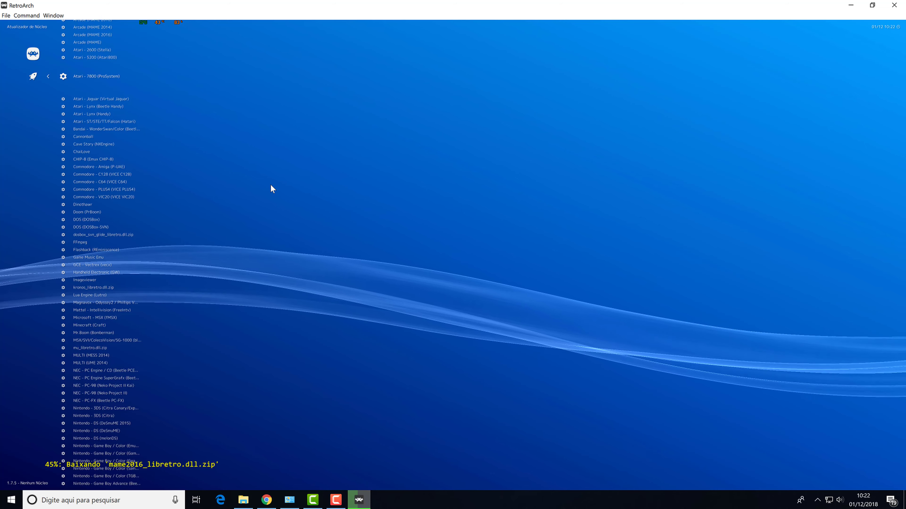
{"action": "key", "text": "Down"}
{"action": "key", "text": "Down"}
{"action": "key", "text": "Down"}
{"action": "key", "text": "Down"}
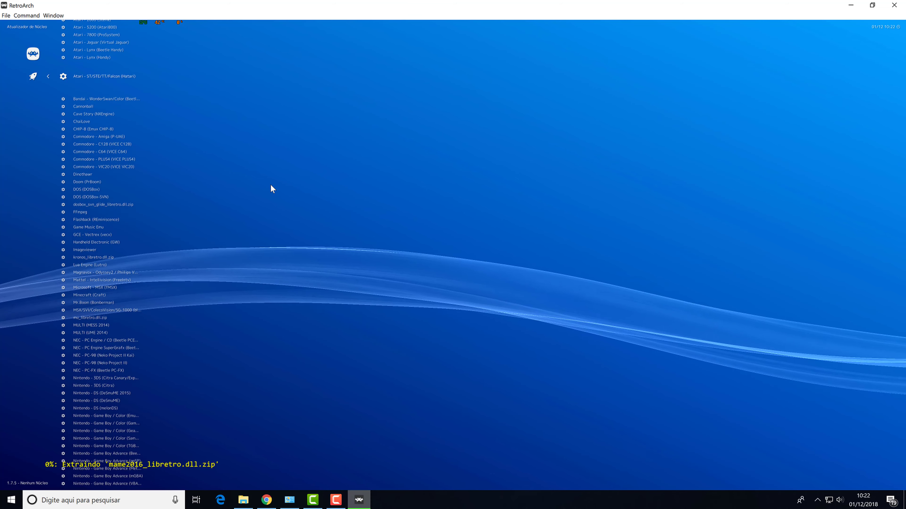
{"action": "key", "text": "Return"}
Step: Download the Nintendo - SNES / Famicom (Snes9x) core from the core list
{"action": "key", "text": "Down"}
{"action": "key", "text": "Down"}
{"action": "key", "text": "Down"}
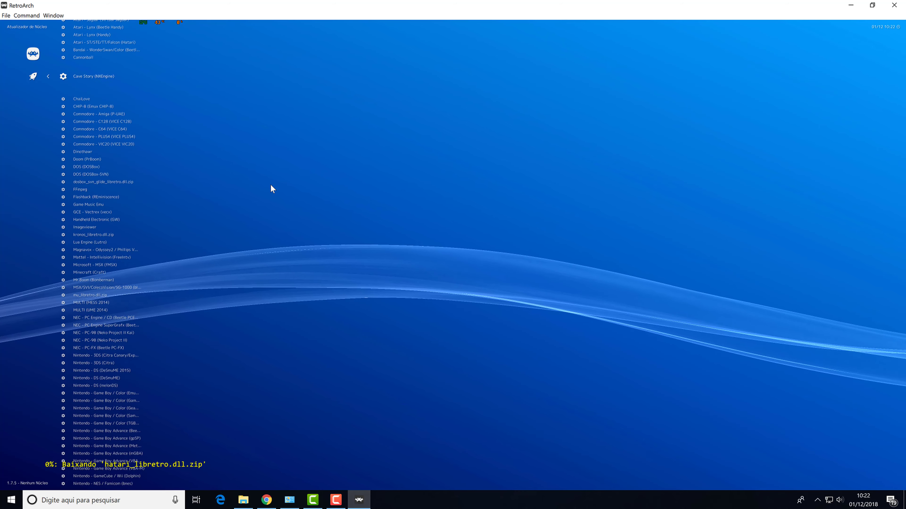
{"action": "key", "text": "Down"}
{"action": "key", "text": "Down"}
{"action": "key", "text": "Down"}
{"action": "key", "text": "Down"}
{"action": "key", "text": "Down"}
{"action": "key", "text": "Down"}
{"action": "key", "text": "Down"}
{"action": "key", "text": "Down"}
{"action": "key", "text": "Down"}
{"action": "key", "text": "Down"}
{"action": "key", "text": "Down"}
{"action": "key", "text": "Down"}
{"action": "key", "text": "Down"}
{"action": "key", "text": "Down"}
{"action": "key", "text": "Down"}
{"action": "key", "text": "Down"}
{"action": "key", "text": "Down"}
{"action": "key", "text": "Down"}
{"action": "key", "text": "Down"}
{"action": "key", "text": "Down"}
{"action": "key", "text": "Down"}
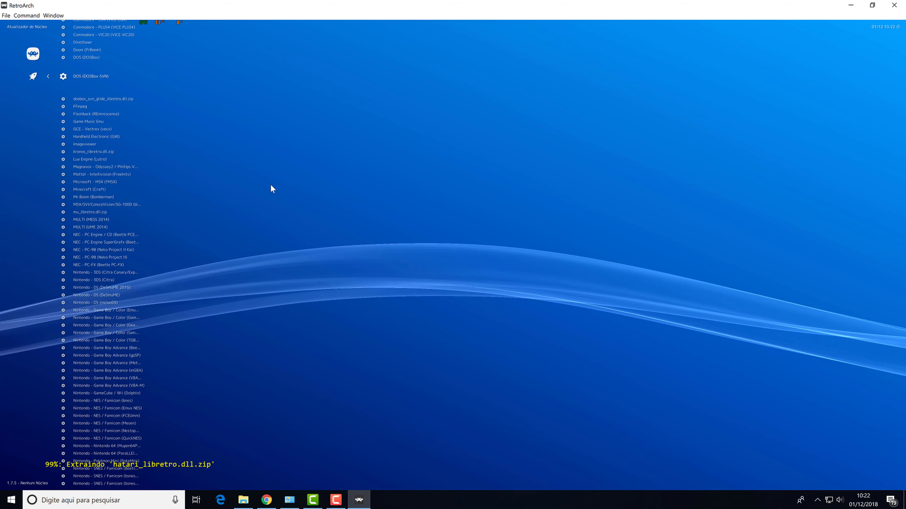
{"action": "key", "text": "Down"}
{"action": "key", "text": "Down"}
{"action": "key", "text": "Down"}
{"action": "key", "text": "Down"}
{"action": "key", "text": "Down"}
{"action": "key", "text": "Down"}
{"action": "key", "text": "Down"}
{"action": "key", "text": "Down"}
{"action": "key", "text": "Down"}
{"action": "key", "text": "Down"}
{"action": "key", "text": "Down"}
{"action": "key", "text": "Down"}
{"action": "key", "text": "Down"}
{"action": "key", "text": "Down"}
{"action": "key", "text": "Down"}
{"action": "key", "text": "Down"}
{"action": "key", "text": "Down"}
{"action": "key", "text": "Down"}
{"action": "key", "text": "Down"}
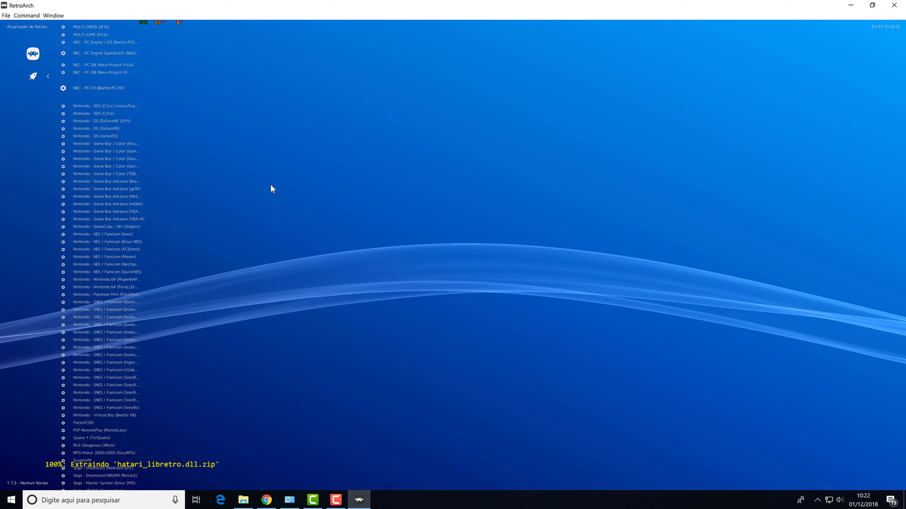
{"action": "key", "text": "Down"}
{"action": "key", "text": "Down"}
{"action": "key", "text": "Down"}
{"action": "key", "text": "Down"}
{"action": "key", "text": "Down"}
{"action": "key", "text": "Down"}
{"action": "key", "text": "Down"}
{"action": "key", "text": "Down"}
{"action": "key", "text": "Down"}
{"action": "key", "text": "Down"}
{"action": "key", "text": "Down"}
{"action": "key", "text": "Down"}
{"action": "key", "text": "Down"}
{"action": "key", "text": "Down"}
{"action": "key", "text": "Down"}
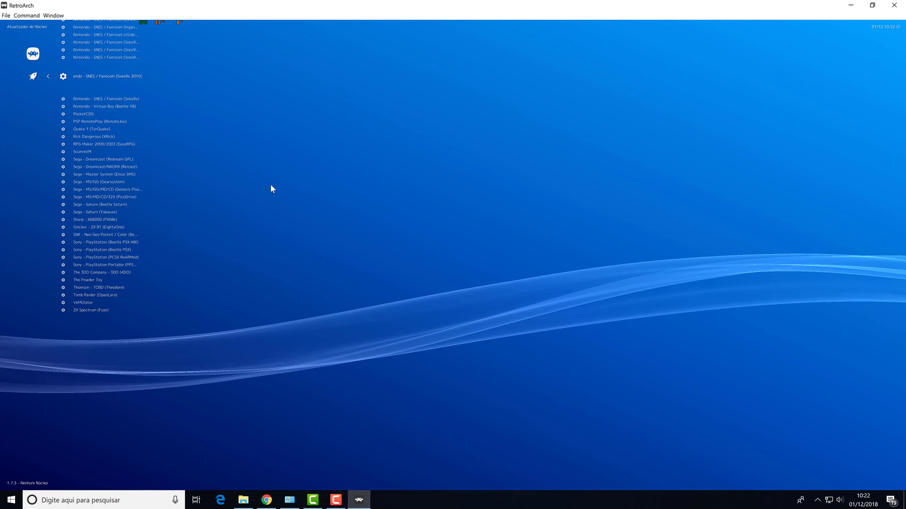
{"action": "key", "text": "Return"}
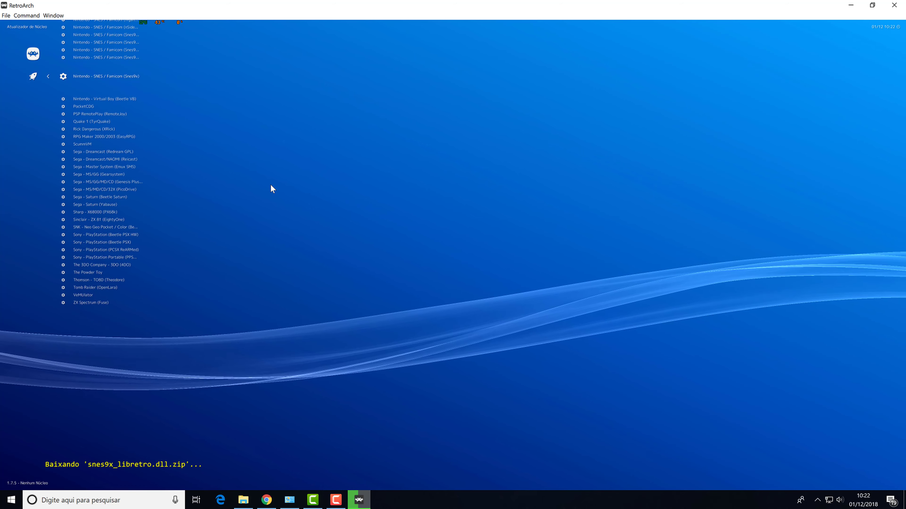
Step: Download the Sony - PlayStation (PCSX ReARMed) core from the core list
{"action": "key", "text": "Down"}
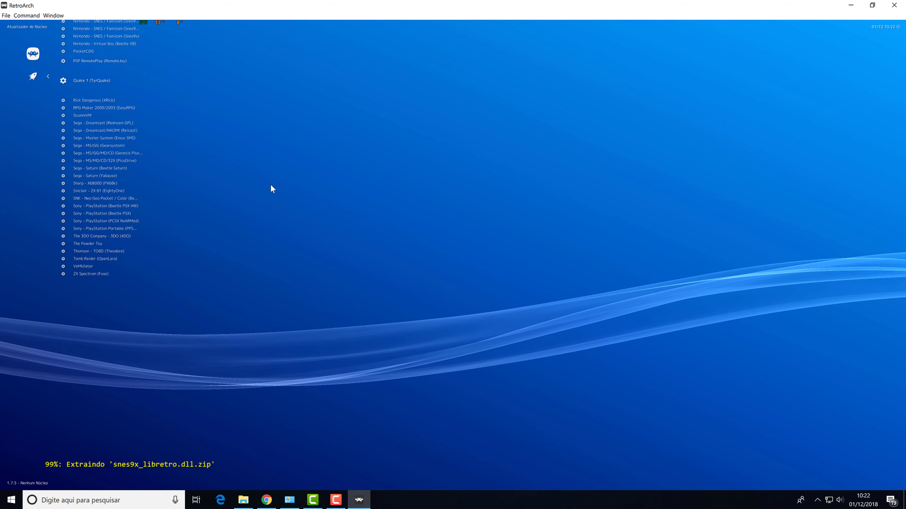
{"action": "key", "text": "Down"}
{"action": "key", "text": "Down"}
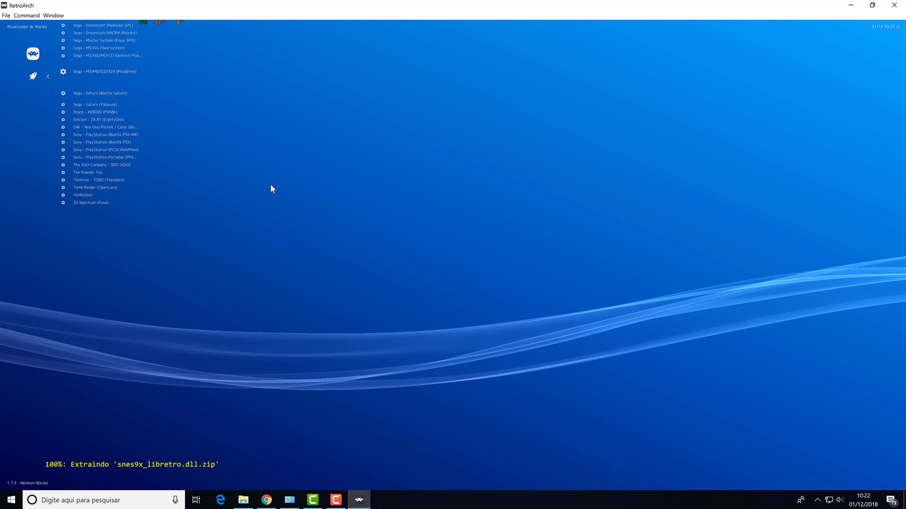
{"action": "key", "text": "Down"}
{"action": "key", "text": "Down"}
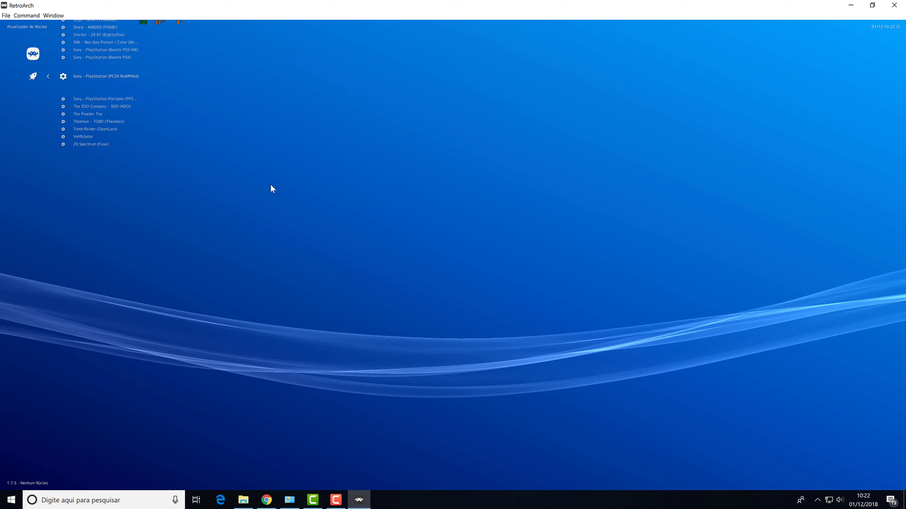
{"action": "key", "text": "Up"}
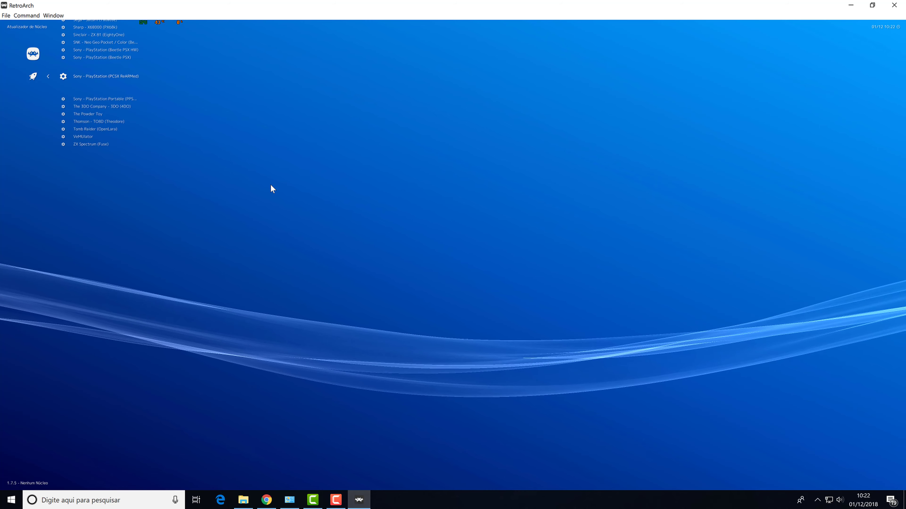
{"action": "key", "text": "Return"}
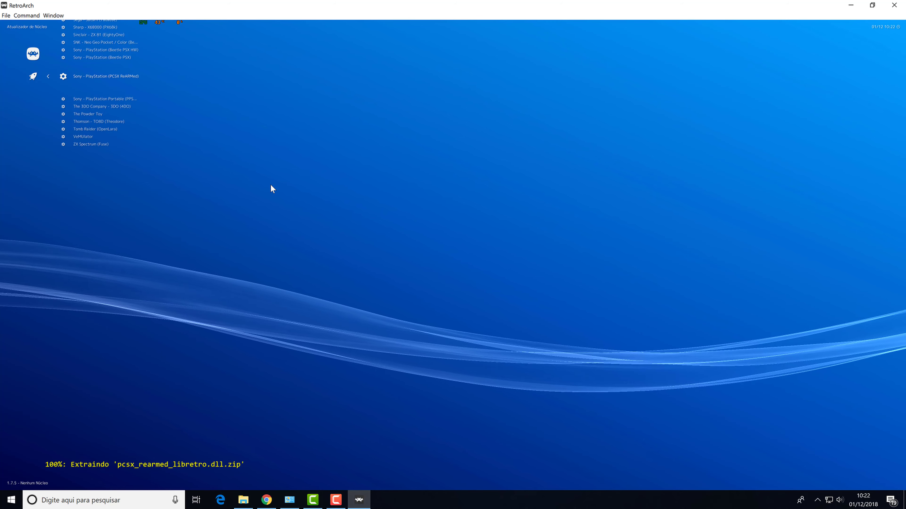
Step: Look back over the Sony and Sega cores and return to the Atualizador Online options
{"action": "key", "text": "Up"}
{"action": "key", "text": "Up"}
{"action": "key", "text": "Up"}
{"action": "key", "text": "Up"}
{"action": "key", "text": "Up"}
{"action": "key", "text": "Up"}
{"action": "key", "text": "Up"}
{"action": "key", "text": "Up"}
{"action": "key", "text": "Up"}
{"action": "key", "text": "Up"}
{"action": "key", "text": "Up"}
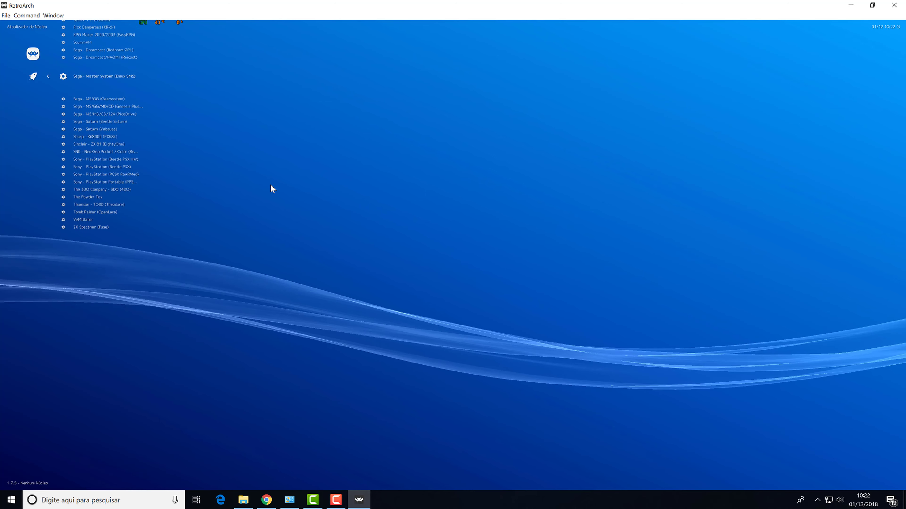
{"action": "key", "text": "BackSpace"}
Step: Examine the Atualizador Online update options, including Atualizar Recursos, Atualizar Trapaças and Atualizar Bases de Dados
{"action": "key", "text": "Down"}
{"action": "key", "text": "Down"}
{"action": "key", "text": "Down"}
{"action": "key", "text": "Down"}
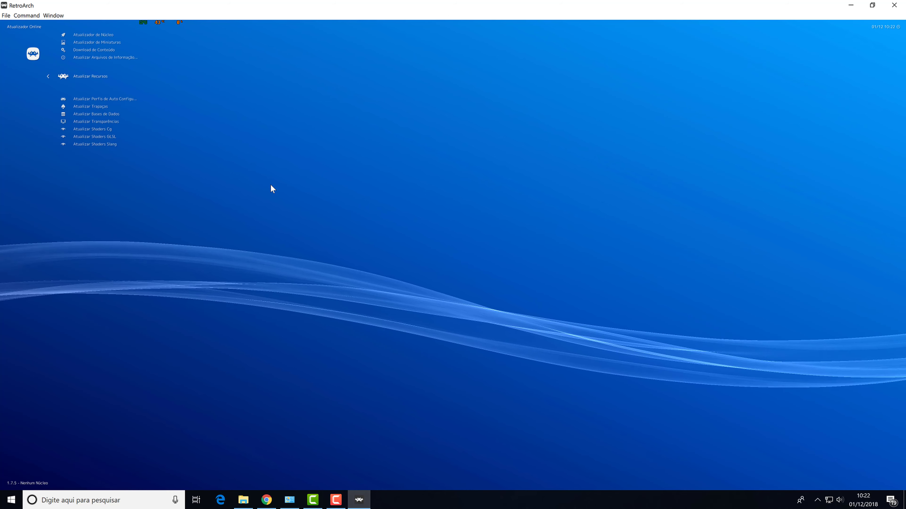
{"action": "key", "text": "Down"}
{"action": "key", "text": "Down"}
{"action": "key", "text": "Down"}
{"action": "key", "text": "Down"}
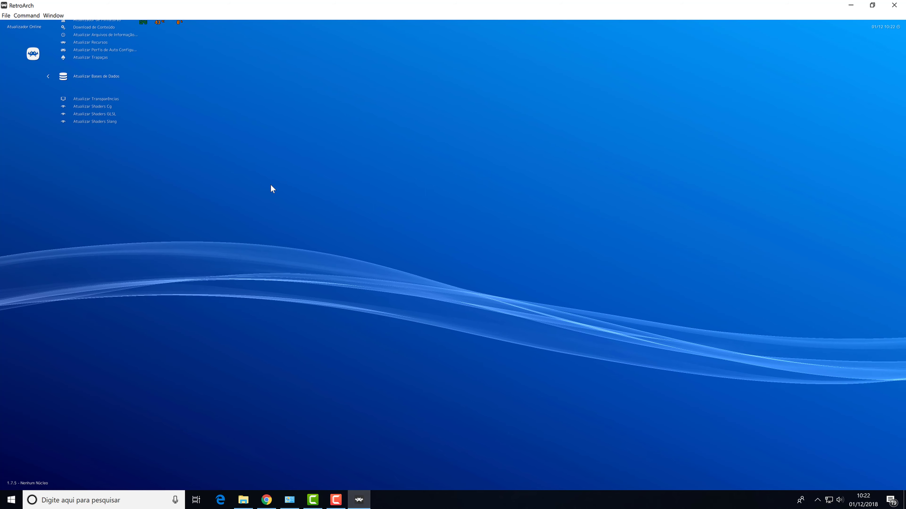
{"action": "key", "text": "Up"}
{"action": "key", "text": "Up"}
{"action": "key", "text": "Up"}
{"action": "key", "text": "Up"}
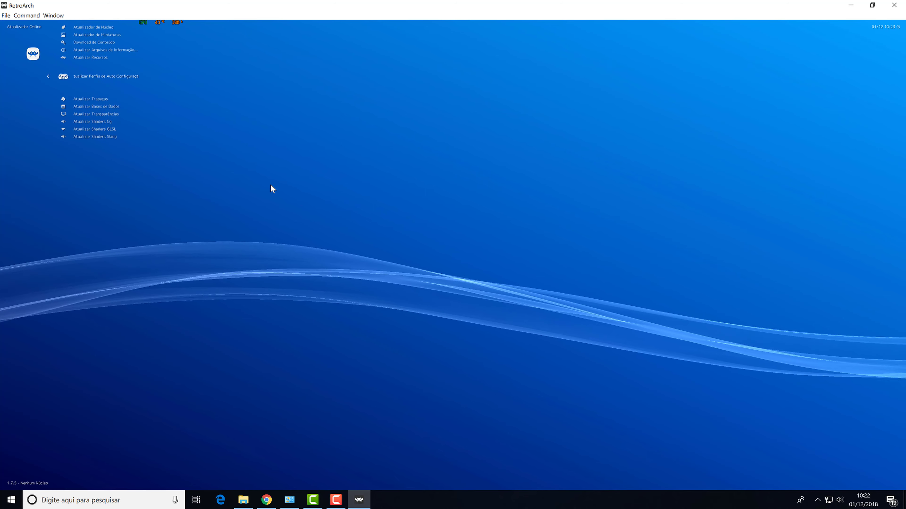
Step: Open the Atualizador de Miniaturas within the Atualizador Online
{"action": "key", "text": "Up"}
{"action": "key", "text": "Up"}
{"action": "key", "text": "Up"}
{"action": "key", "text": "Up"}
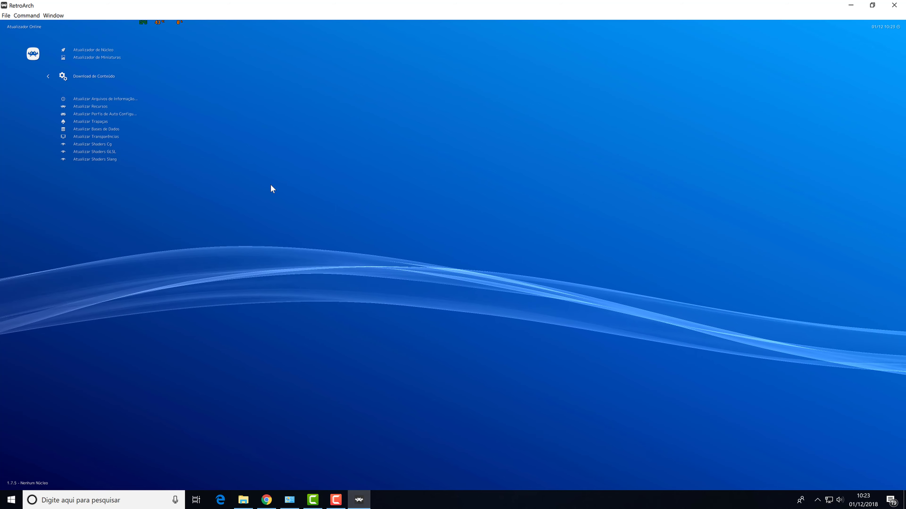
{"action": "key", "text": "Down"}
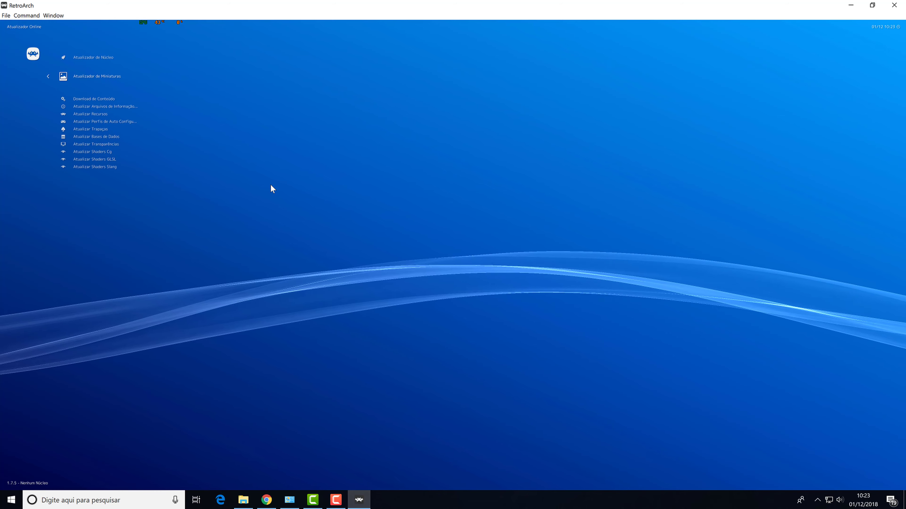
{"action": "key", "text": "Return"}
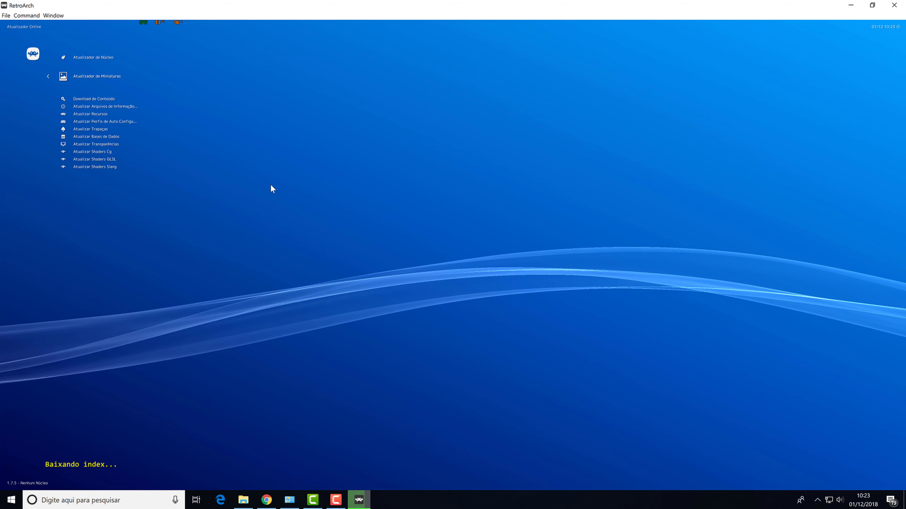
Step: Examine the downloadable thumbnail packs by system, from the Atari entries to the Nintendo 3DS and Nintendo 64 ones
{"action": "key", "text": "Down"}
{"action": "key", "text": "Down"}
{"action": "key", "text": "Down"}
{"action": "key", "text": "Down"}
{"action": "key", "text": "Down"}
{"action": "key", "text": "Down"}
{"action": "key", "text": "Down"}
{"action": "key", "text": "Down"}
{"action": "key", "text": "Down"}
{"action": "key", "text": "Down"}
{"action": "key", "text": "Down"}
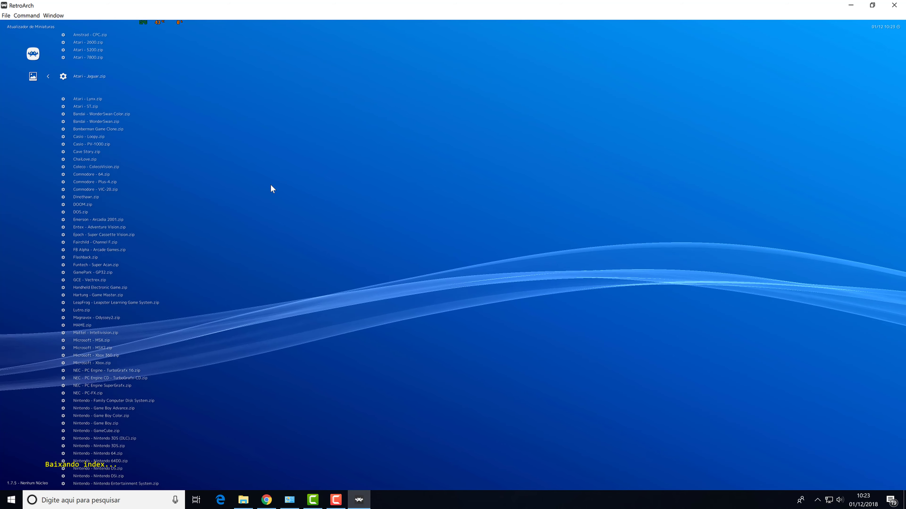
{"action": "key", "text": "Down"}
{"action": "key", "text": "Down"}
{"action": "key", "text": "Down"}
{"action": "key", "text": "Down"}
{"action": "key", "text": "Down"}
{"action": "key", "text": "Down"}
{"action": "key", "text": "Down"}
{"action": "key", "text": "Down"}
{"action": "key", "text": "Down"}
{"action": "key", "text": "Down"}
{"action": "key", "text": "Down"}
{"action": "key", "text": "Down"}
{"action": "key", "text": "Down"}
{"action": "key", "text": "Down"}
{"action": "key", "text": "Down"}
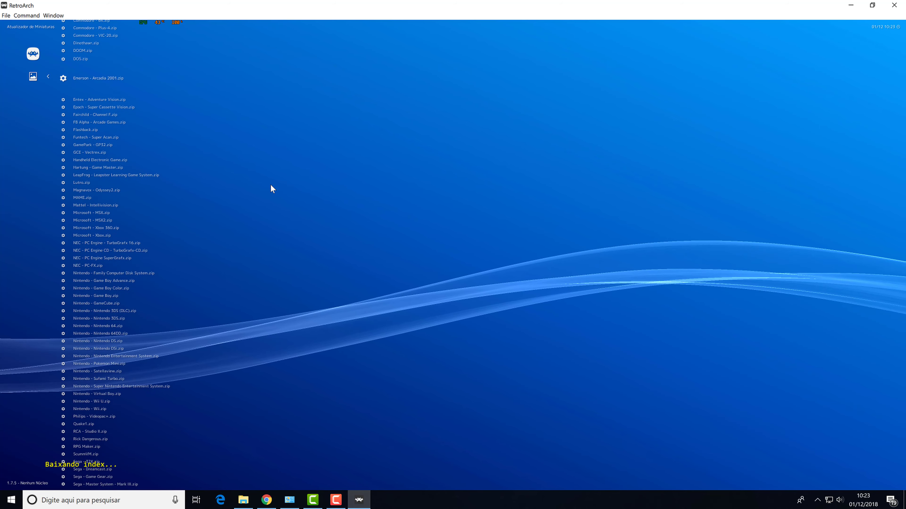
{"action": "key", "text": "Down"}
{"action": "key", "text": "Down"}
{"action": "key", "text": "Down"}
{"action": "key", "text": "Down"}
{"action": "key", "text": "Down"}
{"action": "key", "text": "Down"}
{"action": "key", "text": "Down"}
{"action": "key", "text": "Down"}
{"action": "key", "text": "Down"}
{"action": "key", "text": "Down"}
{"action": "key", "text": "Down"}
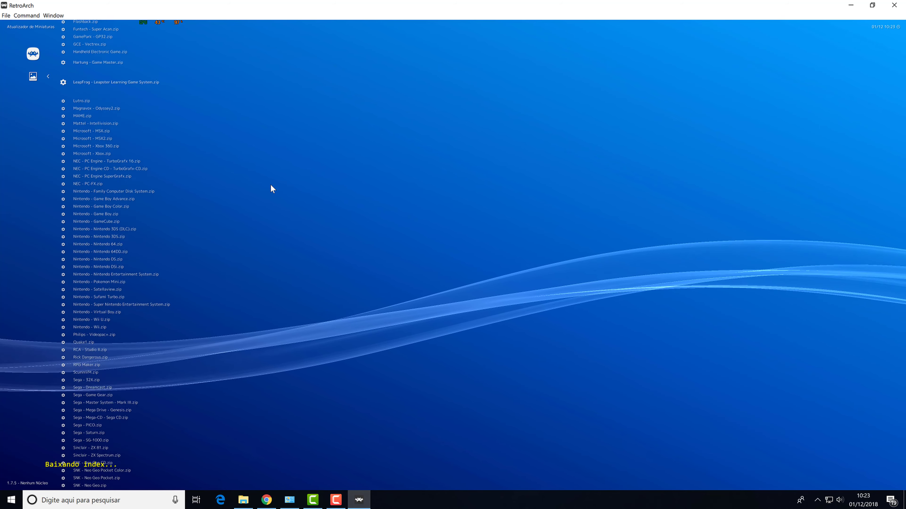
{"action": "key", "text": "Down"}
{"action": "key", "text": "Down"}
{"action": "key", "text": "Down"}
{"action": "key", "text": "Down"}
{"action": "key", "text": "Down"}
{"action": "key", "text": "Down"}
{"action": "key", "text": "Down"}
{"action": "key", "text": "Down"}
{"action": "key", "text": "Down"}
{"action": "key", "text": "Down"}
{"action": "key", "text": "Down"}
{"action": "key", "text": "Down"}
{"action": "key", "text": "Down"}
{"action": "key", "text": "Down"}
{"action": "key", "text": "Down"}
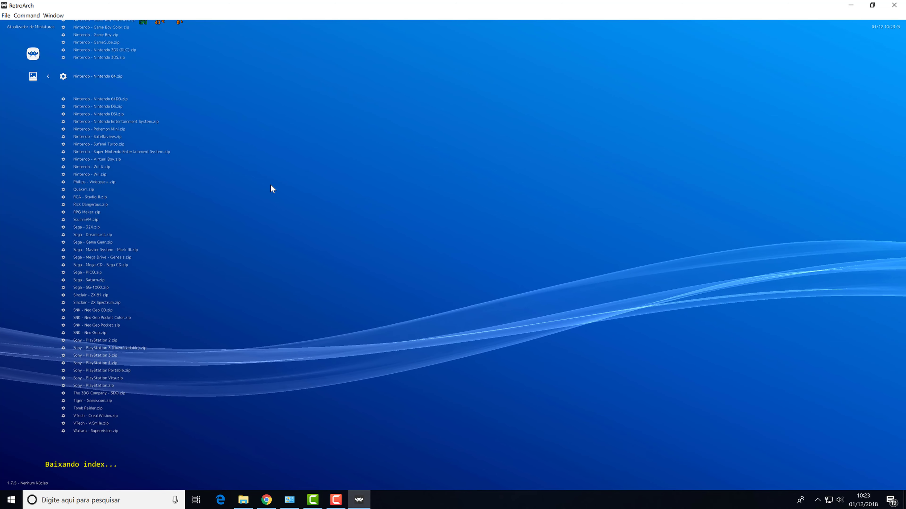
{"action": "key", "text": "Up"}
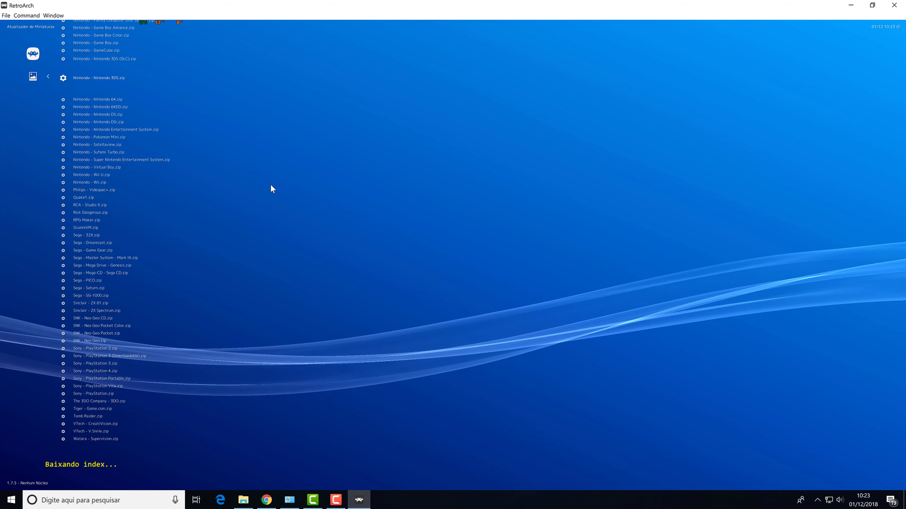
Step: Examine the Nintendo thumbnail packs from Nintendo 64 to Pokemon Mini in the Atualizador de Miniaturas
{"action": "key", "text": "Down"}
{"action": "key", "text": "Down"}
{"action": "key", "text": "Down"}
{"action": "key", "text": "Down"}
{"action": "key", "text": "Down"}
{"action": "key", "text": "Down"}
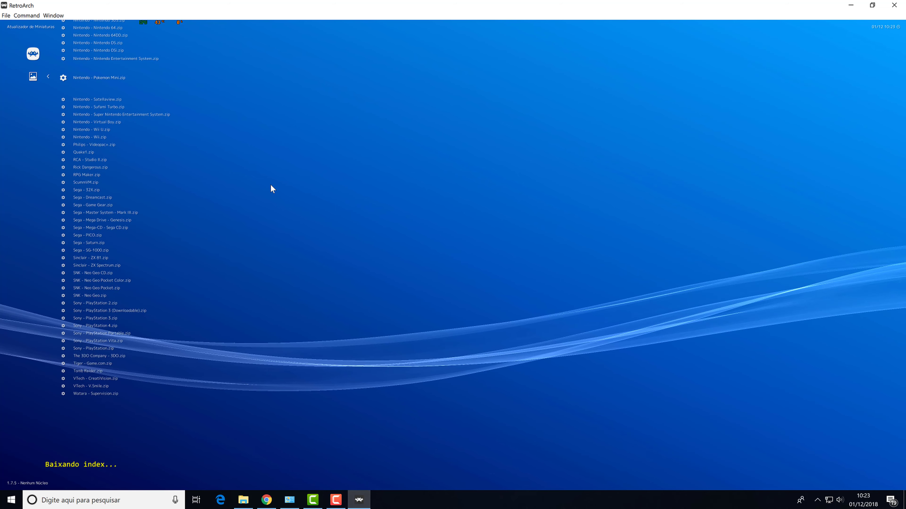
{"action": "key", "text": "Up"}
{"action": "key", "text": "Up"}
{"action": "key", "text": "Up"}
{"action": "key", "text": "Up"}
{"action": "key", "text": "Up"}
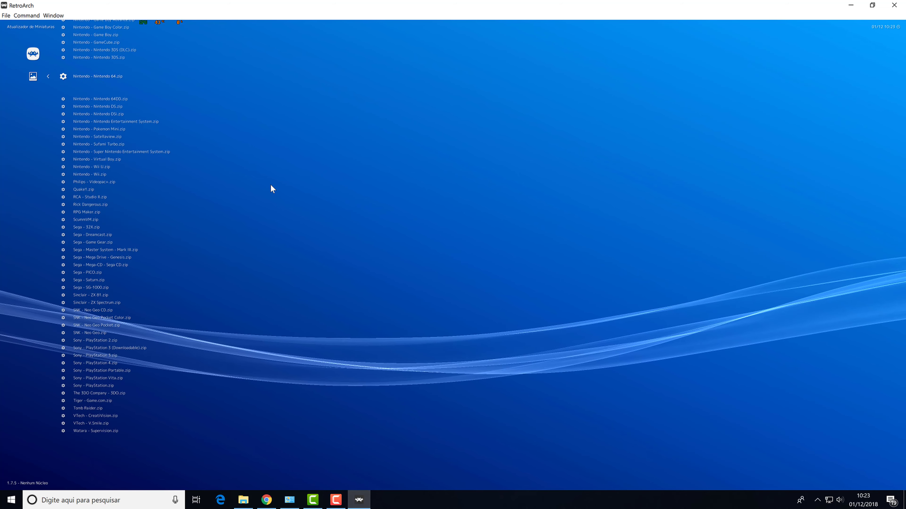
Step: Leave the Atualizador Online and go to the Importar conteúdo section
{"action": "key", "text": "BackSpace"}
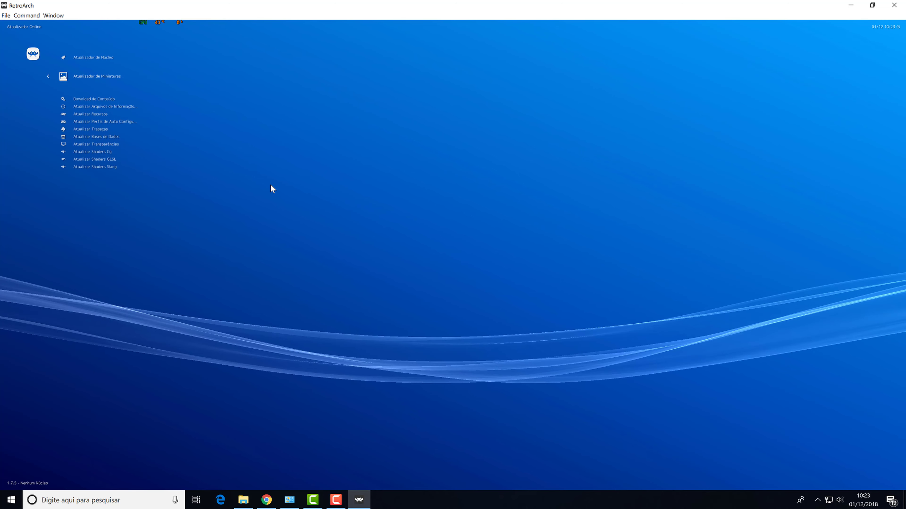
{"action": "key", "text": "BackSpace"}
{"action": "key", "text": "Right"}
{"action": "key", "text": "Right"}
{"action": "key", "text": "Right"}
{"action": "key", "text": "Right"}
{"action": "key", "text": "Right"}
{"action": "key", "text": "Right"}
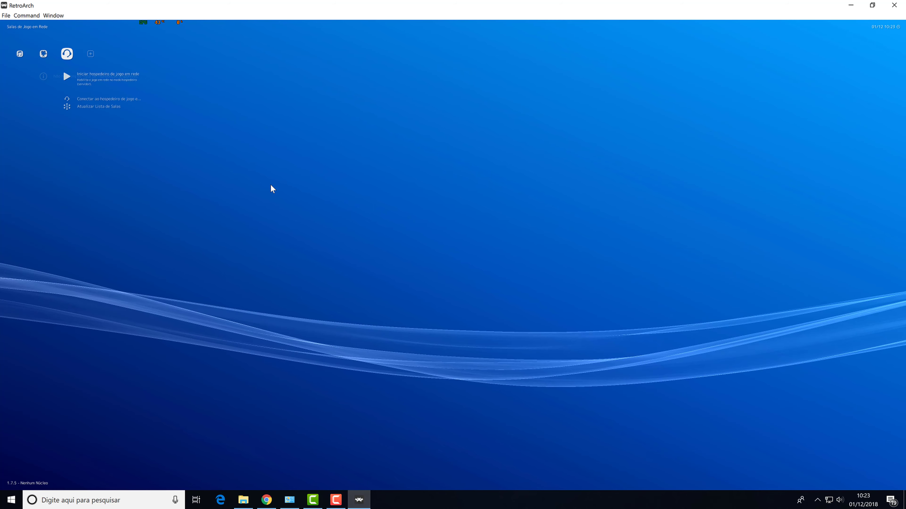
{"action": "key", "text": "Up"}
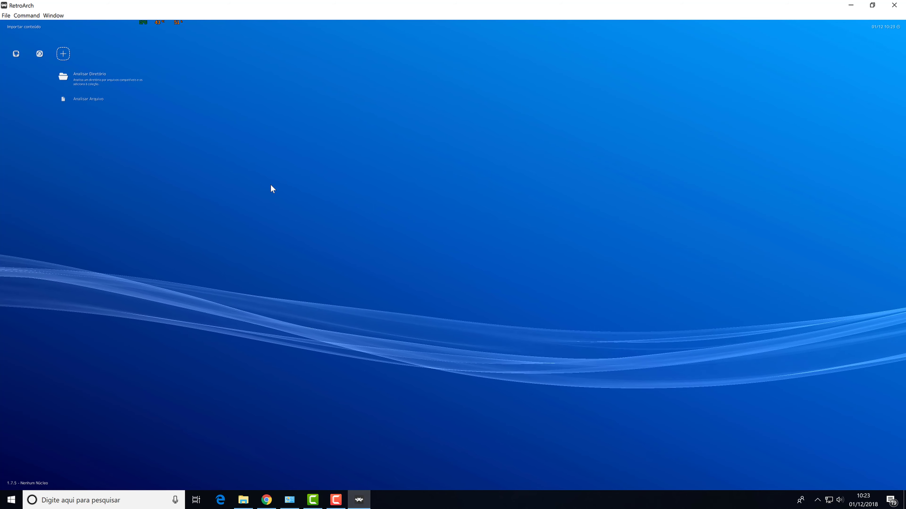
Step: Start Analisar Diretório and open the E:\ drive
{"action": "key", "text": "Down"}
{"action": "key", "text": "Up"}
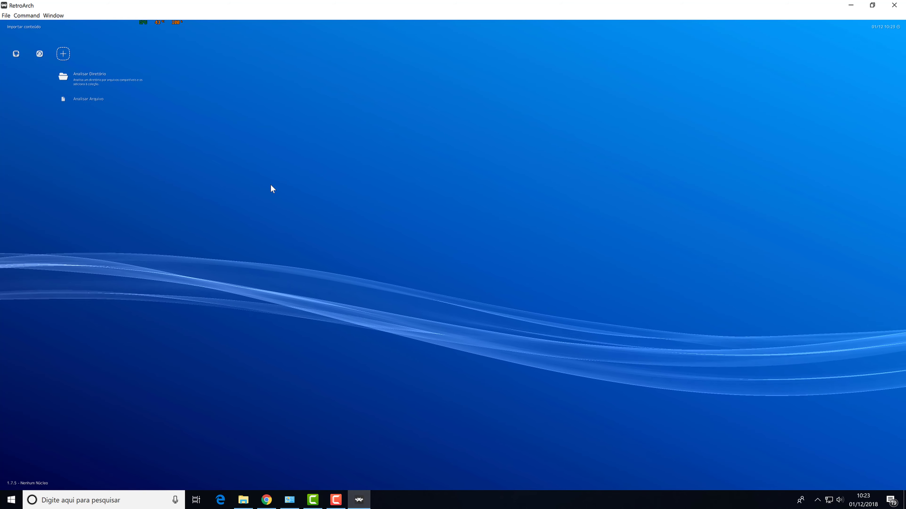
{"action": "key", "text": "Return"}
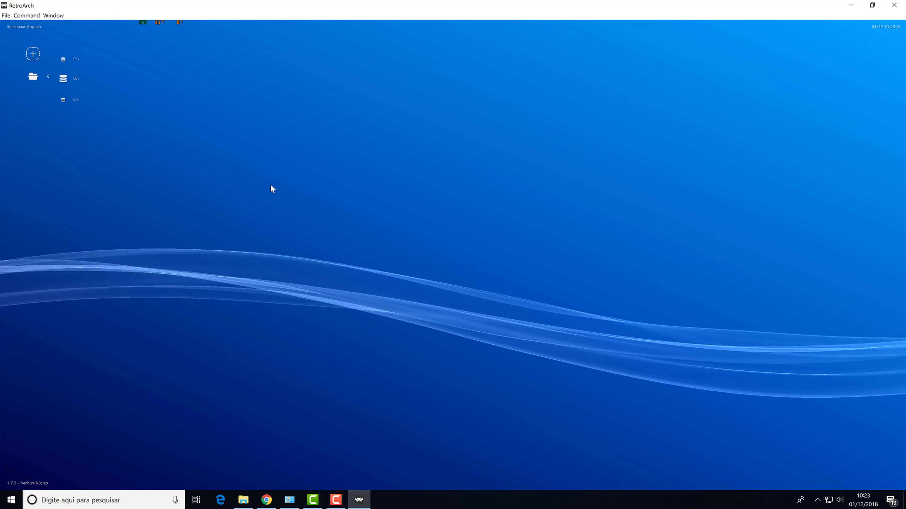
{"action": "key", "text": "Down"}
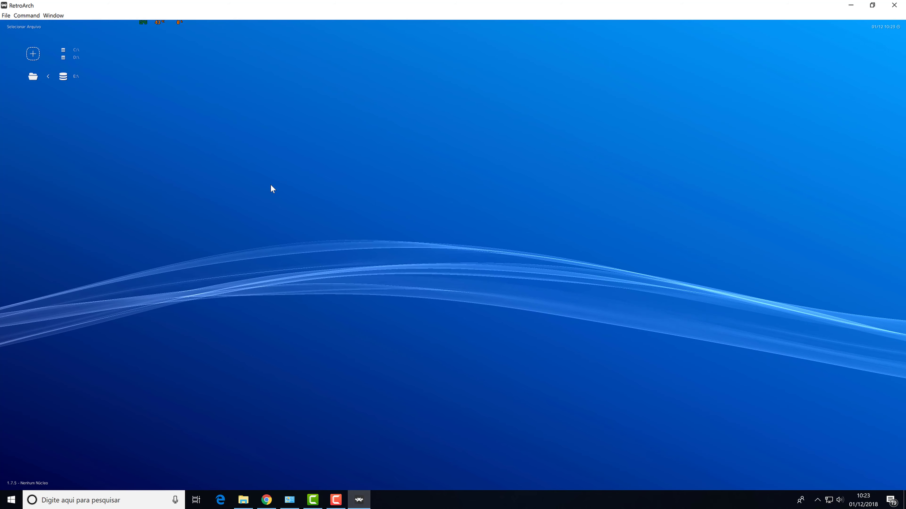
{"action": "key", "text": "Return"}
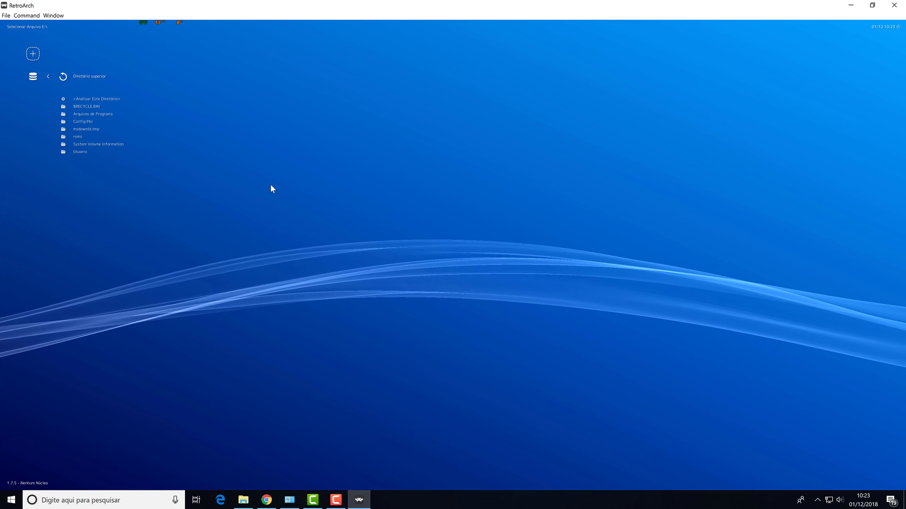
Step: Open the roms folder on the E:\ drive
{"action": "key", "text": "Down"}
{"action": "key", "text": "Down"}
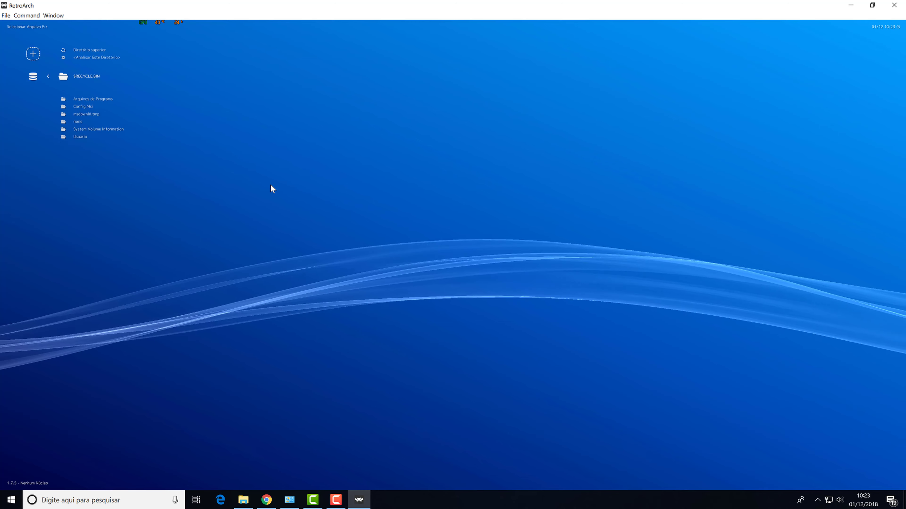
{"action": "key", "text": "Down"}
{"action": "key", "text": "Down"}
{"action": "key", "text": "Down"}
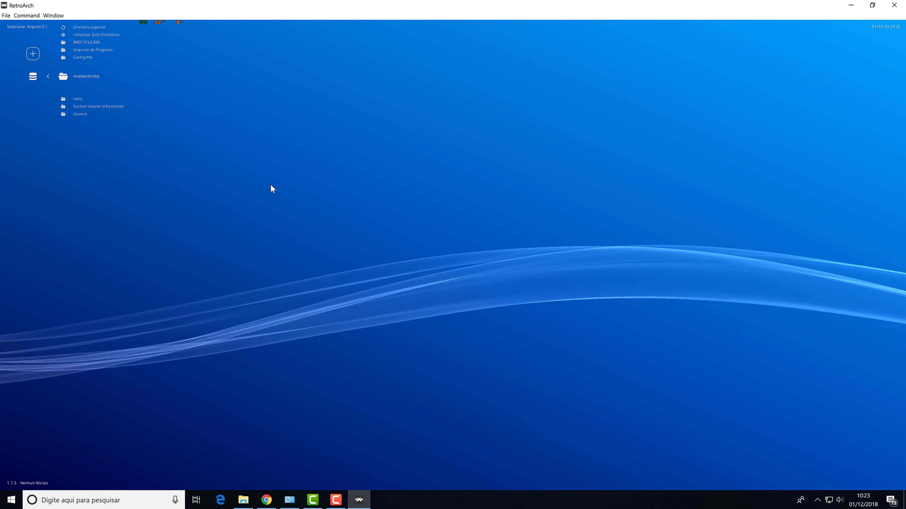
{"action": "key", "text": "Down"}
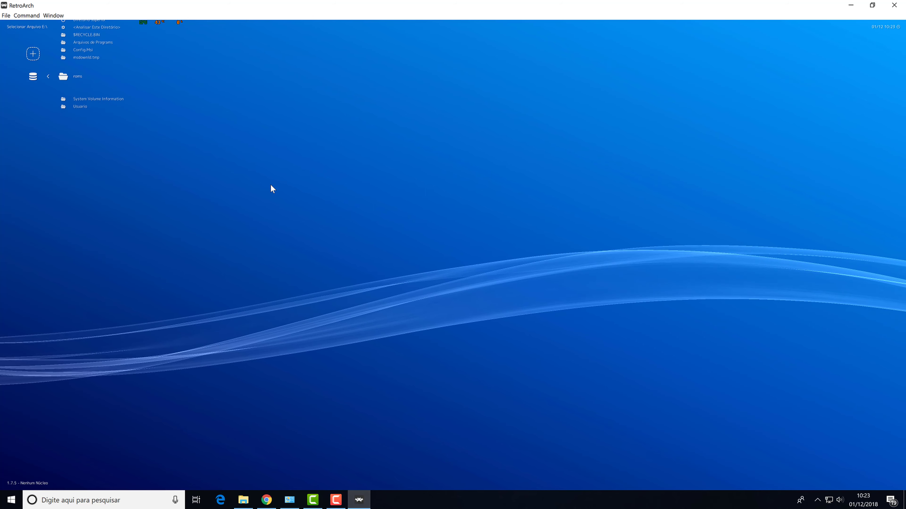
{"action": "key", "text": "Up"}
{"action": "key", "text": "Up"}
{"action": "key", "text": "Up"}
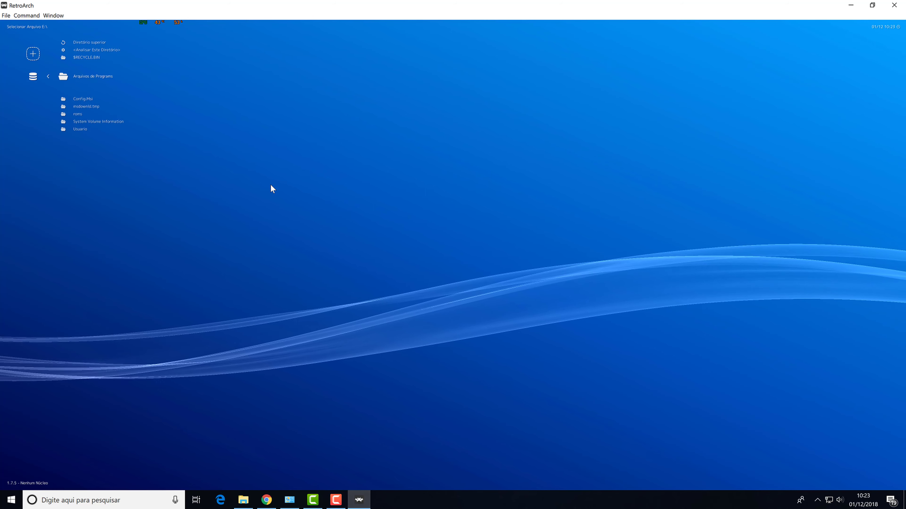
{"action": "key", "text": "Down"}
{"action": "key", "text": "Down"}
{"action": "key", "text": "Down"}
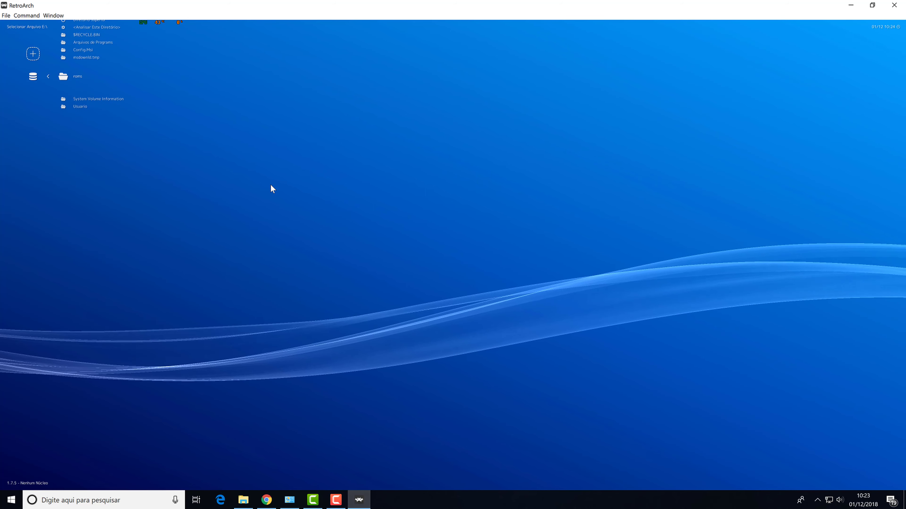
{"action": "key", "text": "Return"}
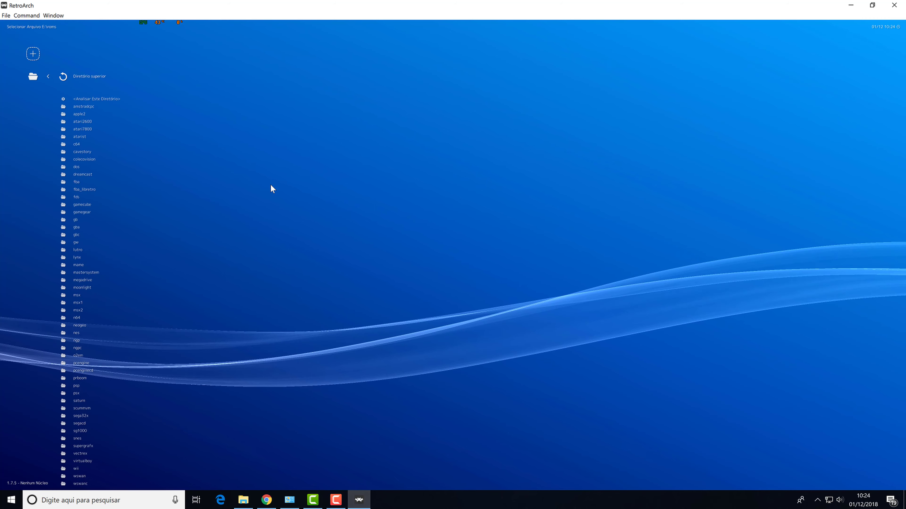
Step: Go up to the root of E:\ through Diretório superior and reopen the roms folder
{"action": "key", "text": "Down"}
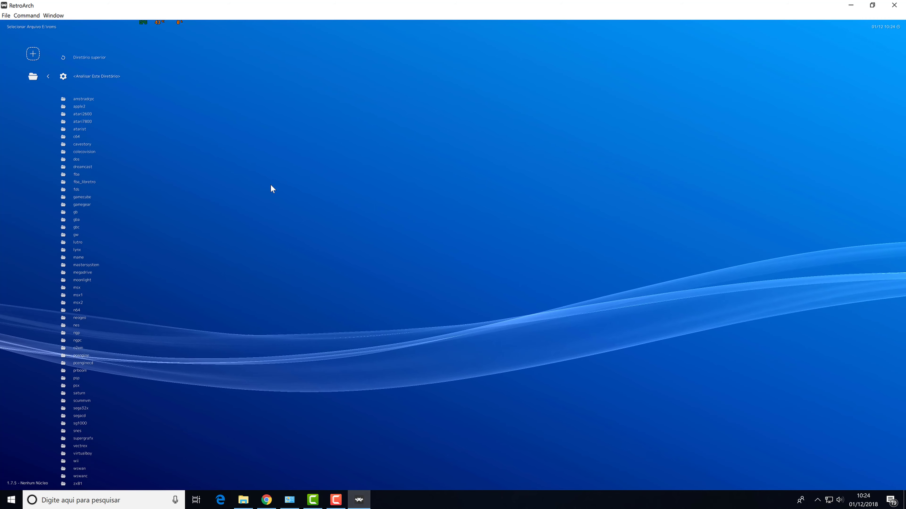
{"action": "key", "text": "Up"}
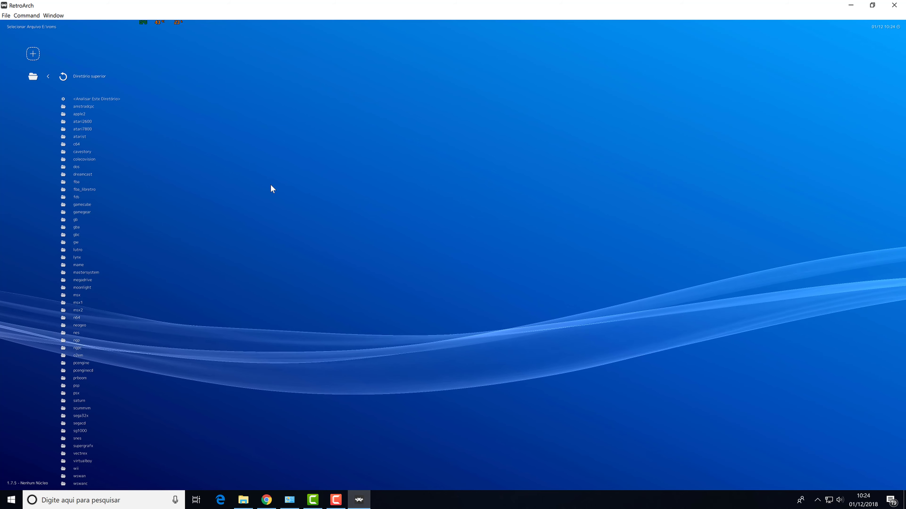
{"action": "key", "text": "Return"}
{"action": "key", "text": "Return"}
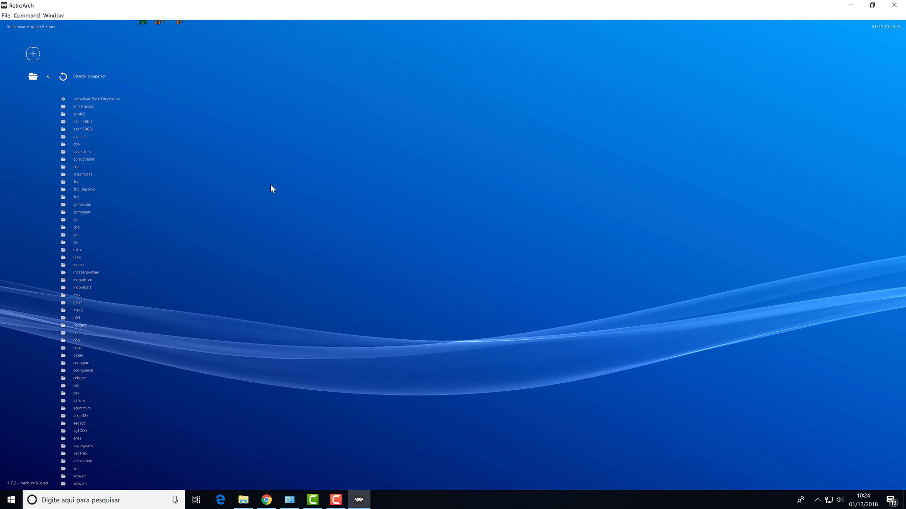
{"action": "key", "text": "Return"}
{"action": "key", "text": "Down"}
{"action": "key", "text": "Down"}
{"action": "key", "text": "Down"}
{"action": "key", "text": "Down"}
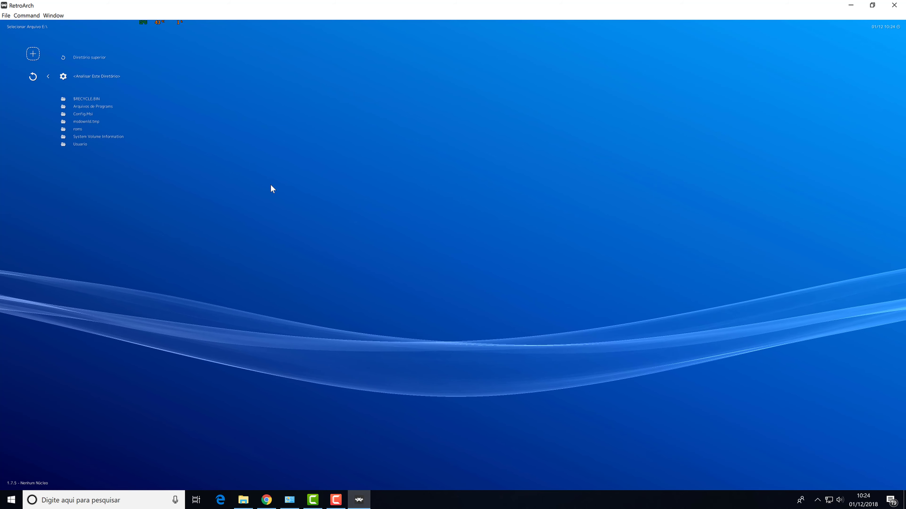
{"action": "key", "text": "Down"}
{"action": "key", "text": "Down"}
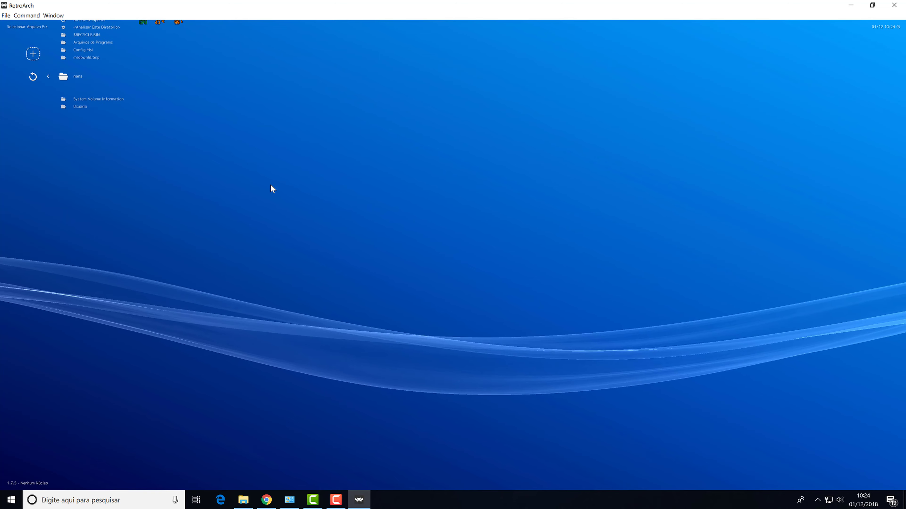
{"action": "key", "text": "Return"}
Step: Open the snes folder inside E:\roms and scan it with Analisar Este Diretório
{"action": "key", "text": "Down"}
{"action": "key", "text": "Down"}
{"action": "key", "text": "Down"}
{"action": "key", "text": "Down"}
{"action": "key", "text": "Down"}
{"action": "key", "text": "Down"}
{"action": "key", "text": "Down"}
{"action": "key", "text": "Down"}
{"action": "key", "text": "Down"}
{"action": "key", "text": "Down"}
{"action": "key", "text": "Down"}
{"action": "key", "text": "Down"}
{"action": "key", "text": "Down"}
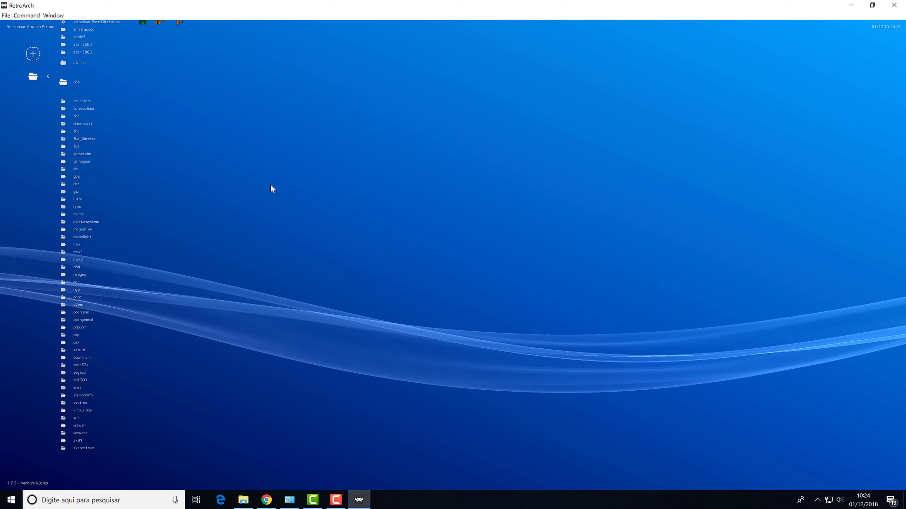
{"action": "key", "text": "Down"}
{"action": "key", "text": "Down"}
{"action": "key", "text": "Down"}
{"action": "key", "text": "Down"}
{"action": "key", "text": "Down"}
{"action": "key", "text": "Down"}
{"action": "key", "text": "Down"}
{"action": "key", "text": "Down"}
{"action": "key", "text": "Down"}
{"action": "key", "text": "Down"}
{"action": "key", "text": "Down"}
{"action": "key", "text": "Down"}
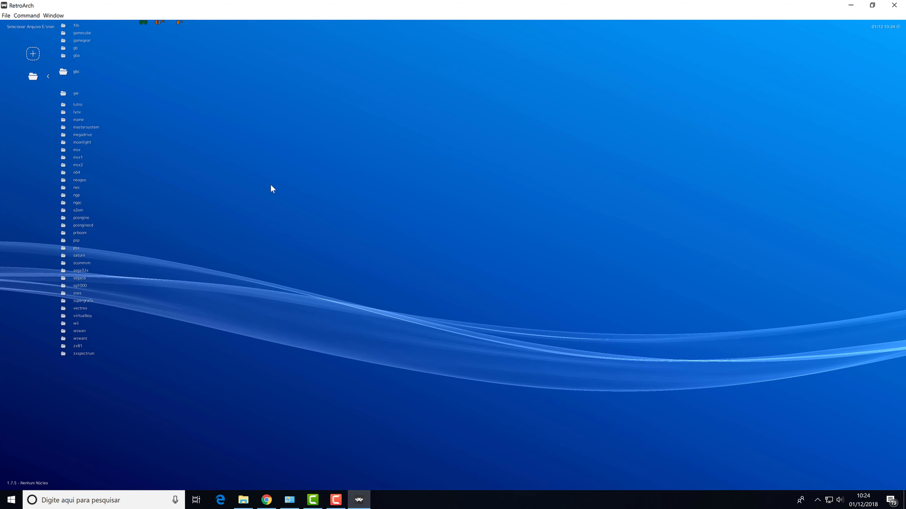
{"action": "key", "text": "Down"}
{"action": "key", "text": "Down"}
{"action": "key", "text": "Down"}
{"action": "key", "text": "Down"}
{"action": "key", "text": "Down"}
{"action": "key", "text": "Down"}
{"action": "key", "text": "Down"}
{"action": "key", "text": "Down"}
{"action": "key", "text": "Down"}
{"action": "key", "text": "Down"}
{"action": "key", "text": "Down"}
{"action": "key", "text": "Down"}
{"action": "key", "text": "Down"}
{"action": "key", "text": "Down"}
{"action": "key", "text": "Down"}
{"action": "key", "text": "Down"}
{"action": "key", "text": "Down"}
{"action": "key", "text": "Down"}
{"action": "key", "text": "Down"}
{"action": "key", "text": "Down"}
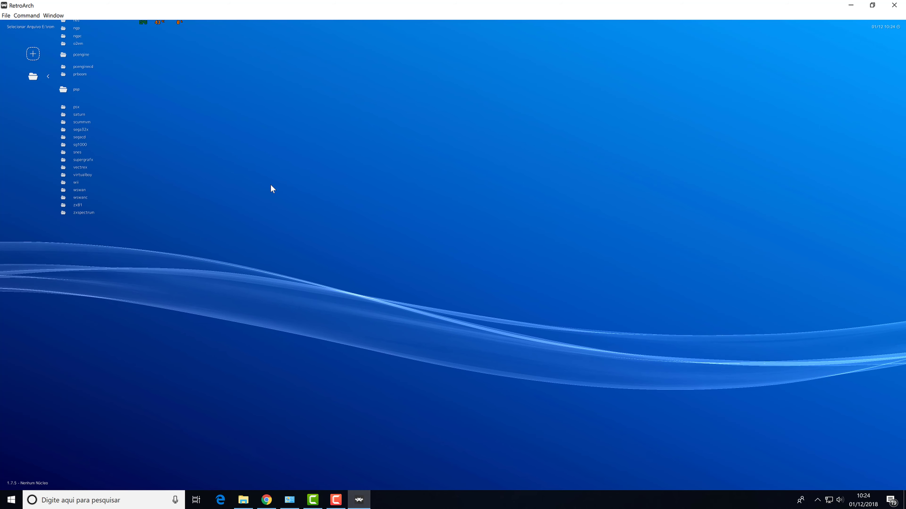
{"action": "key", "text": "Down"}
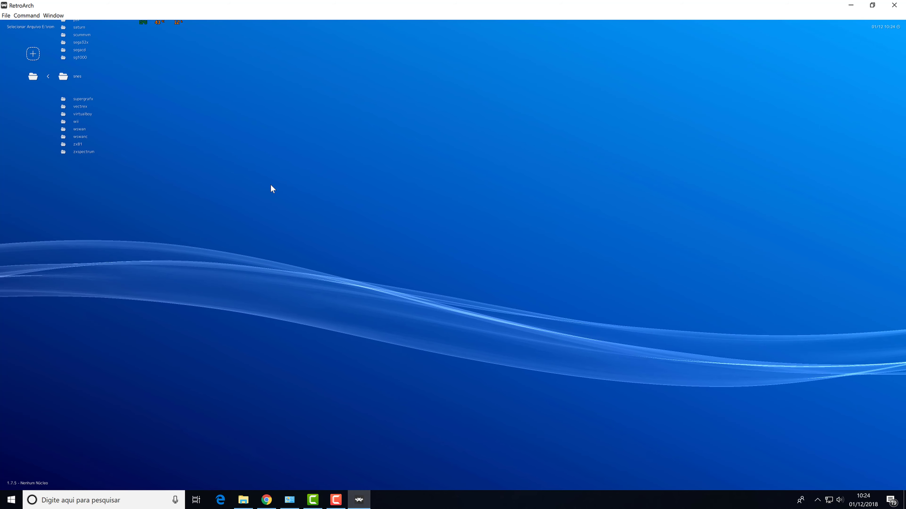
{"action": "key", "text": "Return"}
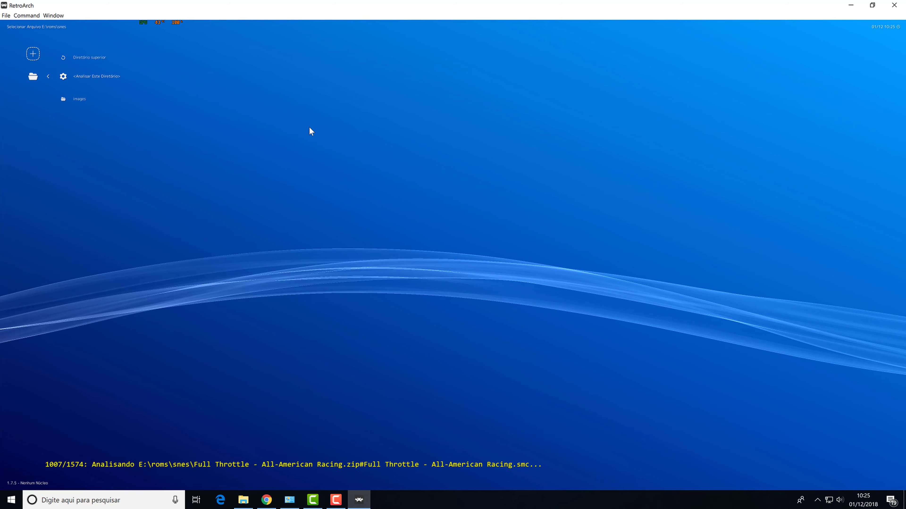
{"action": "left_click", "coordinate": [335, 500]}
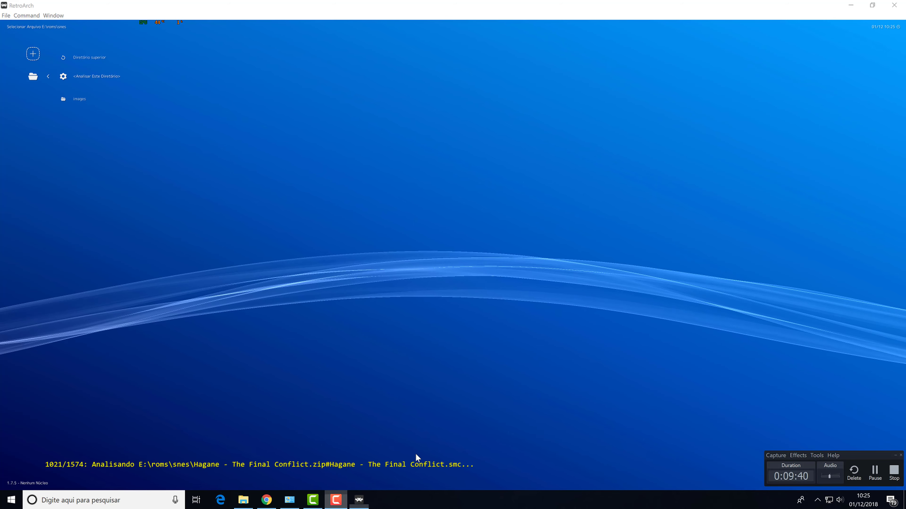
{"action": "left_click", "coordinate": [683, 370]}
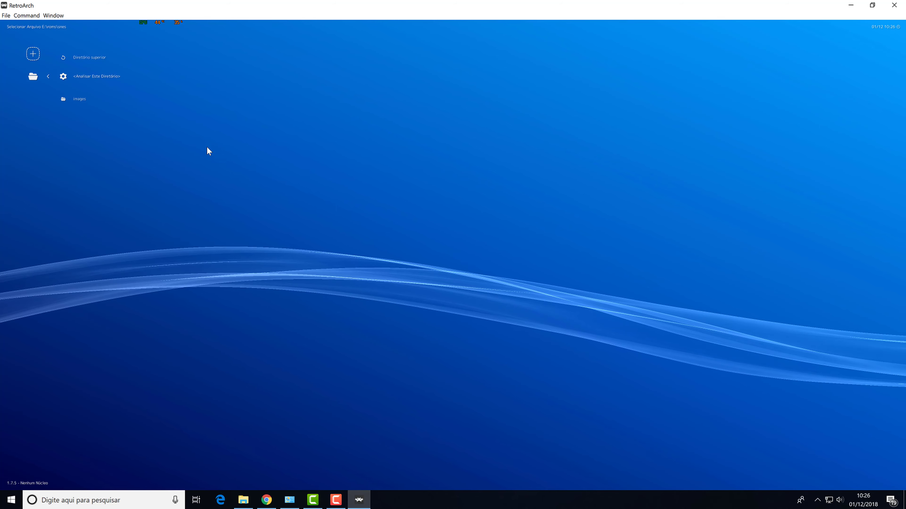
Step: Leave the folder browser and open the Nintendo - Super Nintendo Entertainment System playlist
{"action": "right_click", "coordinate": [118, 142]}
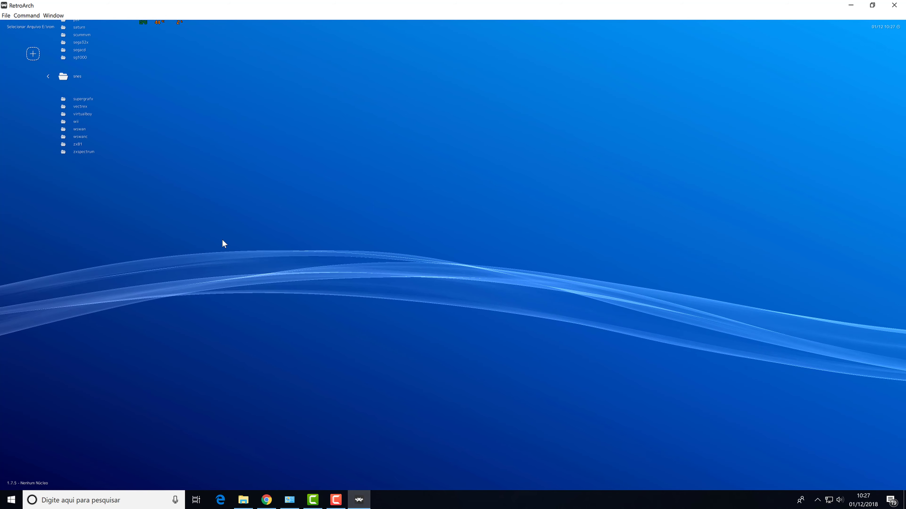
{"action": "right_click", "coordinate": [221, 230]}
{"action": "right_click", "coordinate": [226, 224]}
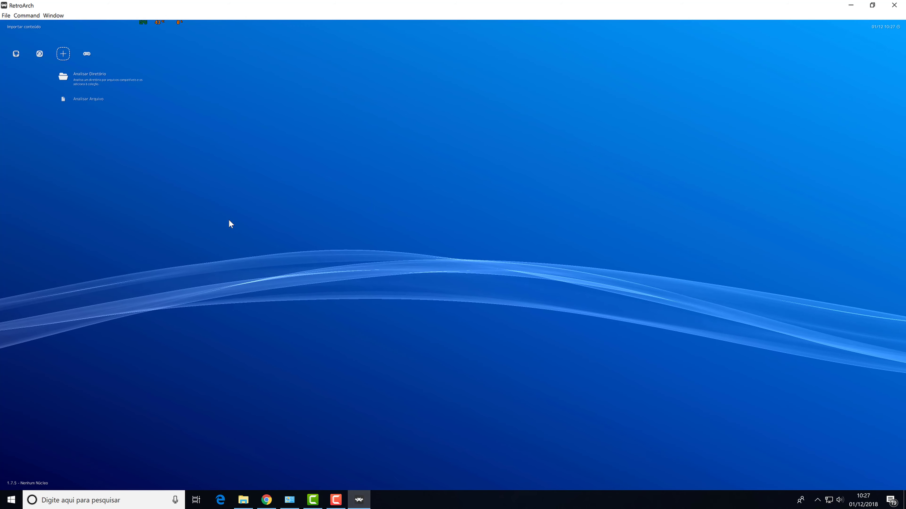
{"action": "key", "text": "Left"}
{"action": "key", "text": "Right"}
{"action": "key", "text": "Right"}
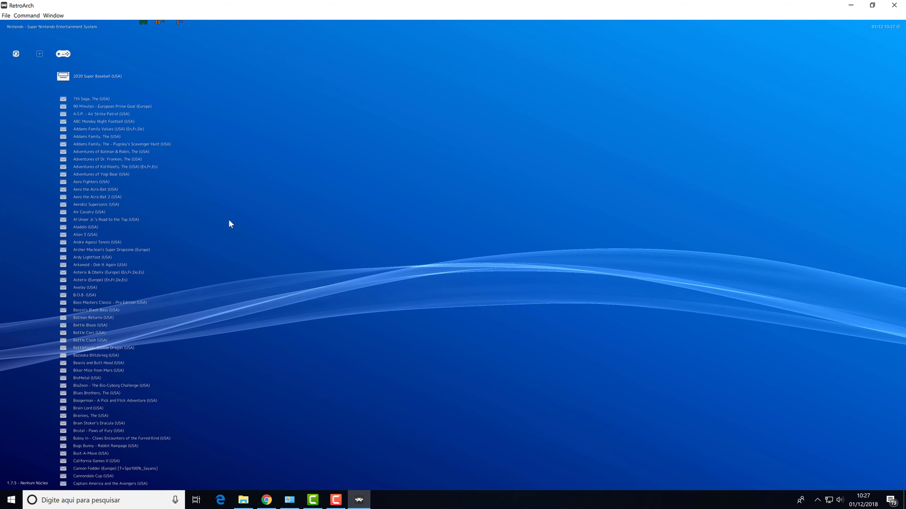
{"action": "key", "text": "Left"}
{"action": "key", "text": "Right"}
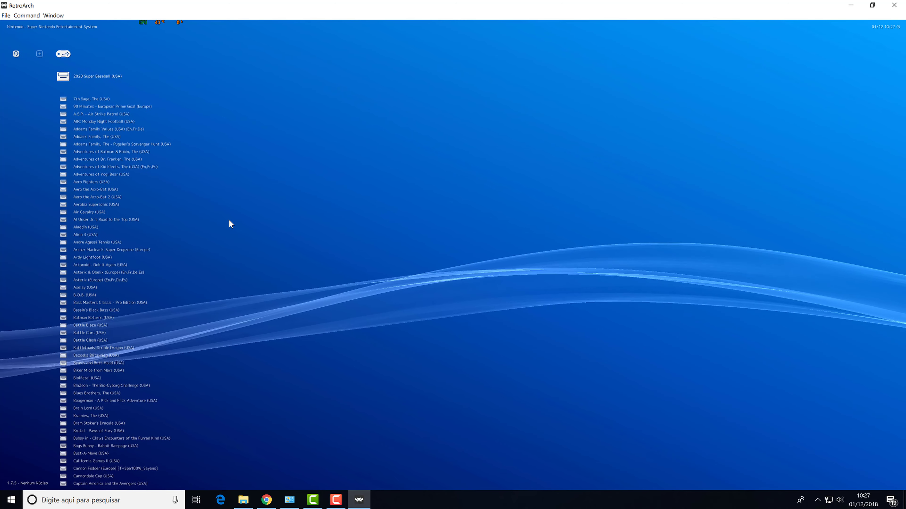
{"action": "key", "text": "Left"}
{"action": "key", "text": "Left"}
{"action": "key", "text": "Left"}
{"action": "key", "text": "Right"}
{"action": "key", "text": "Right"}
{"action": "key", "text": "Right"}
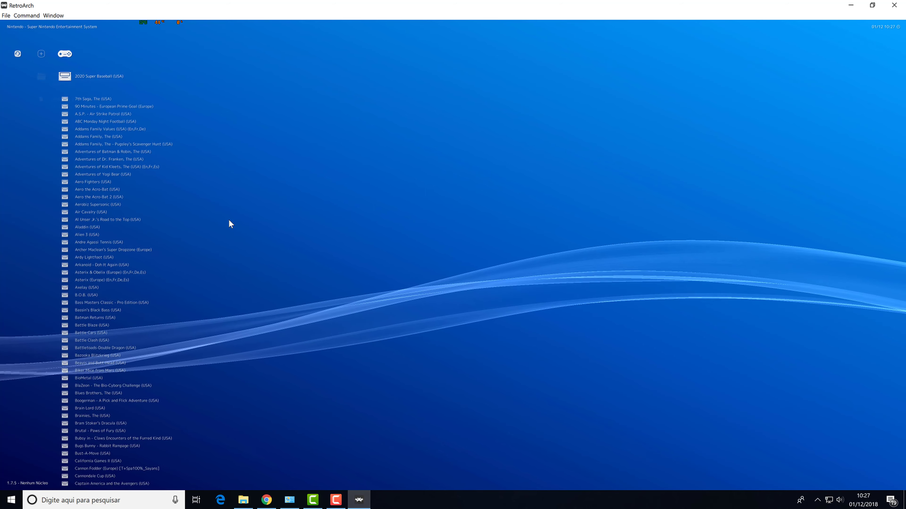
{"action": "key", "text": "Left"}
{"action": "key", "text": "Left"}
{"action": "key", "text": "Right"}
{"action": "key", "text": "Right"}
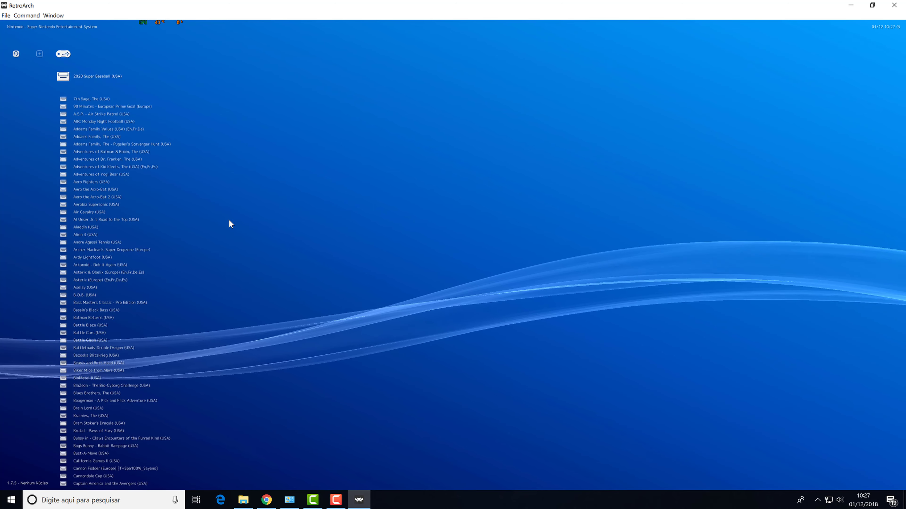
Step: Look through the imported games in the Nintendo - Super Nintendo Entertainment System playlist
{"action": "key", "text": "Down"}
{"action": "key", "text": "Down"}
{"action": "key", "text": "Down"}
{"action": "key", "text": "Down"}
{"action": "key", "text": "Down"}
{"action": "key", "text": "Down"}
{"action": "key", "text": "Down"}
{"action": "key", "text": "Down"}
{"action": "key", "text": "Down"}
{"action": "key", "text": "Down"}
{"action": "key", "text": "Down"}
{"action": "key", "text": "Down"}
{"action": "key", "text": "Down"}
{"action": "key", "text": "Down"}
{"action": "key", "text": "Down"}
{"action": "key", "text": "Down"}
{"action": "key", "text": "Down"}
{"action": "key", "text": "Down"}
{"action": "key", "text": "Down"}
{"action": "key", "text": "Down"}
{"action": "key", "text": "Down"}
{"action": "key", "text": "Down"}
{"action": "key", "text": "Down"}
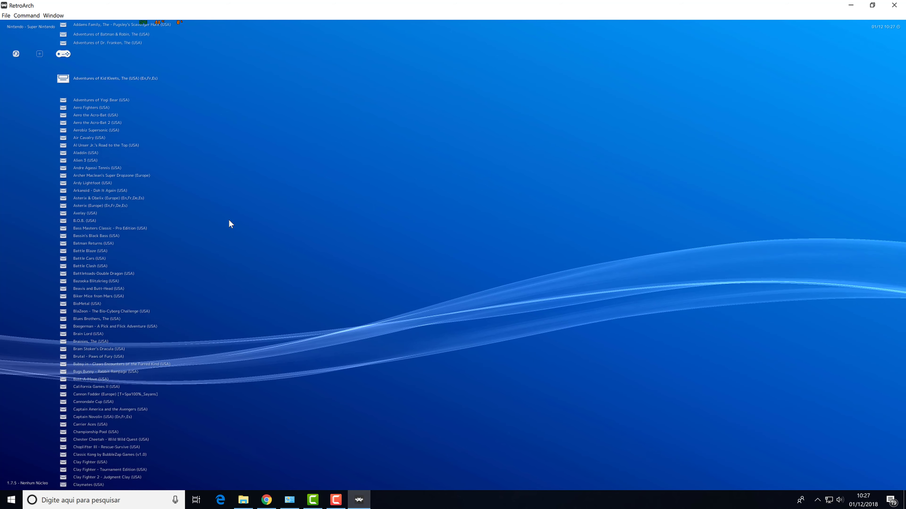
{"action": "key", "text": "Down"}
{"action": "key", "text": "Down"}
{"action": "key", "text": "Down"}
{"action": "key", "text": "Down"}
{"action": "key", "text": "Down"}
{"action": "key", "text": "Down"}
{"action": "key", "text": "Down"}
{"action": "key", "text": "Down"}
{"action": "key", "text": "Down"}
{"action": "key", "text": "Down"}
{"action": "key", "text": "Down"}
{"action": "key", "text": "Down"}
{"action": "key", "text": "Down"}
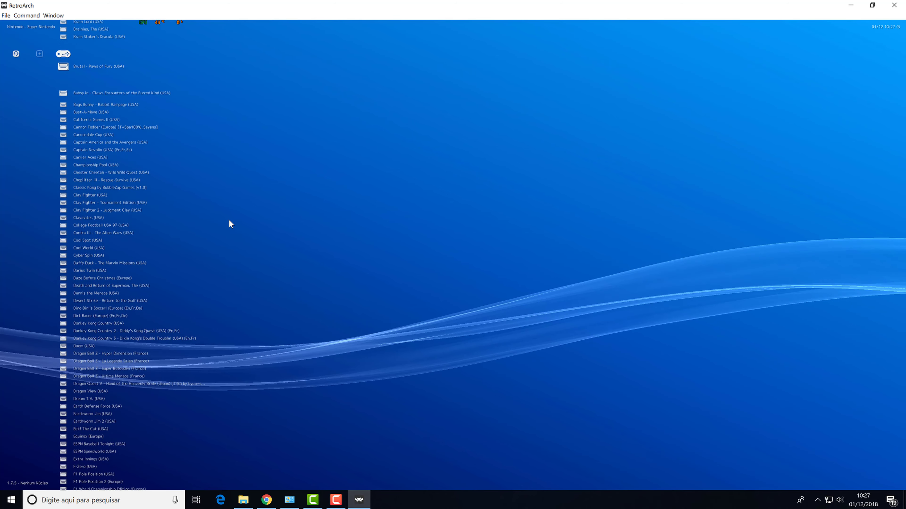
{"action": "key", "text": "Down"}
{"action": "key", "text": "Down"}
{"action": "key", "text": "Down"}
{"action": "key", "text": "Down"}
{"action": "key", "text": "Down"}
{"action": "key", "text": "Down"}
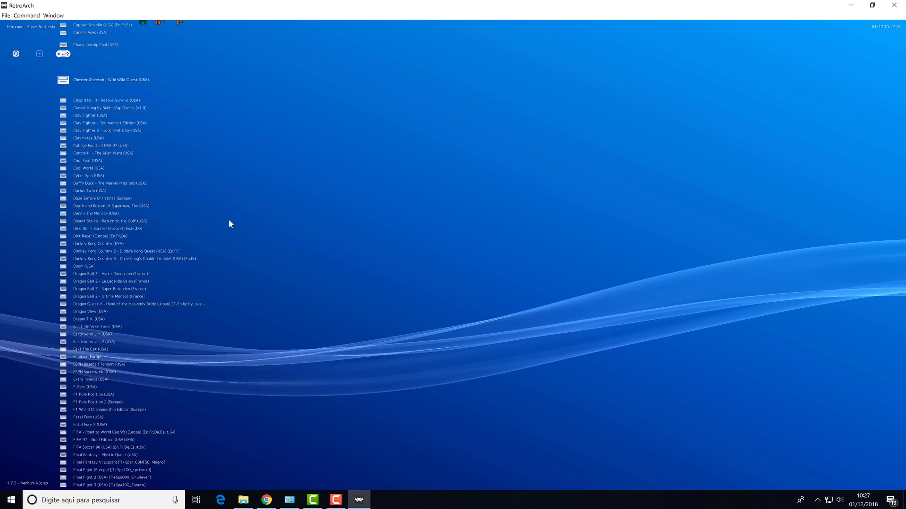
Step: Return to Menu Principal and open Atualizador de Miniaturas within Atualizador Online
{"action": "key", "text": "Left"}
{"action": "key", "text": "Left"}
{"action": "key", "text": "Left"}
{"action": "key", "text": "Left"}
{"action": "key", "text": "Left"}
{"action": "key", "text": "Left"}
{"action": "key", "text": "Left"}
{"action": "key", "text": "Left"}
{"action": "key", "text": "Left"}
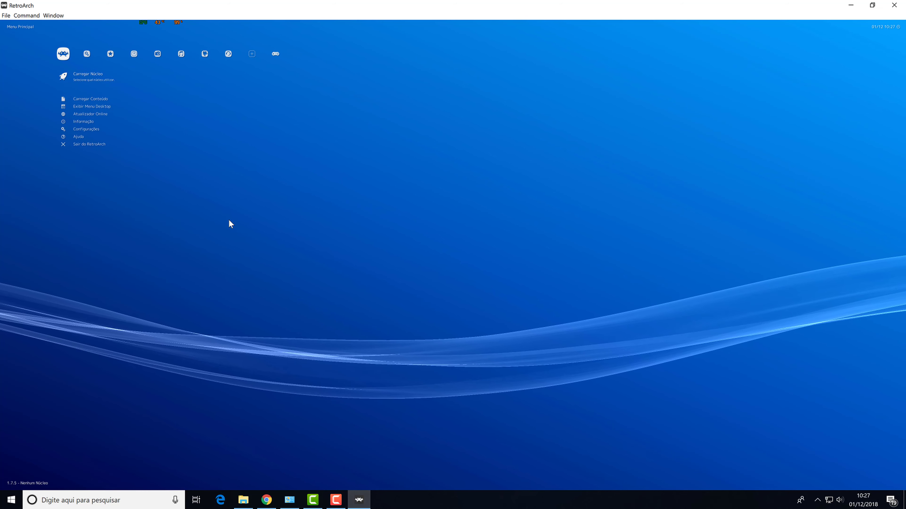
{"action": "key", "text": "Right"}
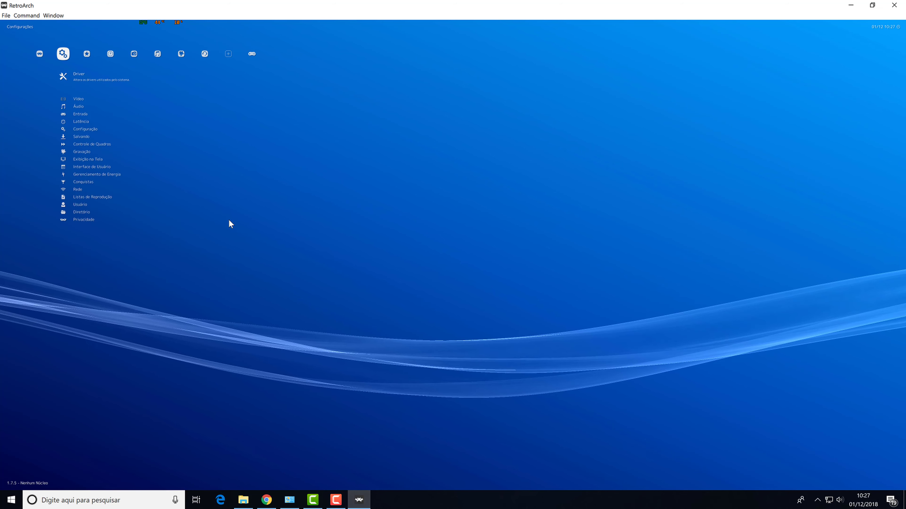
{"action": "key", "text": "Down"}
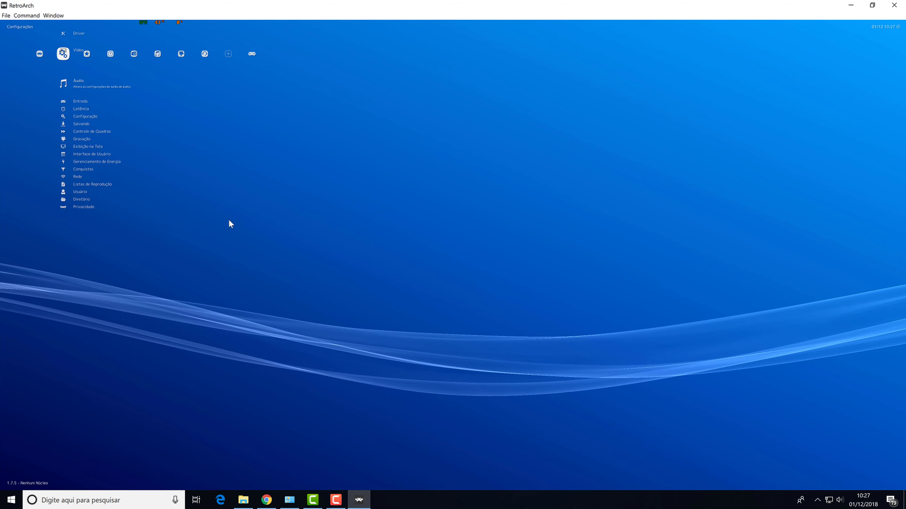
{"action": "key", "text": "Left"}
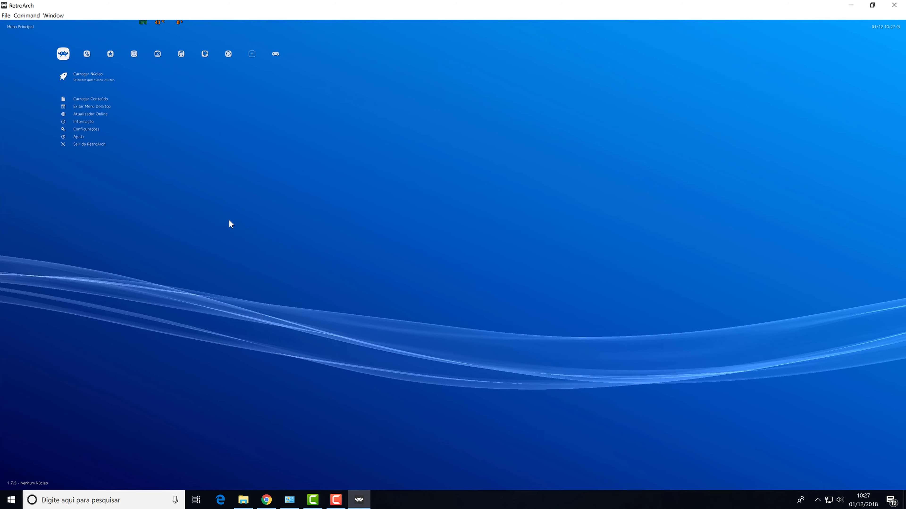
{"action": "key", "text": "Down"}
{"action": "key", "text": "Down"}
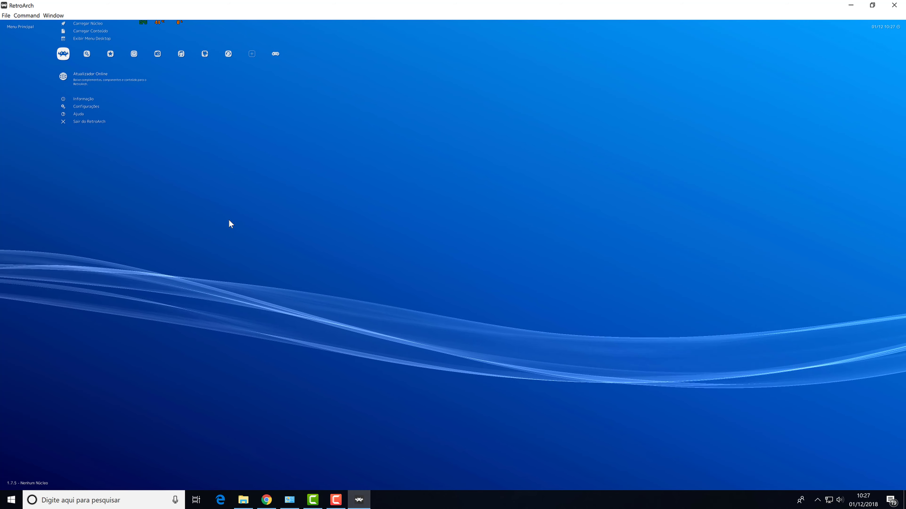
{"action": "key", "text": "Return"}
{"action": "key", "text": "Return"}
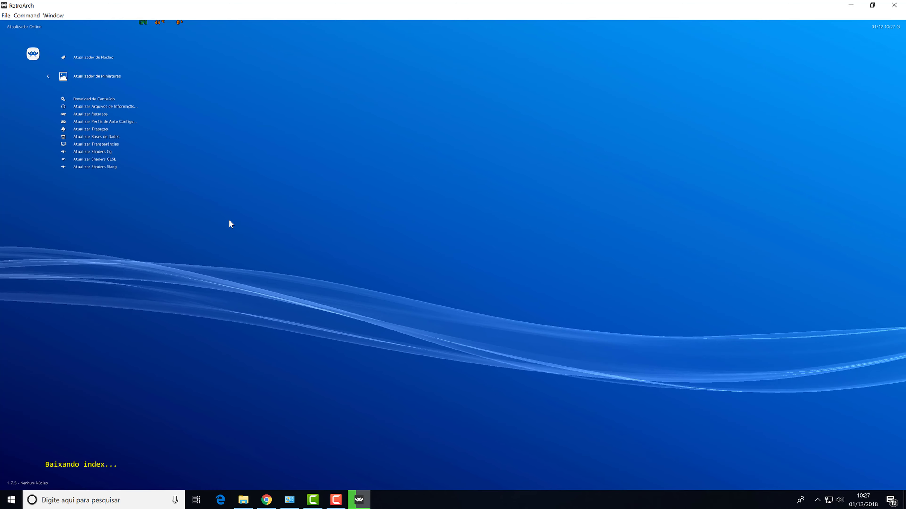
Step: Download the thumbnail package Nintendo - Super Nintendo Entertainment System.zip from the Atualizador de Miniaturas list
{"action": "key", "text": "Down"}
{"action": "key", "text": "Down"}
{"action": "key", "text": "Down"}
{"action": "key", "text": "Down"}
{"action": "key", "text": "Down"}
{"action": "key", "text": "Down"}
{"action": "key", "text": "Down"}
{"action": "key", "text": "Down"}
{"action": "key", "text": "Down"}
{"action": "key", "text": "Down"}
{"action": "key", "text": "Down"}
{"action": "key", "text": "Down"}
{"action": "key", "text": "Down"}
{"action": "key", "text": "Down"}
{"action": "key", "text": "Down"}
{"action": "key", "text": "Down"}
{"action": "key", "text": "Down"}
{"action": "key", "text": "Down"}
{"action": "key", "text": "Down"}
{"action": "key", "text": "Down"}
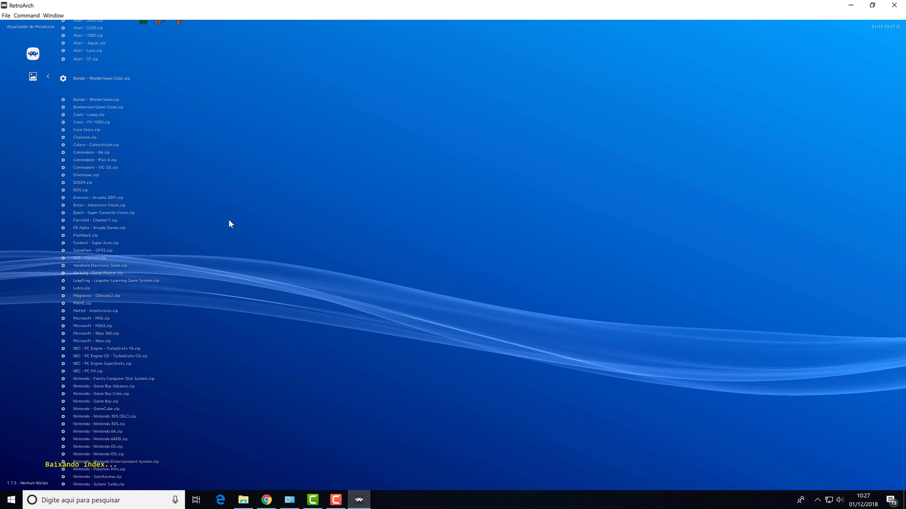
{"action": "key", "text": "Down"}
{"action": "key", "text": "Down"}
{"action": "key", "text": "Down"}
{"action": "key", "text": "Down"}
{"action": "key", "text": "Down"}
{"action": "key", "text": "Down"}
{"action": "key", "text": "Down"}
{"action": "key", "text": "Down"}
{"action": "key", "text": "Down"}
{"action": "key", "text": "Down"}
{"action": "key", "text": "Down"}
{"action": "key", "text": "Down"}
{"action": "key", "text": "Down"}
{"action": "key", "text": "Down"}
{"action": "key", "text": "Down"}
{"action": "key", "text": "Down"}
{"action": "key", "text": "Down"}
{"action": "key", "text": "Down"}
{"action": "key", "text": "Down"}
{"action": "key", "text": "Down"}
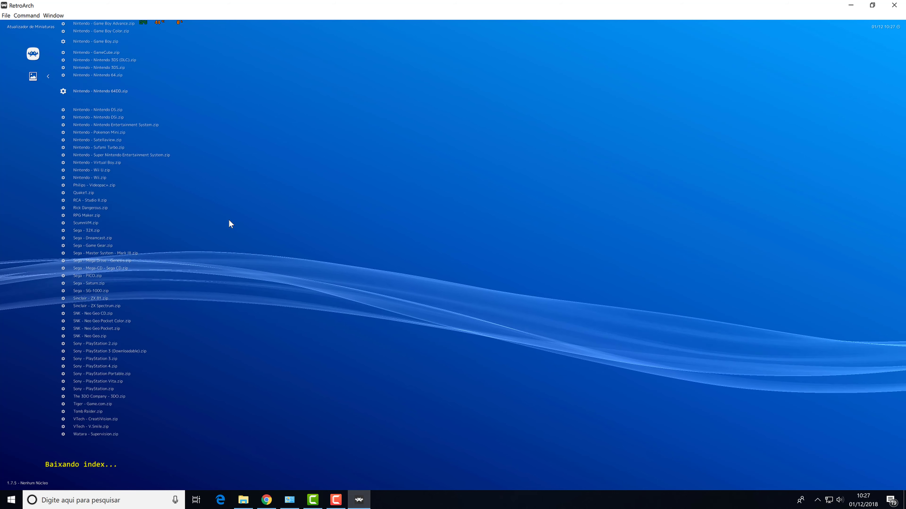
{"action": "key", "text": "Down"}
{"action": "key", "text": "Down"}
{"action": "key", "text": "Down"}
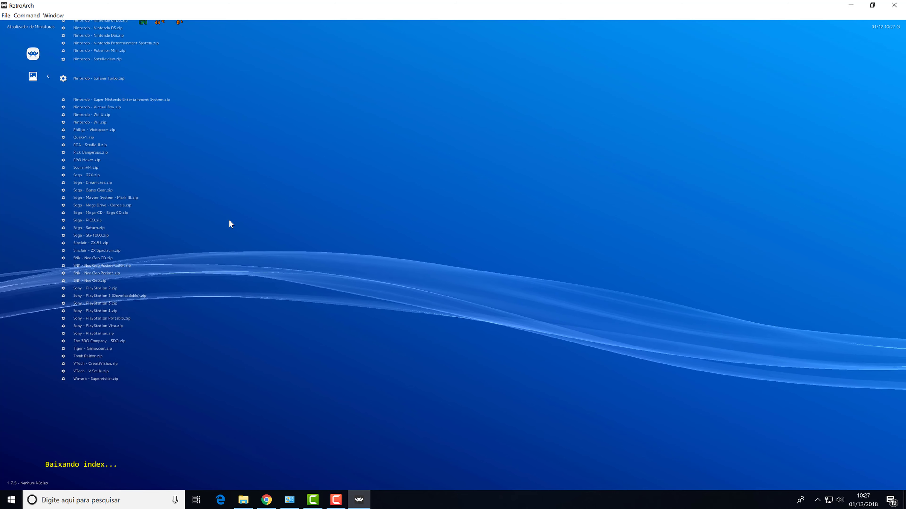
{"action": "key", "text": "Down"}
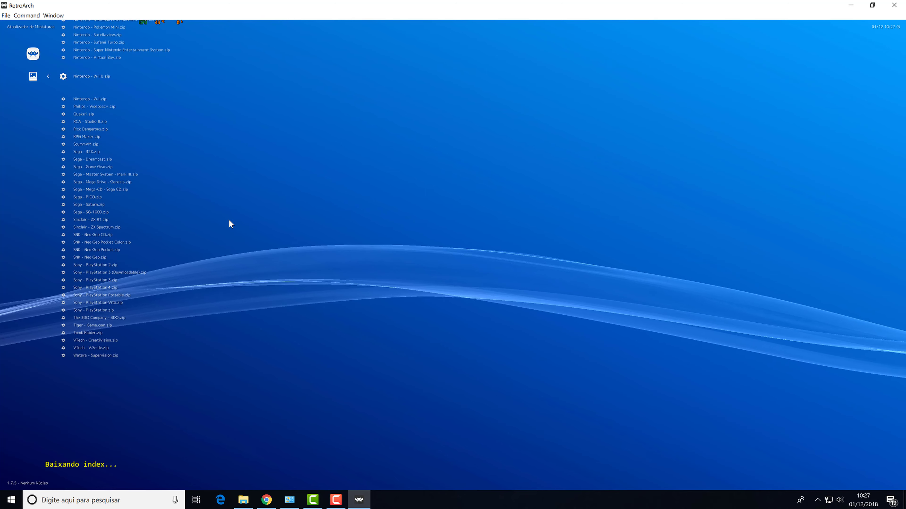
{"action": "key", "text": "Up"}
{"action": "key", "text": "Up"}
{"action": "key", "text": "Up"}
{"action": "key", "text": "Up"}
{"action": "key", "text": "Up"}
{"action": "key", "text": "Up"}
{"action": "key", "text": "Up"}
{"action": "key", "text": "Up"}
{"action": "key", "text": "Up"}
{"action": "key", "text": "Up"}
{"action": "key", "text": "Up"}
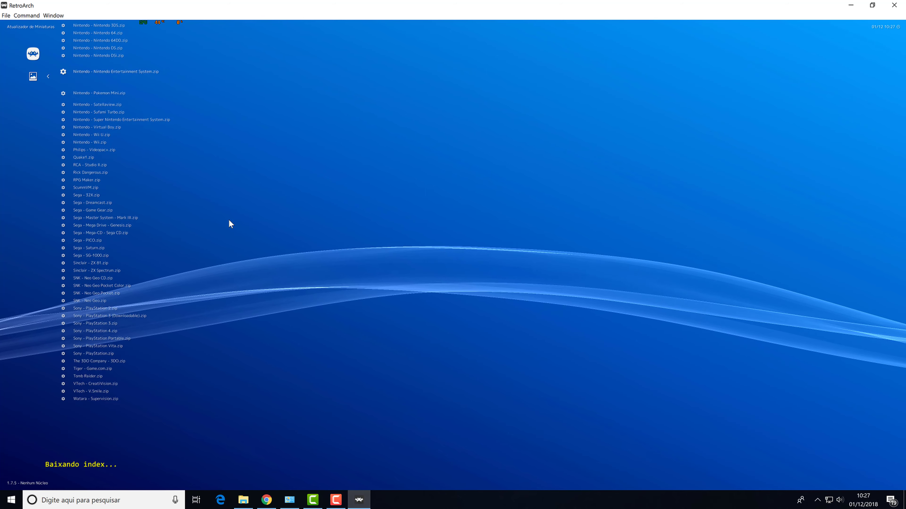
{"action": "key", "text": "Up"}
{"action": "key", "text": "Up"}
{"action": "key", "text": "Up"}
{"action": "key", "text": "Up"}
{"action": "key", "text": "Up"}
{"action": "key", "text": "Up"}
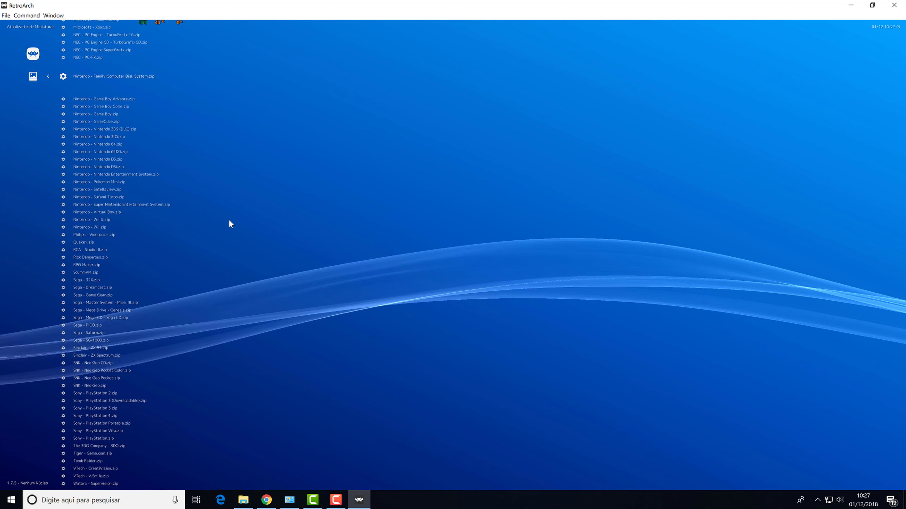
{"action": "key", "text": "Down"}
{"action": "key", "text": "Down"}
{"action": "key", "text": "Down"}
{"action": "key", "text": "Down"}
{"action": "key", "text": "Down"}
{"action": "key", "text": "Down"}
{"action": "key", "text": "Down"}
{"action": "key", "text": "Down"}
{"action": "key", "text": "Down"}
{"action": "key", "text": "Down"}
{"action": "key", "text": "Down"}
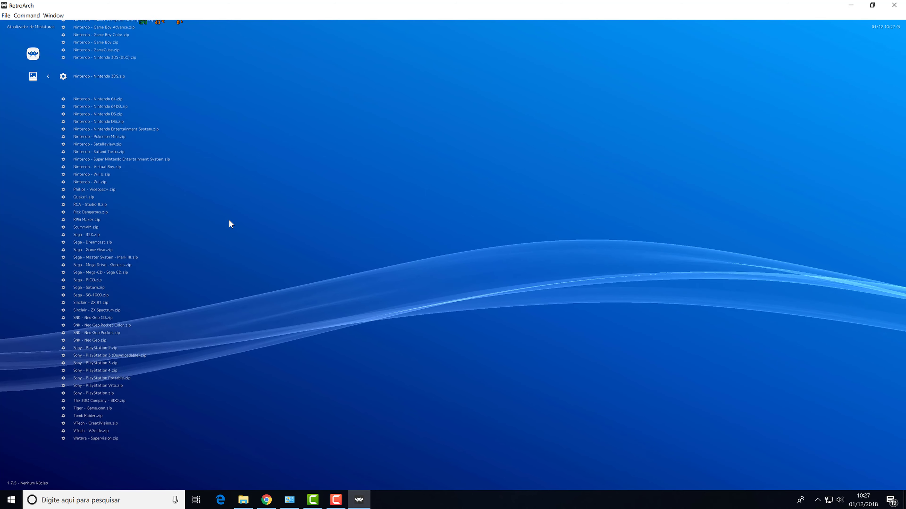
{"action": "key", "text": "Down"}
{"action": "key", "text": "Down"}
{"action": "key", "text": "Down"}
{"action": "key", "text": "Down"}
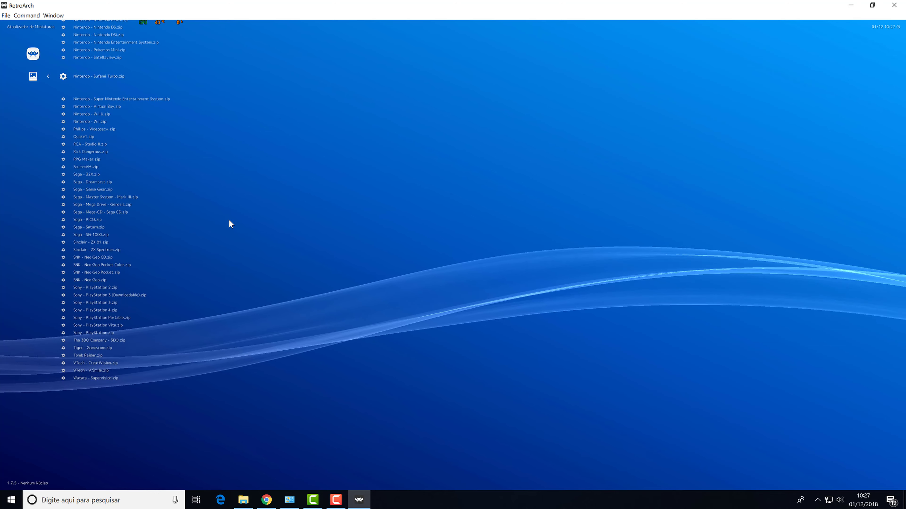
{"action": "key", "text": "Return"}
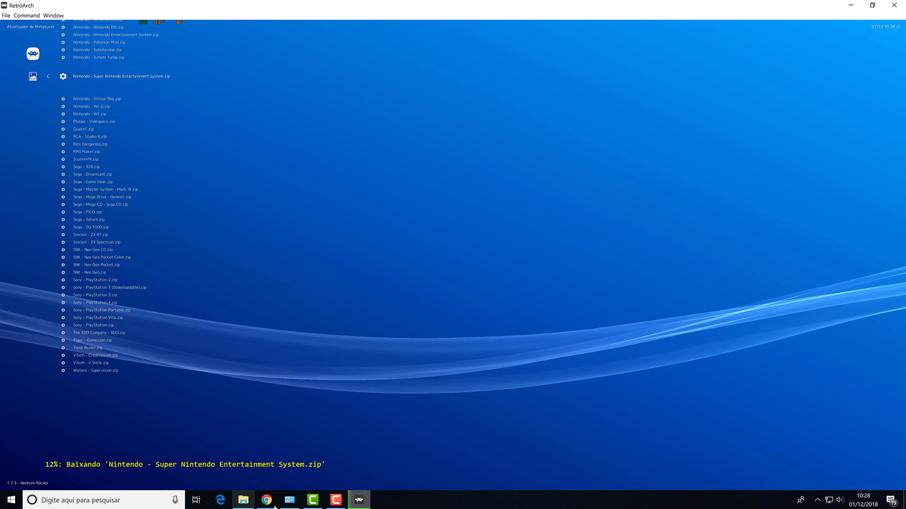
{"action": "left_click", "coordinate": [336, 500]}
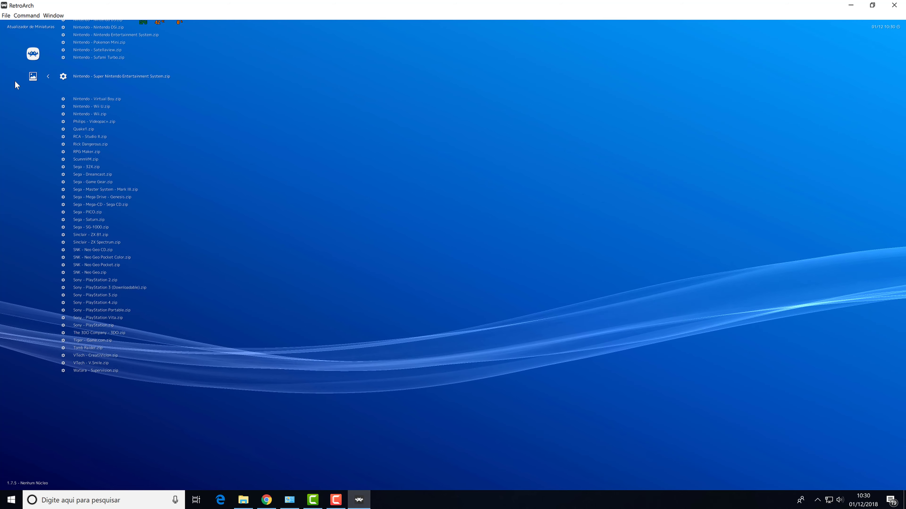
Step: Leave the thumbnail updater and reopen the Nintendo - Super Nintendo Entertainment System playlist
{"action": "scroll", "coordinate": [15, 81], "scroll_direction": "up", "scroll_amount": 16}
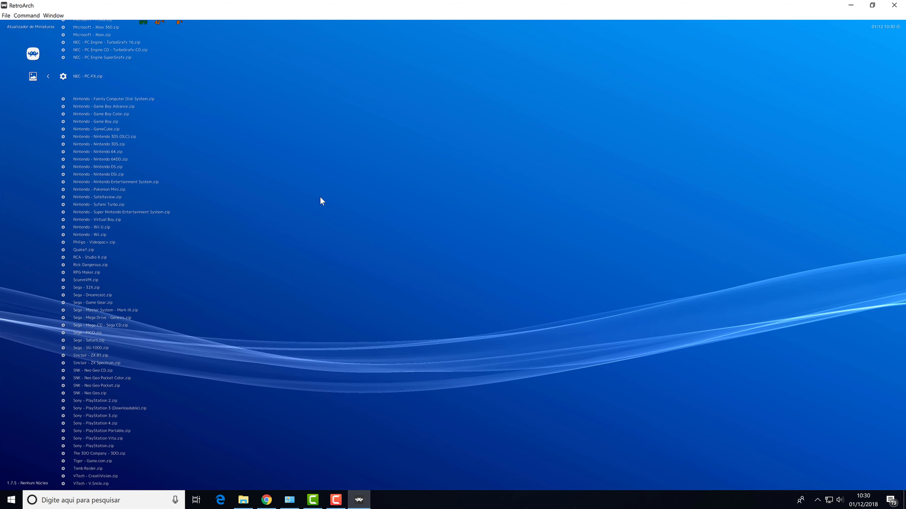
{"action": "right_click", "coordinate": [375, 192]}
{"action": "right_click", "coordinate": [383, 192]}
{"action": "key", "text": "Right"}
{"action": "key", "text": "Right"}
{"action": "key", "text": "Right"}
{"action": "key", "text": "Right"}
{"action": "key", "text": "Right"}
{"action": "key", "text": "Right"}
{"action": "key", "text": "Right"}
{"action": "key", "text": "Right"}
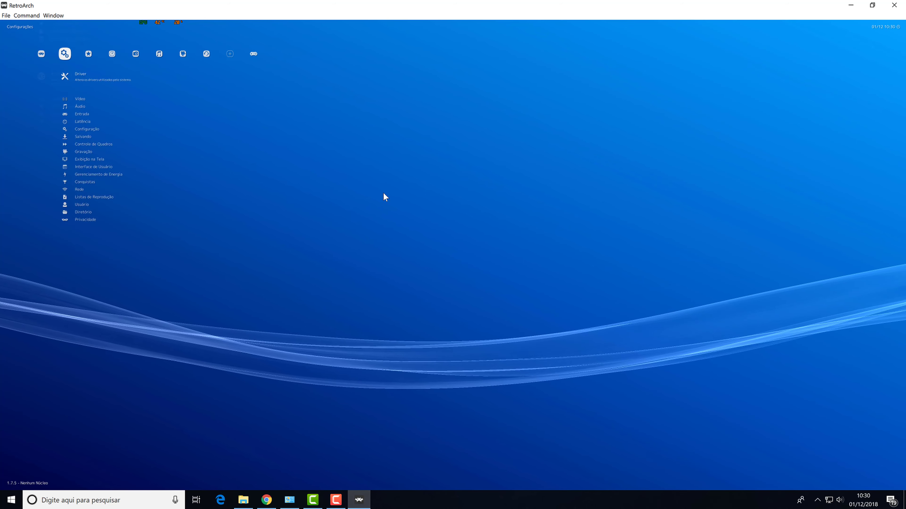
{"action": "key", "text": "Right"}
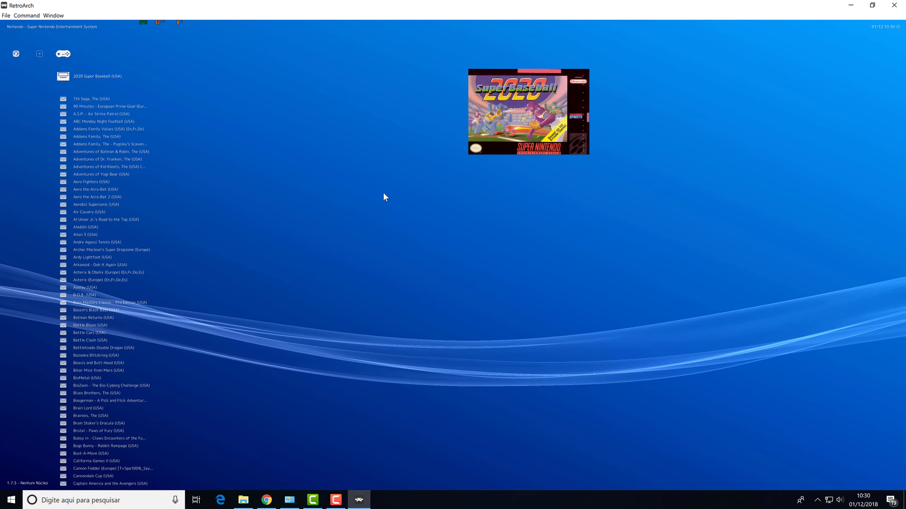
Step: Examine the box art of the first games in the Super Nintendo playlist
{"action": "key", "text": "Down"}
{"action": "key", "text": "Down"}
{"action": "key", "text": "Down"}
{"action": "key", "text": "Down"}
{"action": "key", "text": "Down"}
{"action": "key", "text": "Down"}
{"action": "key", "text": "Down"}
{"action": "key", "text": "Down"}
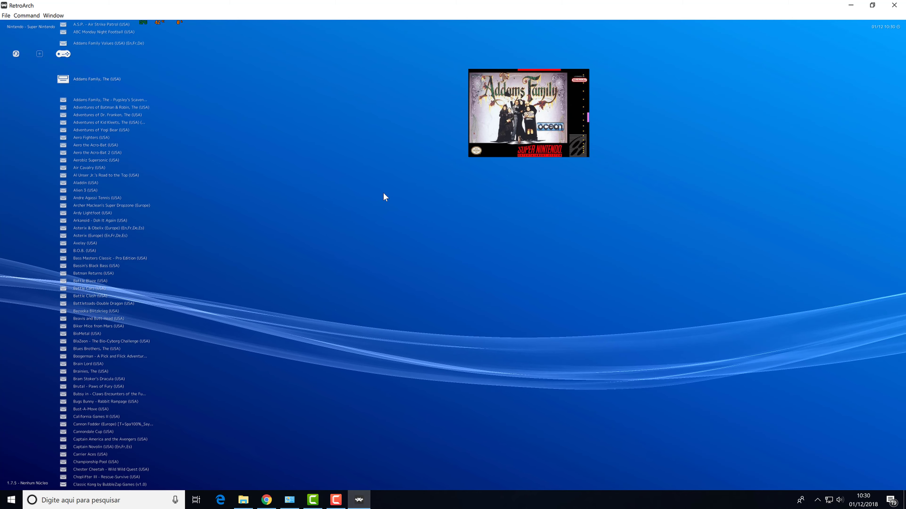
Step: Examine the box art of the Super Nintendo playlist games from Addams Family, The through Ardy Lightfoot
{"action": "key", "text": "Down"}
{"action": "key", "text": "Down"}
{"action": "key", "text": "Down"}
{"action": "key", "text": "Down"}
{"action": "key", "text": "Down"}
{"action": "key", "text": "Down"}
{"action": "key", "text": "Down"}
{"action": "key", "text": "Down"}
{"action": "key", "text": "Down"}
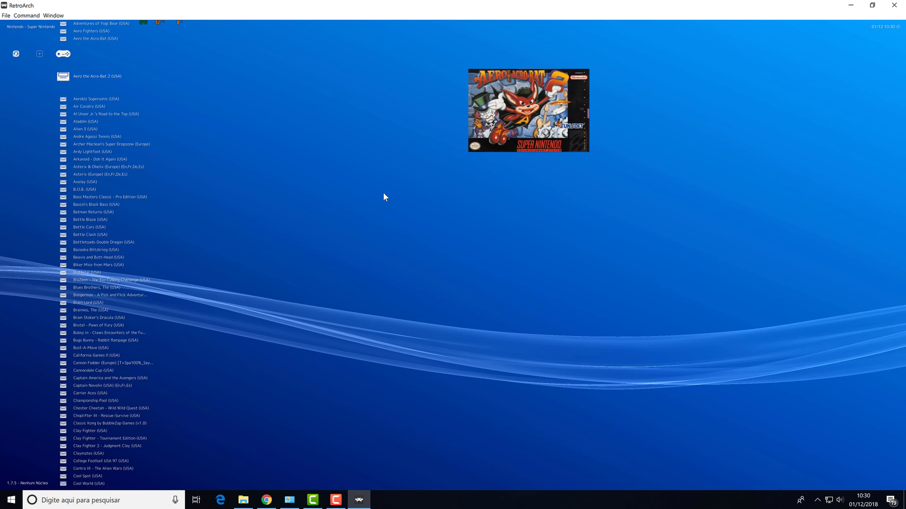
{"action": "key", "text": "Down"}
{"action": "key", "text": "Down"}
{"action": "key", "text": "Down"}
{"action": "key", "text": "Down"}
{"action": "key", "text": "Down"}
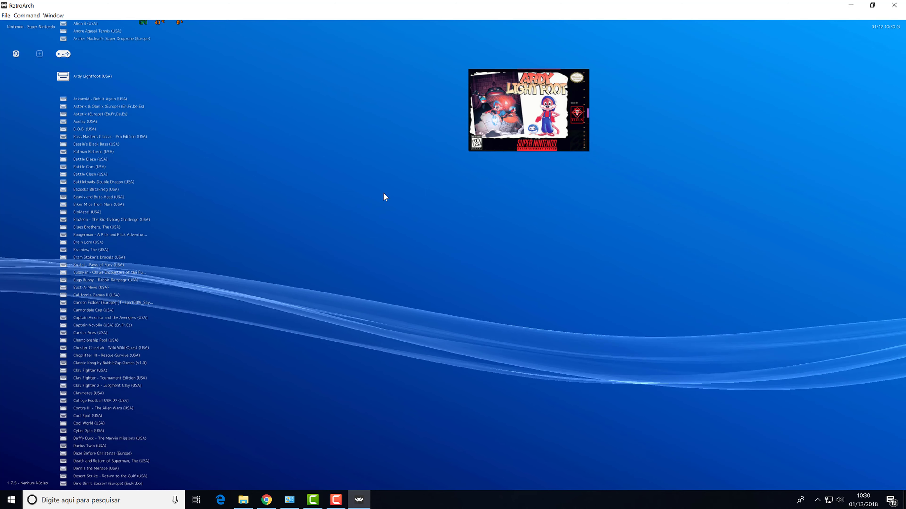
Step: Go back to Configurações and inspect the Driver settings, including Driver de Joypad
{"action": "key", "text": "Left"}
{"action": "key", "text": "Left"}
{"action": "key", "text": "Left"}
{"action": "key", "text": "Left"}
{"action": "key", "text": "Left"}
{"action": "key", "text": "Left"}
{"action": "key", "text": "Left"}
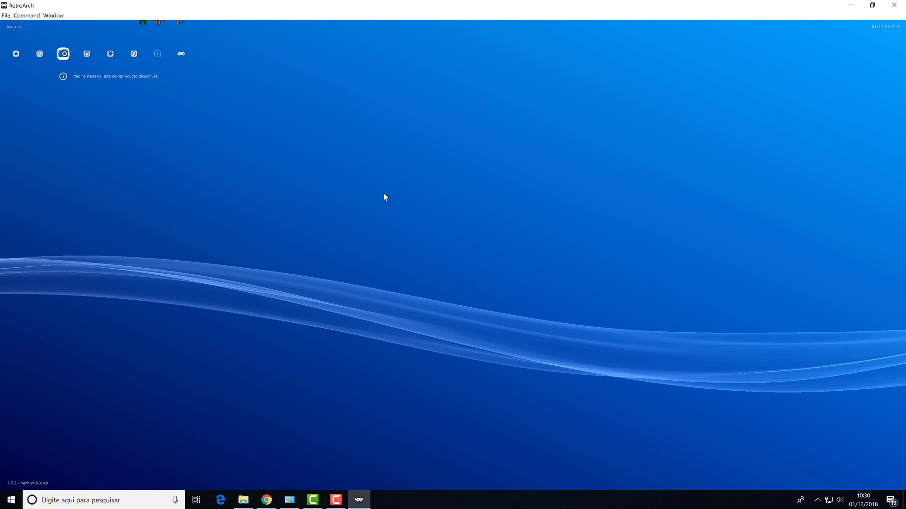
{"action": "key", "text": "Left"}
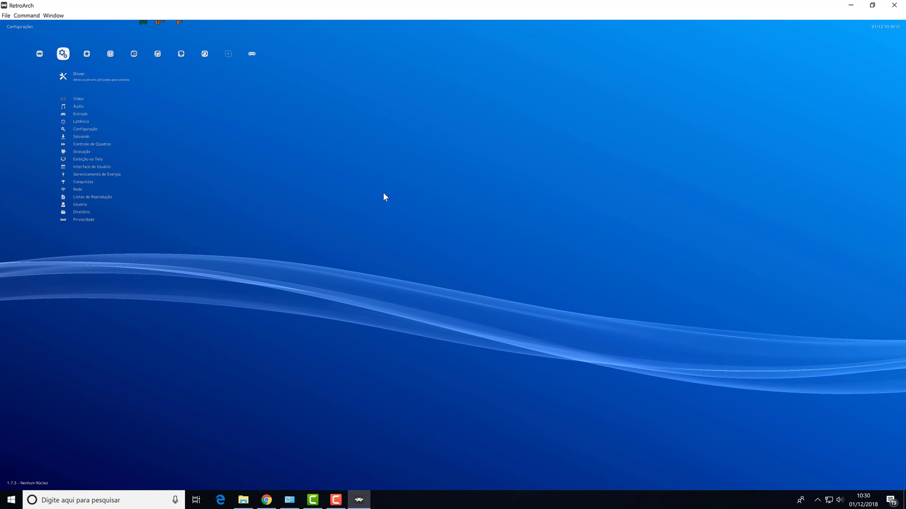
{"action": "key", "text": "Left"}
{"action": "key", "text": "Right"}
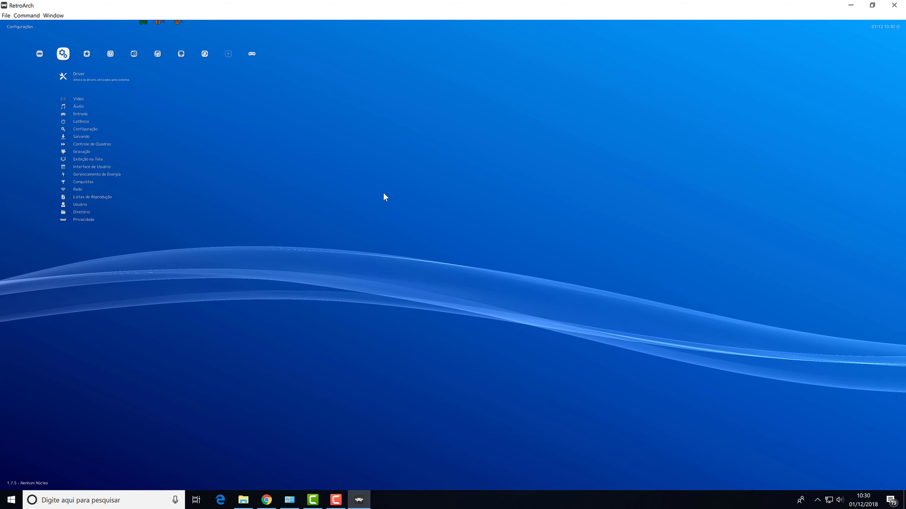
{"action": "key", "text": "Return"}
{"action": "key", "text": "Down"}
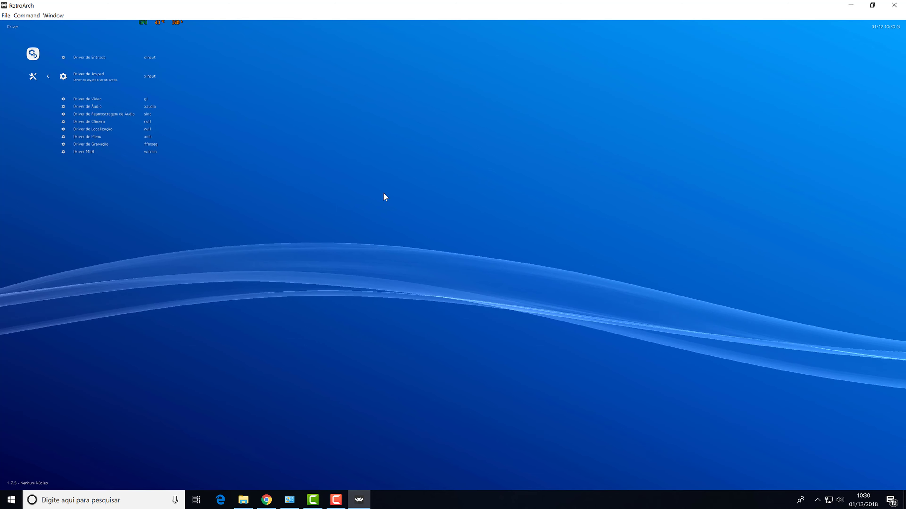
{"action": "key", "text": "Up"}
{"action": "key", "text": "BackSpace"}
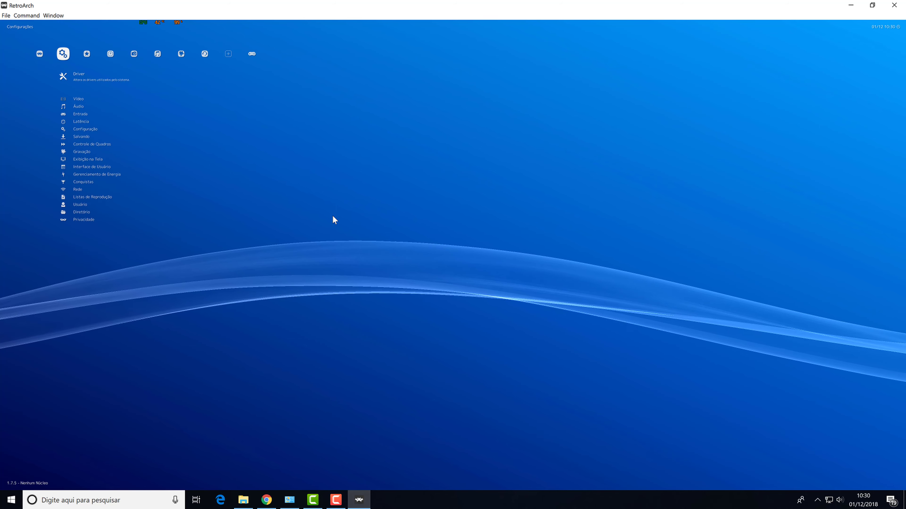
Step: Open the Vídeo settings and go to the Iniciar em Modo de Tela Cheia option
{"action": "key", "text": "Down"}
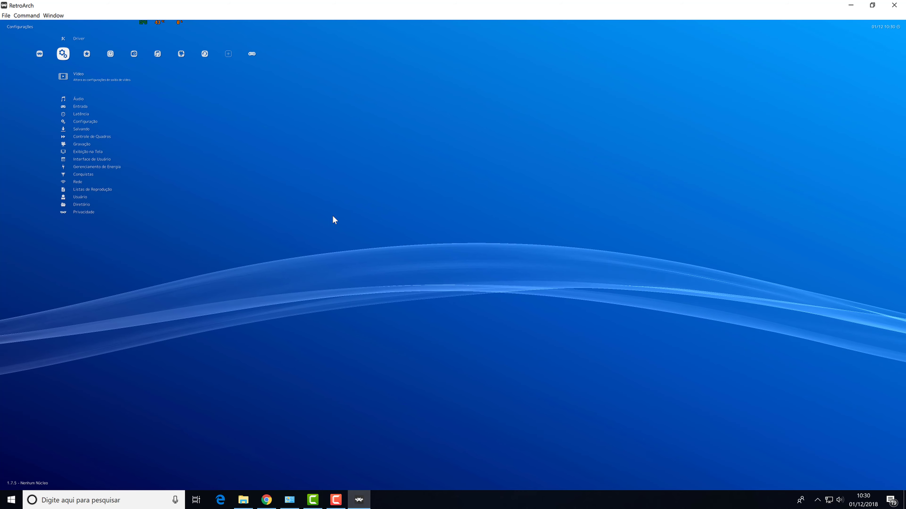
{"action": "key", "text": "Return"}
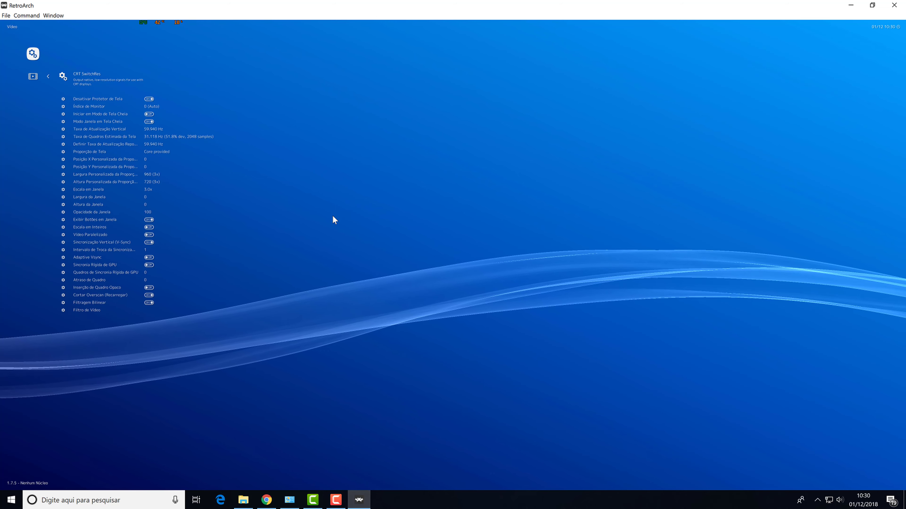
{"action": "key", "text": "Down"}
{"action": "key", "text": "Down"}
{"action": "key", "text": "Down"}
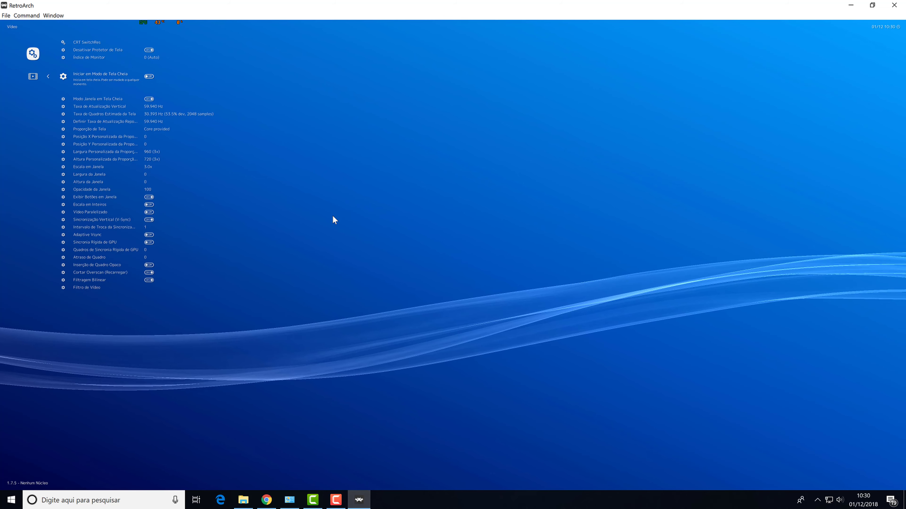
Step: Switch away to the browser, minimize it, and maximize the RetroArch window
{"action": "key", "text": "alt+Tab"}
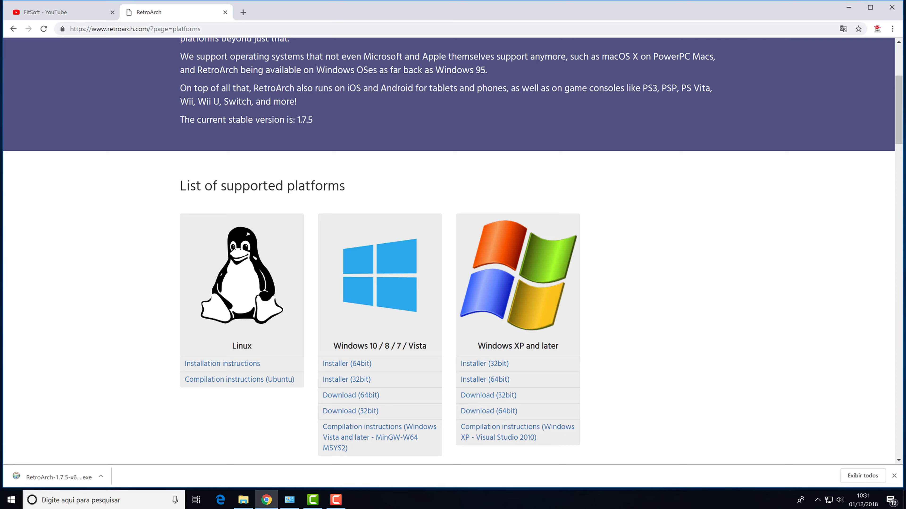
{"action": "left_click", "coordinate": [851, 7]}
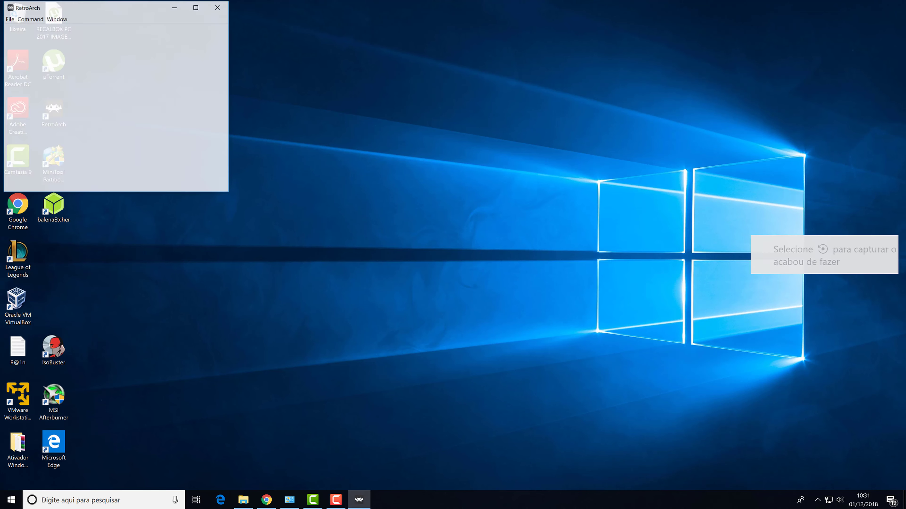
{"action": "left_click", "coordinate": [202, 8]}
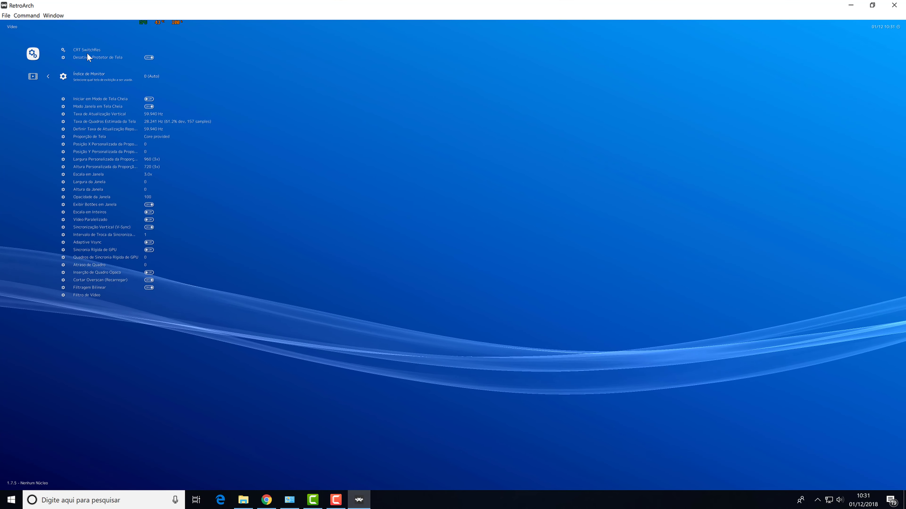
Step: Leave the Vídeo settings and return to the Nintendo - Super Nintendo Entertainment System playlist
{"action": "right_click", "coordinate": [308, 168]}
{"action": "key", "text": "Right"}
{"action": "key", "text": "Right"}
{"action": "key", "text": "Right"}
{"action": "key", "text": "Right"}
{"action": "key", "text": "Right"}
{"action": "key", "text": "Right"}
{"action": "key", "text": "Right"}
{"action": "key", "text": "Right"}
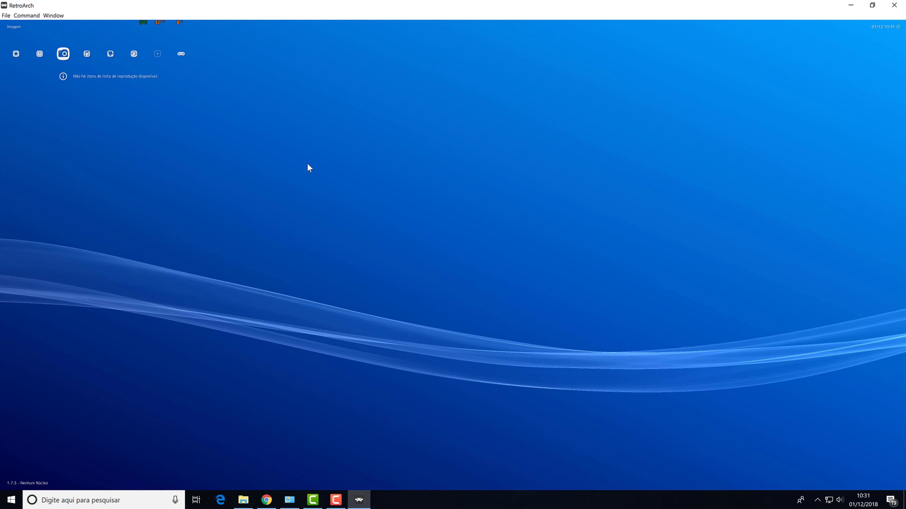
Step: Browse the games and their cover art in the Super Nintendo playlist, moving down the list to Super Ghouls'n Ghosts (Europe)
{"action": "key", "text": "Down"}
{"action": "key", "text": "Down"}
{"action": "key", "text": "Down"}
{"action": "key", "text": "Down"}
{"action": "key", "text": "Down"}
{"action": "key", "text": "Down"}
{"action": "key", "text": "Down"}
{"action": "key", "text": "Down"}
{"action": "key", "text": "Down"}
{"action": "key", "text": "Down"}
{"action": "key", "text": "Down"}
{"action": "key", "text": "Down"}
{"action": "key", "text": "Down"}
{"action": "key", "text": "Down"}
{"action": "key", "text": "Down"}
{"action": "key", "text": "Down"}
{"action": "key", "text": "Down"}
{"action": "key", "text": "Down"}
{"action": "key", "text": "Down"}
{"action": "key", "text": "Down"}
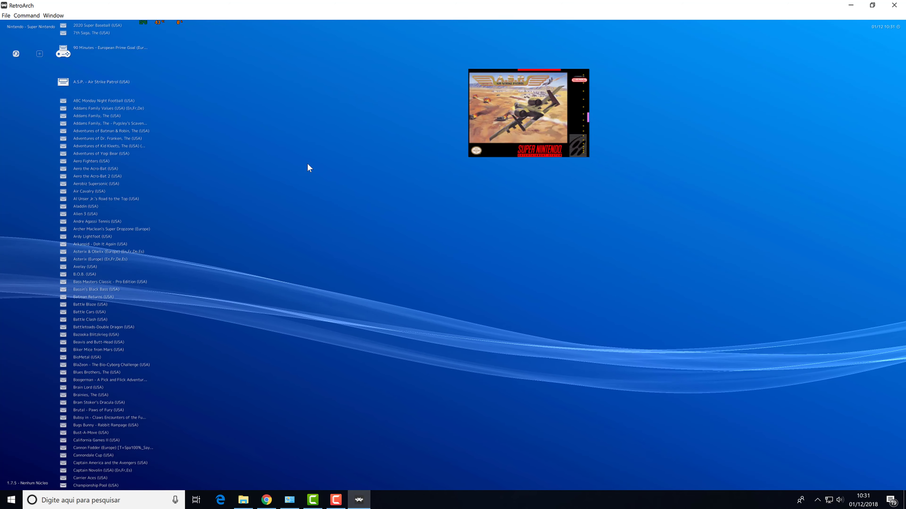
{"action": "key", "text": "Down"}
{"action": "key", "text": "Down"}
{"action": "key", "text": "Down"}
{"action": "key", "text": "Down"}
{"action": "key", "text": "Down"}
{"action": "key", "text": "Down"}
{"action": "key", "text": "Down"}
{"action": "key", "text": "Down"}
{"action": "key", "text": "Down"}
{"action": "key", "text": "Down"}
{"action": "key", "text": "Down"}
{"action": "key", "text": "Down"}
{"action": "key", "text": "Down"}
{"action": "key", "text": "Down"}
{"action": "key", "text": "Down"}
{"action": "key", "text": "Down"}
{"action": "key", "text": "Down"}
{"action": "key", "text": "Down"}
{"action": "key", "text": "Down"}
{"action": "key", "text": "Down"}
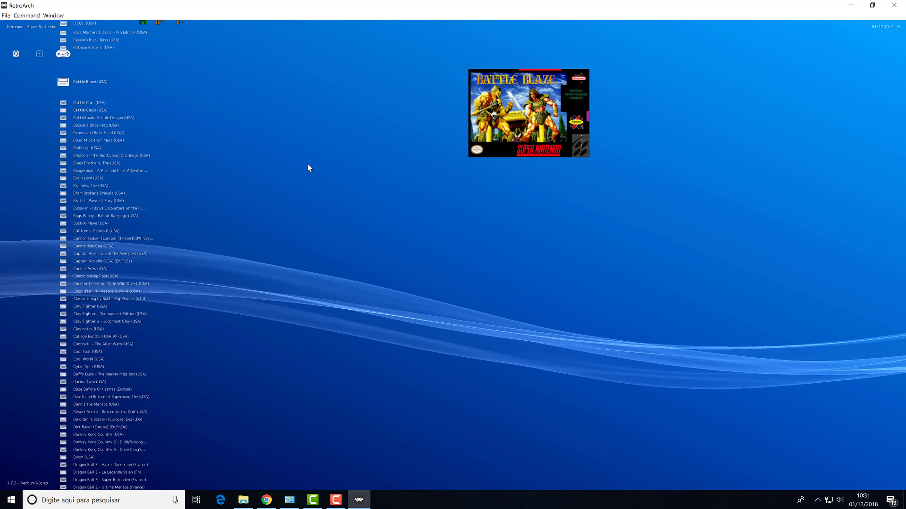
{"action": "key", "text": "Down"}
{"action": "key", "text": "Down"}
{"action": "key", "text": "Down"}
{"action": "key", "text": "Down"}
{"action": "key", "text": "Down"}
{"action": "key", "text": "Down"}
{"action": "key", "text": "Down"}
{"action": "key", "text": "Down"}
{"action": "key", "text": "Down"}
{"action": "key", "text": "Down"}
{"action": "key", "text": "Down"}
{"action": "key", "text": "Down"}
{"action": "key", "text": "Down"}
{"action": "key", "text": "Down"}
{"action": "key", "text": "Down"}
{"action": "key", "text": "Down"}
{"action": "key", "text": "Down"}
{"action": "key", "text": "Down"}
{"action": "key", "text": "Down"}
{"action": "key", "text": "Down"}
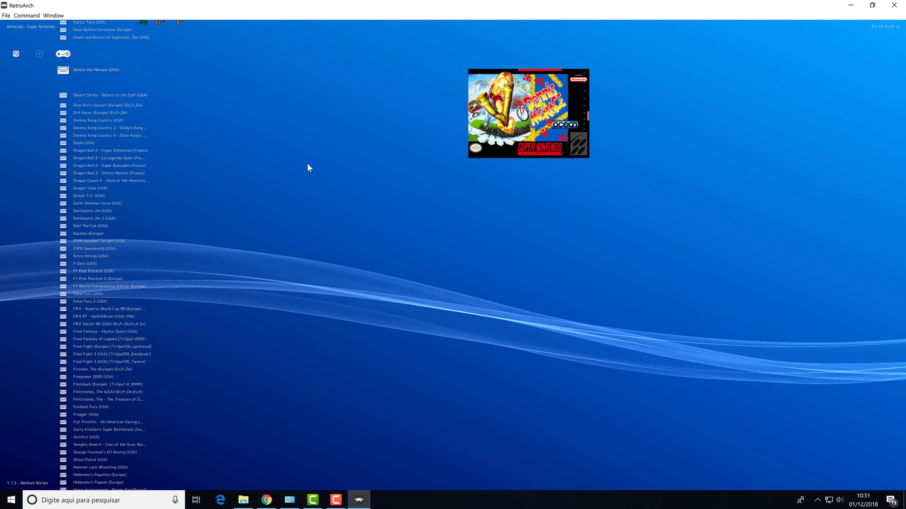
{"action": "key", "text": "Down"}
{"action": "key", "text": "Down"}
{"action": "key", "text": "Down"}
{"action": "key", "text": "Down"}
{"action": "key", "text": "Down"}
{"action": "key", "text": "Down"}
{"action": "key", "text": "Down"}
{"action": "key", "text": "Down"}
{"action": "key", "text": "Down"}
{"action": "key", "text": "Down"}
{"action": "key", "text": "Down"}
{"action": "key", "text": "Down"}
{"action": "key", "text": "Down"}
{"action": "key", "text": "Down"}
{"action": "key", "text": "Down"}
{"action": "key", "text": "Down"}
{"action": "key", "text": "Down"}
{"action": "key", "text": "Down"}
{"action": "key", "text": "Down"}
{"action": "key", "text": "Down"}
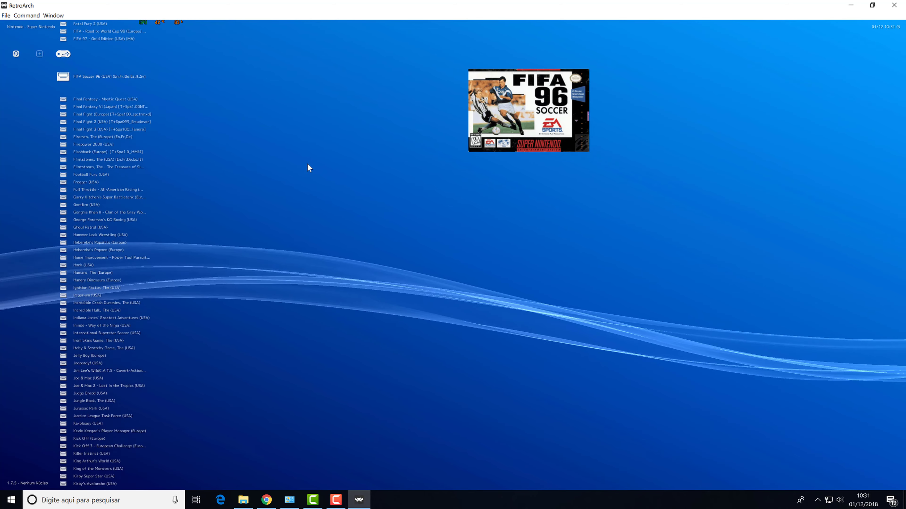
{"action": "key", "text": "Down"}
{"action": "key", "text": "Down"}
{"action": "key", "text": "Down"}
{"action": "key", "text": "Down"}
{"action": "key", "text": "Down"}
{"action": "key", "text": "Down"}
{"action": "key", "text": "Down"}
{"action": "key", "text": "Down"}
{"action": "key", "text": "Down"}
{"action": "key", "text": "Down"}
{"action": "key", "text": "Down"}
{"action": "key", "text": "Down"}
{"action": "key", "text": "Down"}
{"action": "key", "text": "Down"}
{"action": "key", "text": "Down"}
{"action": "key", "text": "Down"}
{"action": "key", "text": "Down"}
{"action": "key", "text": "Down"}
{"action": "key", "text": "Down"}
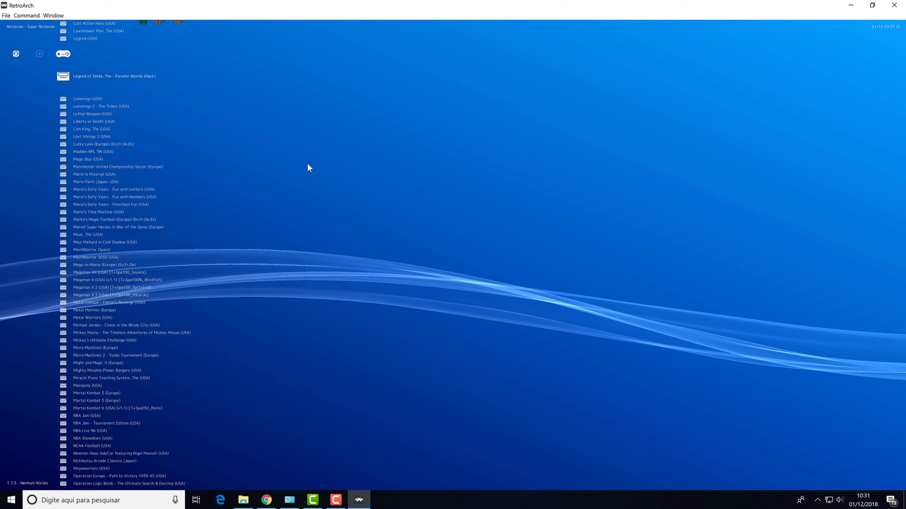
{"action": "key", "text": "Down"}
{"action": "key", "text": "Down"}
{"action": "key", "text": "Down"}
{"action": "key", "text": "Down"}
{"action": "key", "text": "Down"}
{"action": "key", "text": "Down"}
{"action": "key", "text": "Down"}
{"action": "key", "text": "Down"}
{"action": "key", "text": "Down"}
{"action": "key", "text": "Down"}
{"action": "key", "text": "Down"}
{"action": "key", "text": "Down"}
{"action": "key", "text": "Down"}
{"action": "key", "text": "Down"}
{"action": "key", "text": "Down"}
{"action": "key", "text": "Down"}
{"action": "key", "text": "Down"}
{"action": "key", "text": "Down"}
{"action": "key", "text": "Down"}
{"action": "key", "text": "Down"}
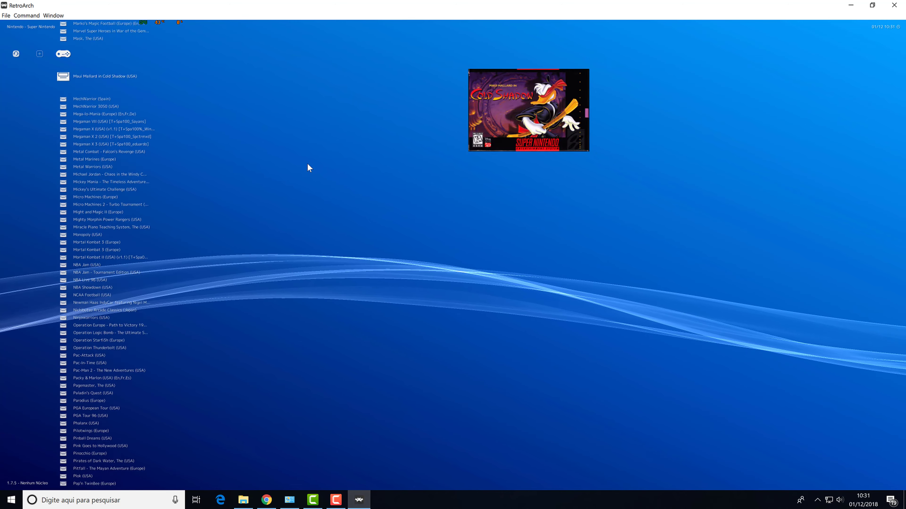
{"action": "key", "text": "Down"}
{"action": "key", "text": "Down"}
{"action": "key", "text": "Down"}
{"action": "key", "text": "Down"}
{"action": "key", "text": "Down"}
{"action": "key", "text": "Down"}
{"action": "key", "text": "Down"}
{"action": "key", "text": "Down"}
{"action": "key", "text": "Down"}
{"action": "key", "text": "Down"}
{"action": "key", "text": "Down"}
{"action": "key", "text": "Down"}
{"action": "key", "text": "Down"}
{"action": "key", "text": "Down"}
{"action": "key", "text": "Down"}
{"action": "key", "text": "Down"}
{"action": "key", "text": "Down"}
{"action": "key", "text": "Down"}
{"action": "key", "text": "Down"}
{"action": "key", "text": "Down"}
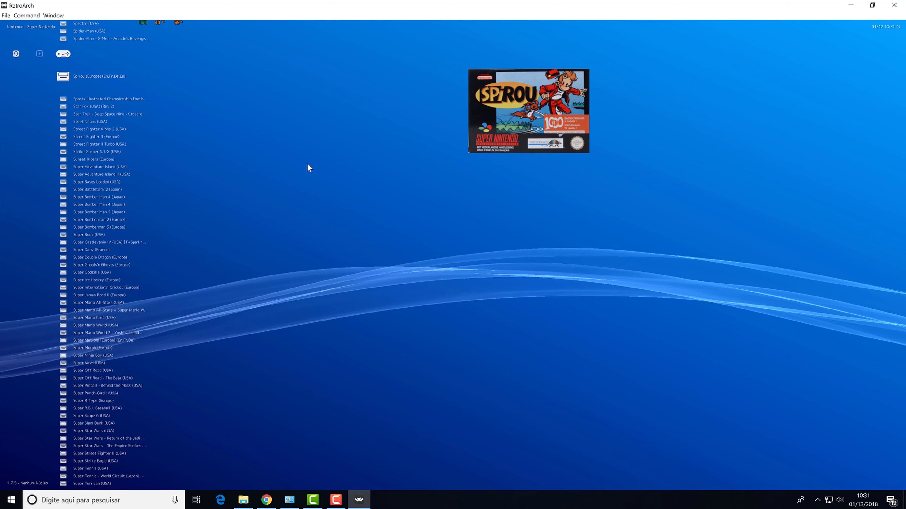
{"action": "key", "text": "Down"}
{"action": "key", "text": "Down"}
{"action": "key", "text": "Down"}
{"action": "key", "text": "Down"}
{"action": "key", "text": "Down"}
{"action": "key", "text": "Down"}
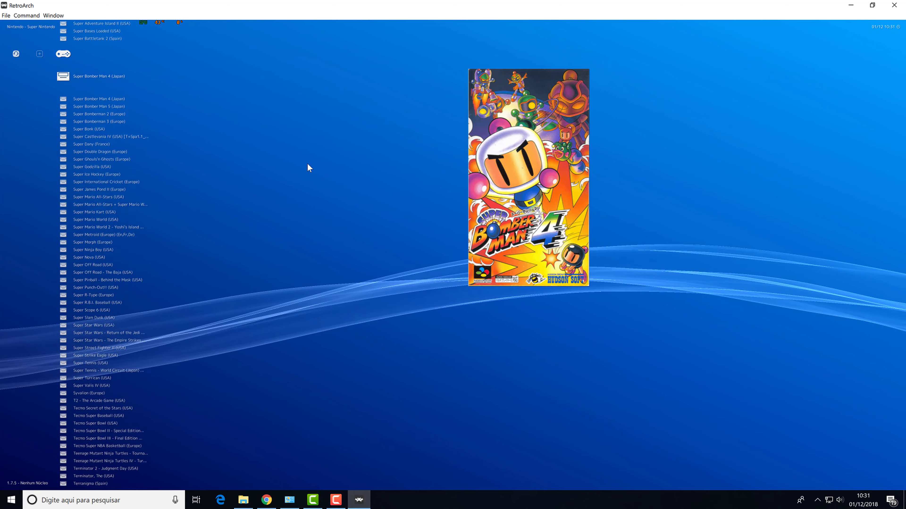
{"action": "key", "text": "Down"}
{"action": "key", "text": "Down"}
{"action": "key", "text": "Down"}
{"action": "key", "text": "Down"}
{"action": "key", "text": "Down"}
{"action": "key", "text": "Down"}
{"action": "key", "text": "Down"}
{"action": "key", "text": "Down"}
{"action": "key", "text": "Down"}
{"action": "key", "text": "Down"}
{"action": "key", "text": "Down"}
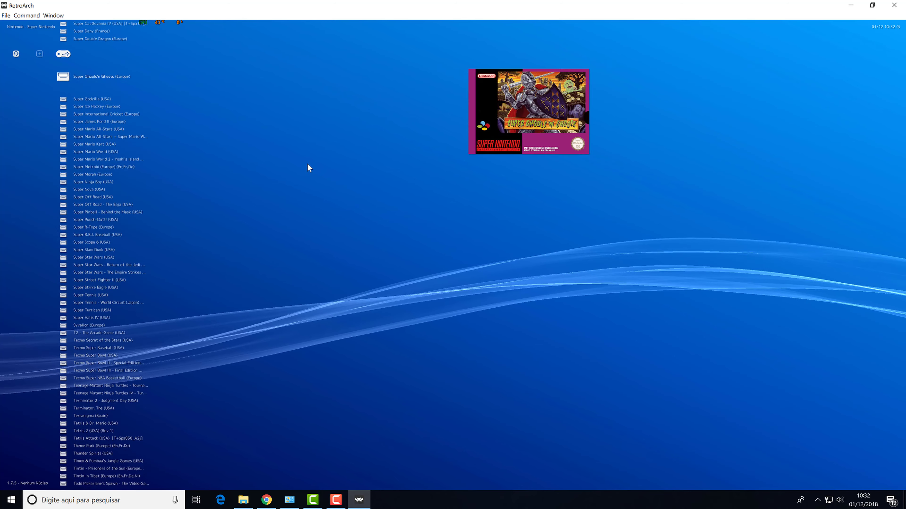
Step: Open the Super Mario World (USA) entry in the Super Nintendo playlist
{"action": "key", "text": "Down"}
{"action": "key", "text": "Down"}
{"action": "key", "text": "Down"}
{"action": "key", "text": "Down"}
{"action": "key", "text": "Down"}
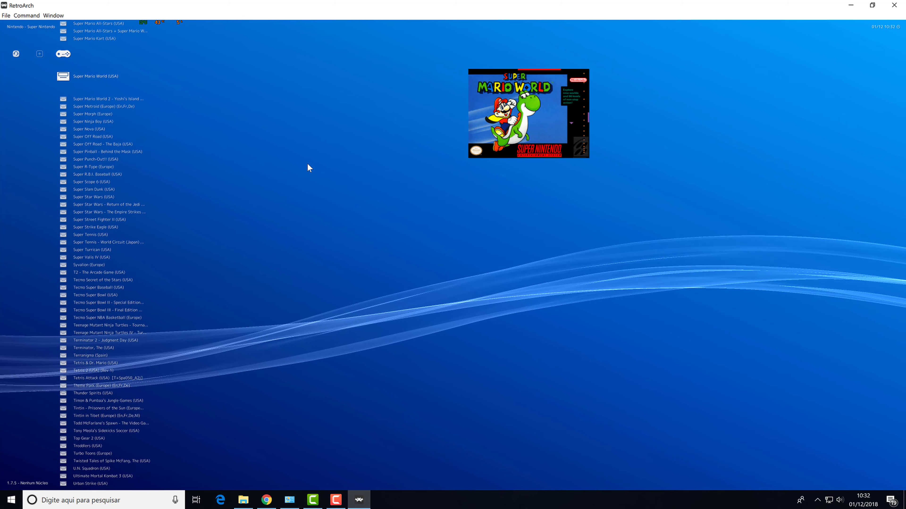
{"action": "key", "text": "Return"}
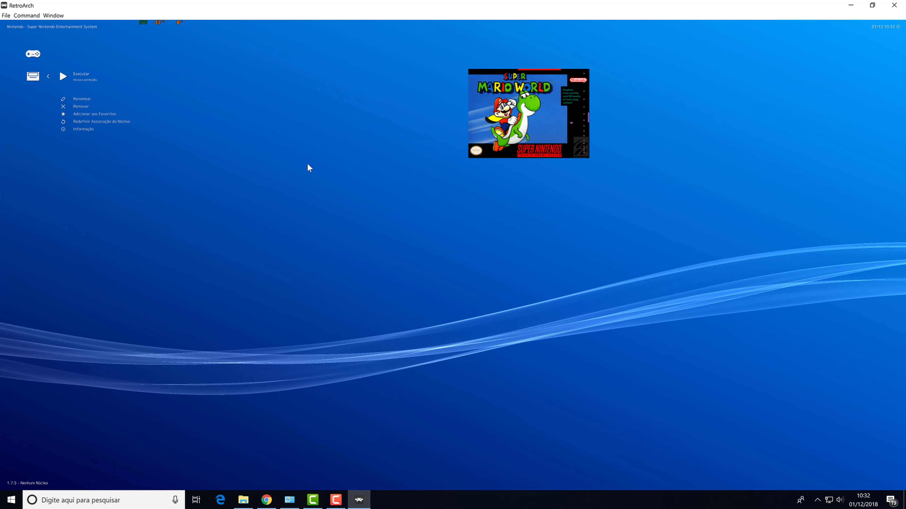
Step: Review the game's options, from Executar and its core choice down to Redefinir Associação do Núcleo
{"action": "key", "text": "Down"}
{"action": "key", "text": "Down"}
{"action": "key", "text": "Up"}
{"action": "key", "text": "Up"}
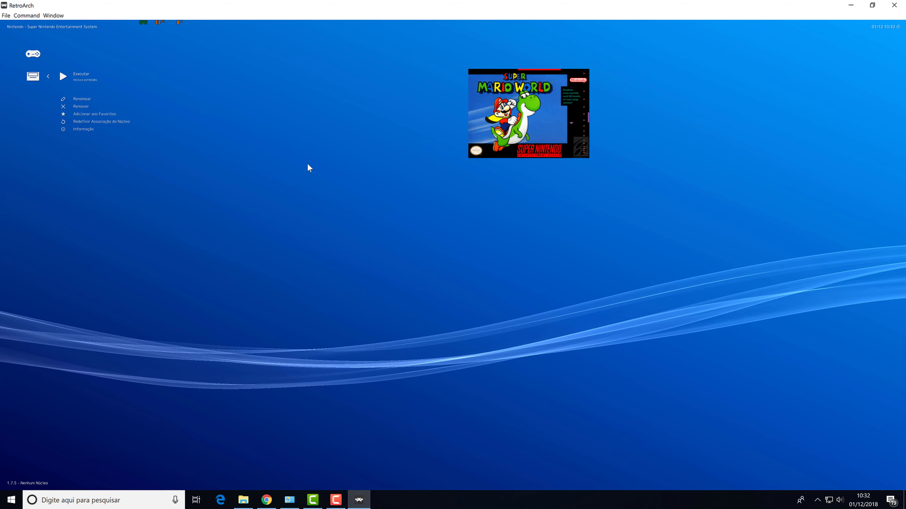
{"action": "key", "text": "Return"}
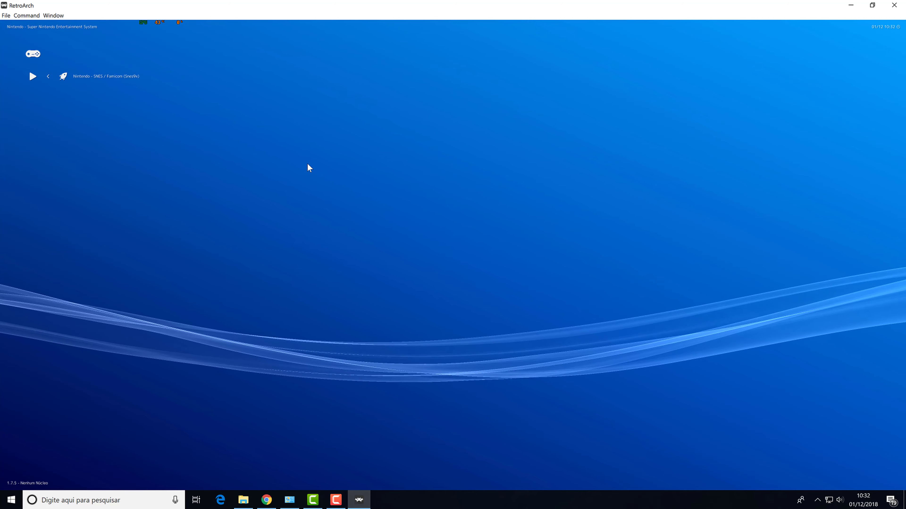
{"action": "key", "text": "BackSpace"}
{"action": "key", "text": "Down"}
{"action": "key", "text": "Down"}
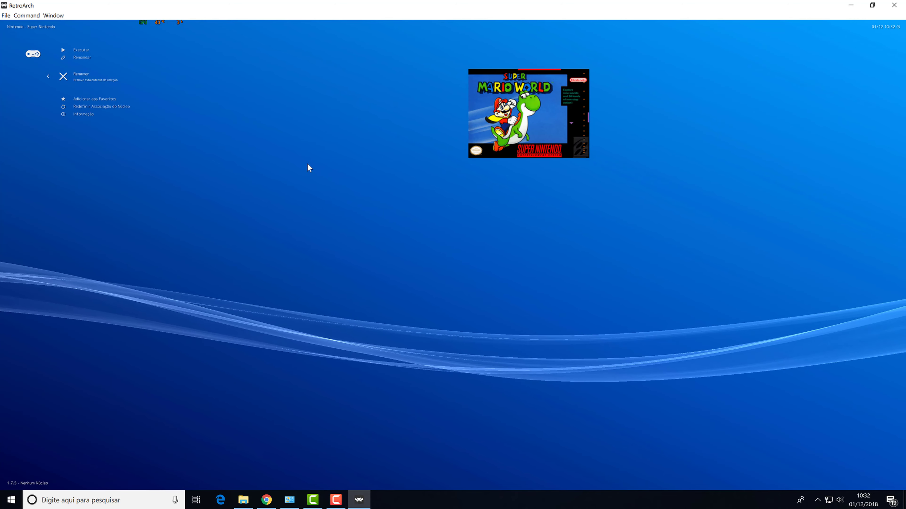
{"action": "key", "text": "Up"}
{"action": "key", "text": "Up"}
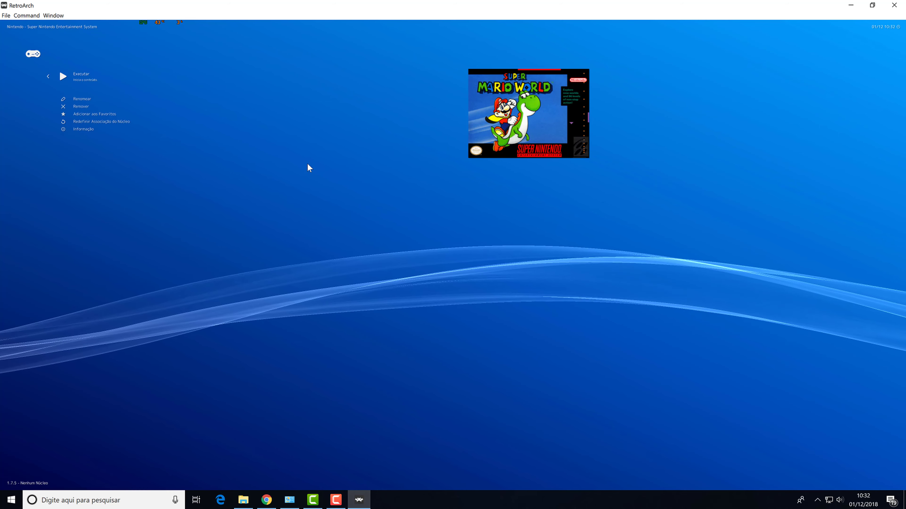
{"action": "key", "text": "Down"}
{"action": "key", "text": "Down"}
{"action": "key", "text": "Down"}
{"action": "key", "text": "Down"}
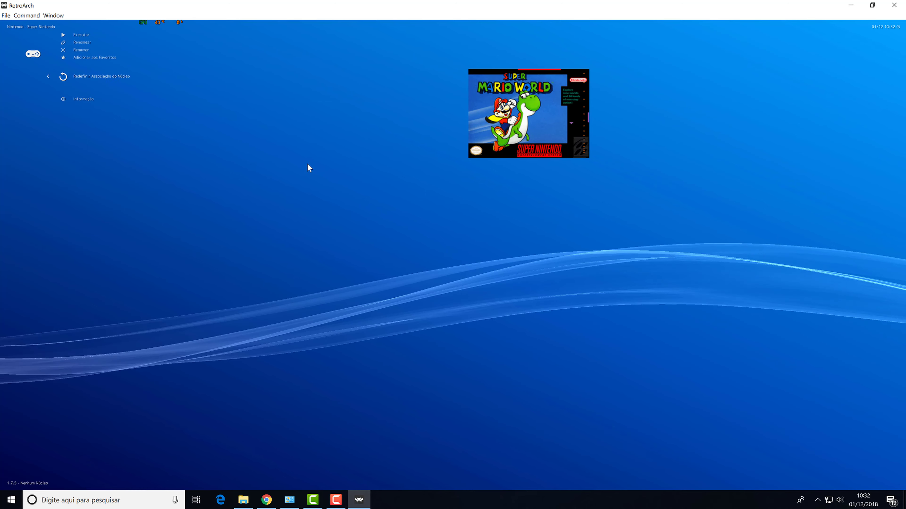
Step: Run Super Mario World (USA) with Executar and maximize the game window
{"action": "key", "text": "Up"}
{"action": "key", "text": "Up"}
{"action": "key", "text": "Up"}
{"action": "key", "text": "Up"}
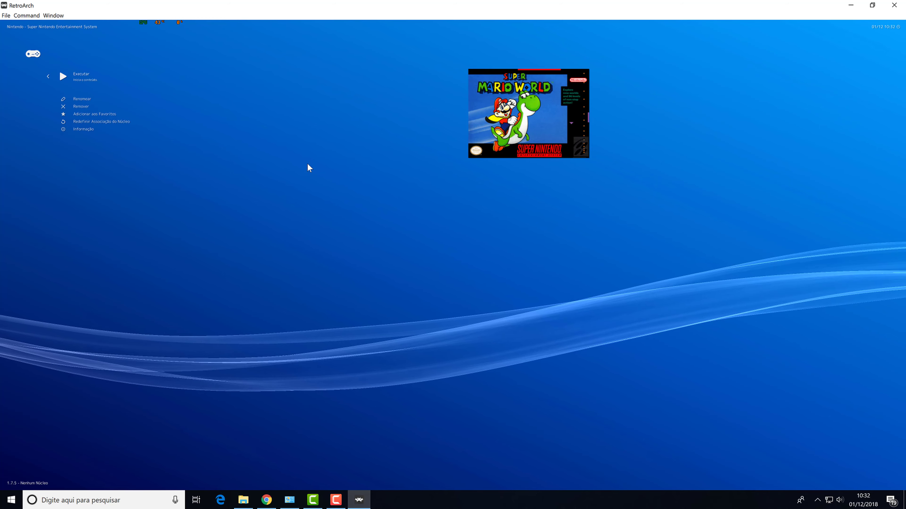
{"action": "key", "text": "Return"}
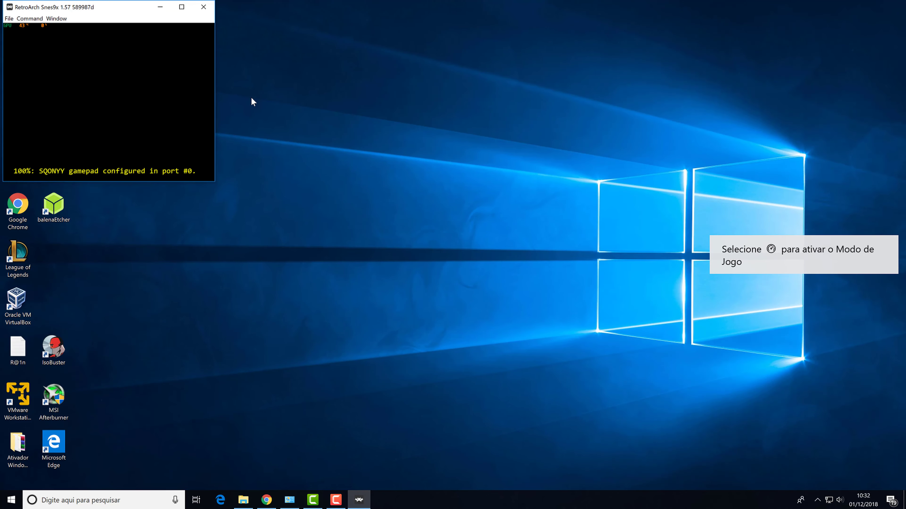
{"action": "left_click", "coordinate": [184, 8]}
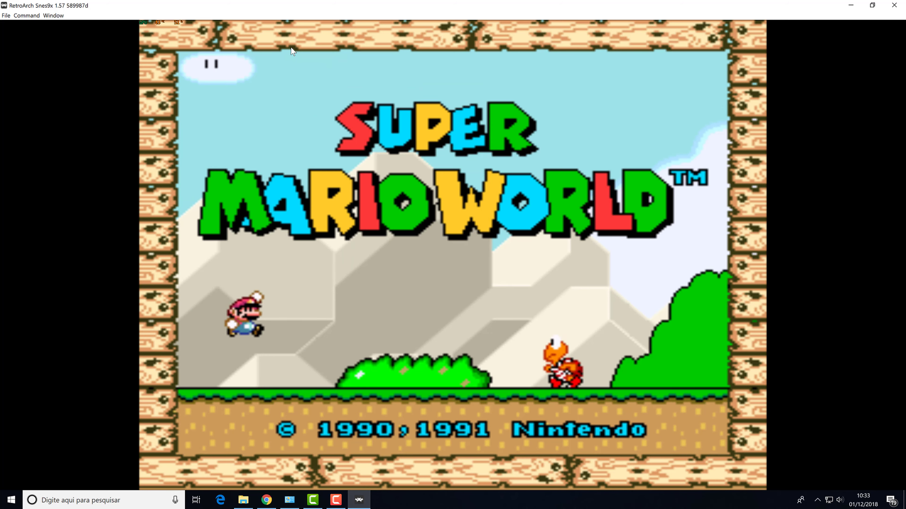
Step: Start a one-player Super Mario World game in the empty Mario A slot
{"action": "key", "text": "Return"}
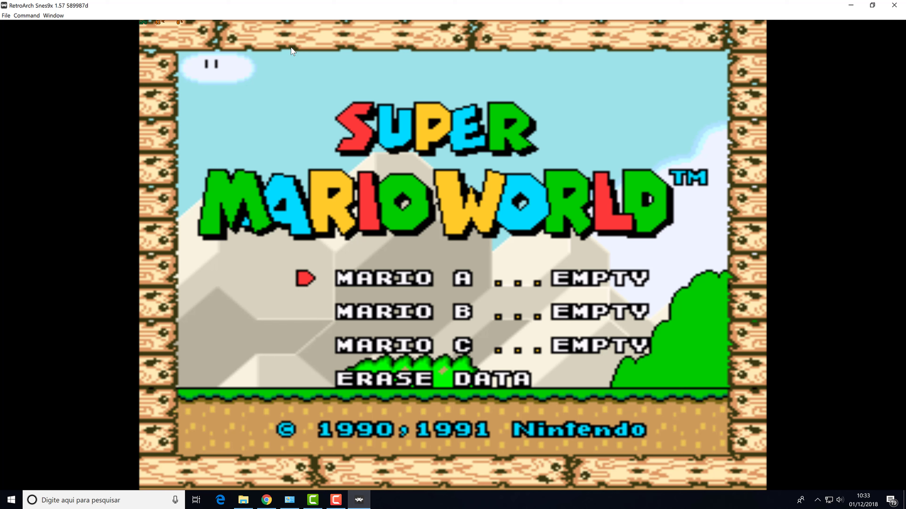
{"action": "key", "text": "Return"}
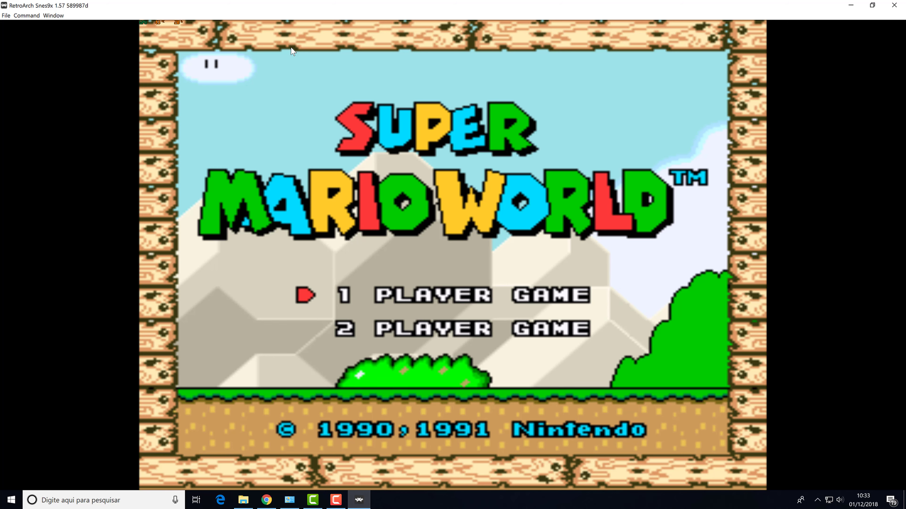
{"action": "key", "text": "Return"}
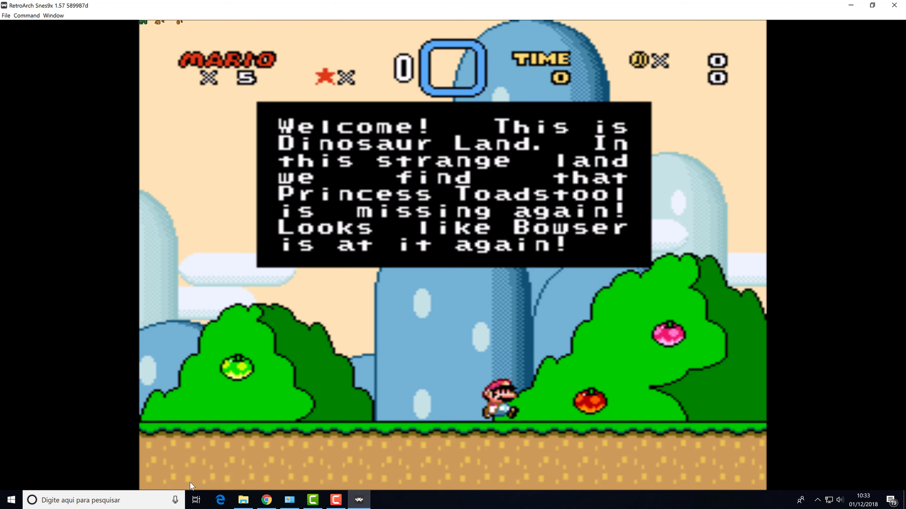
Step: Quit the running game and relaunch RetroArch from the desktop in a maximized window
{"action": "key", "text": "Escape"}
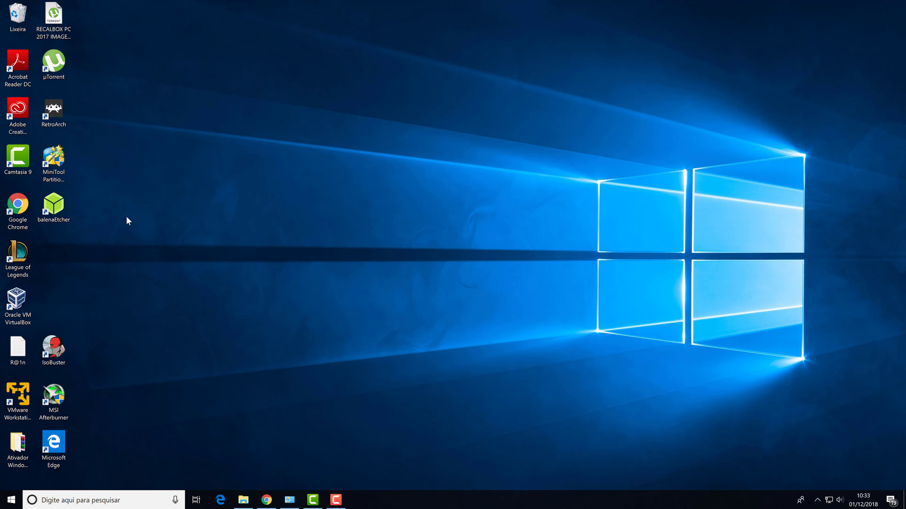
{"action": "double_click", "coordinate": [54, 109]}
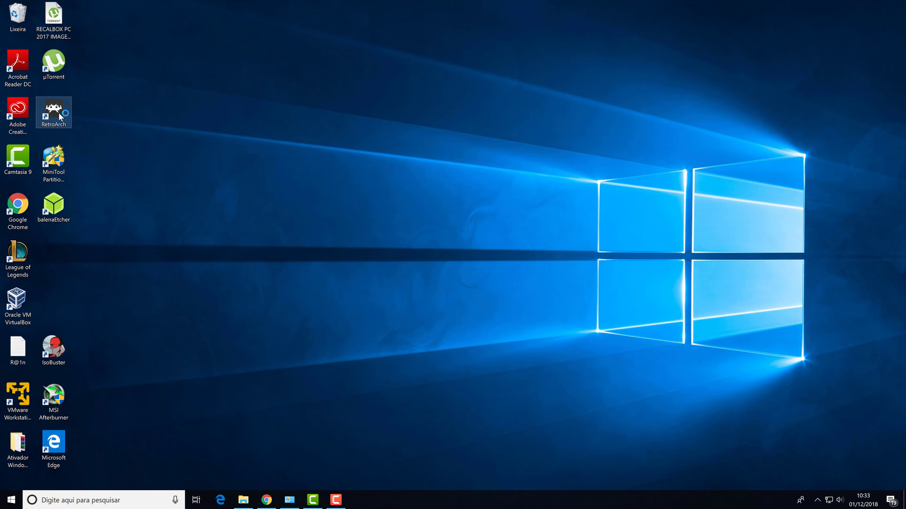
{"action": "left_click", "coordinate": [272, 76]}
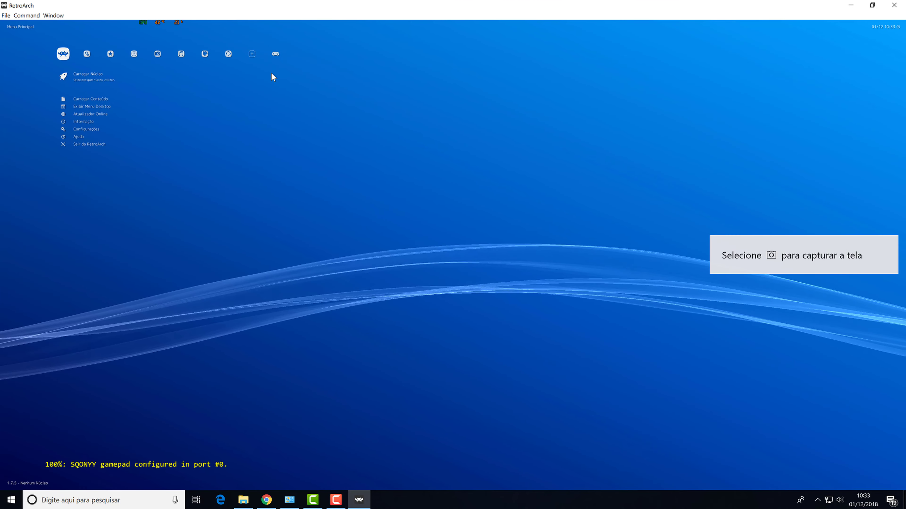
Step: Look at the Configurações and Favoritos sections, ending on Favoritos
{"action": "key", "text": "Right"}
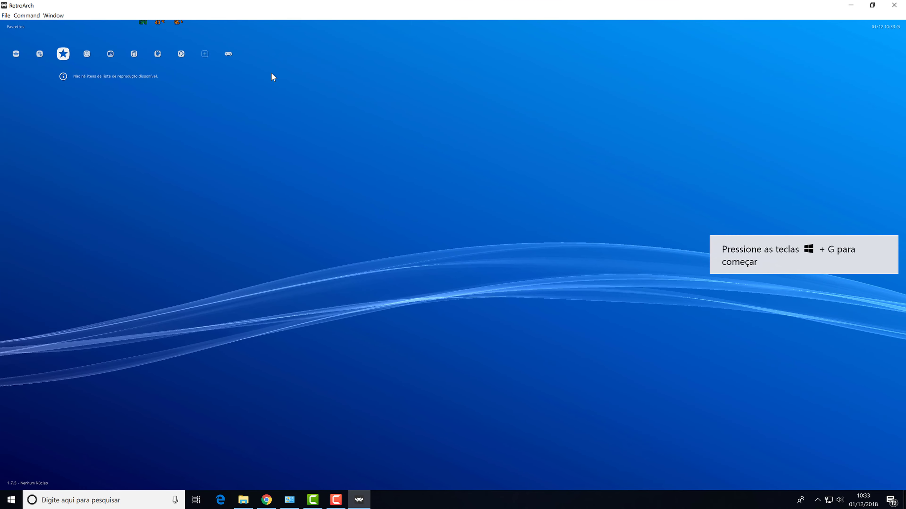
{"action": "key", "text": "Down"}
{"action": "key", "text": "Down"}
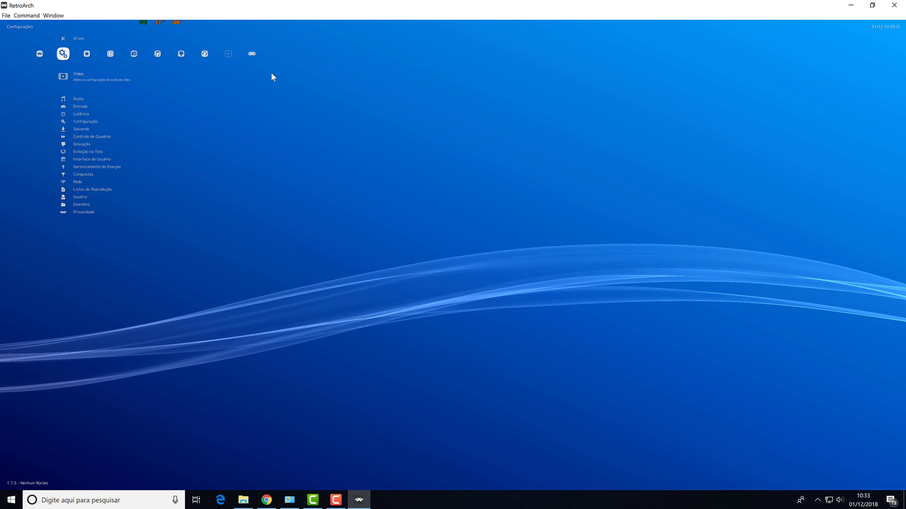
{"action": "key", "text": "Right"}
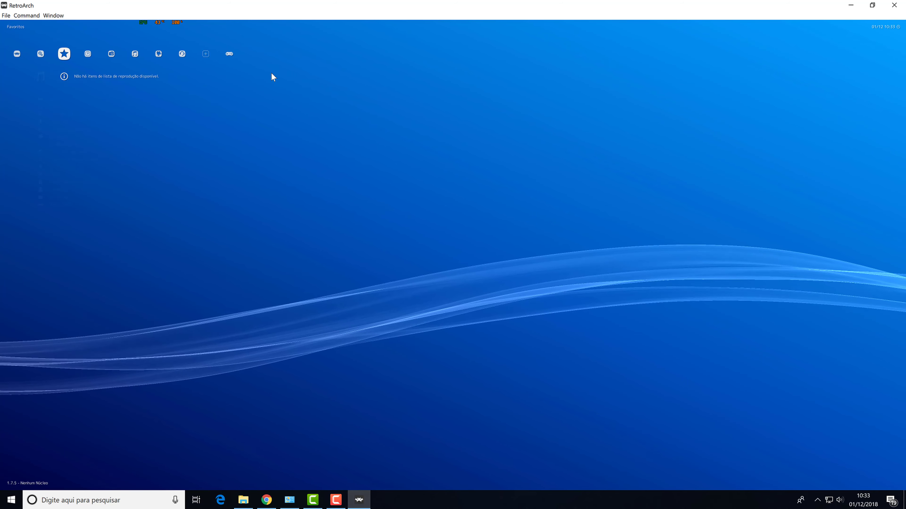
{"action": "key", "text": "Left"}
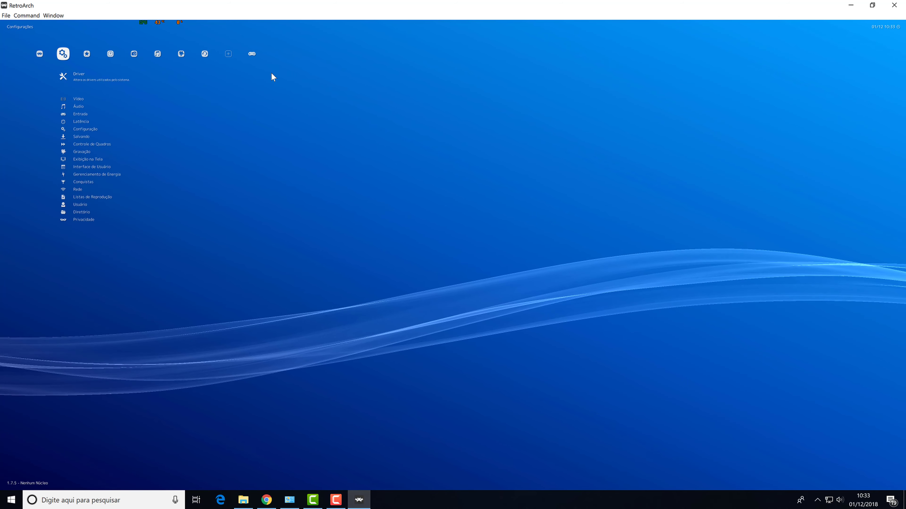
{"action": "key", "text": "Right"}
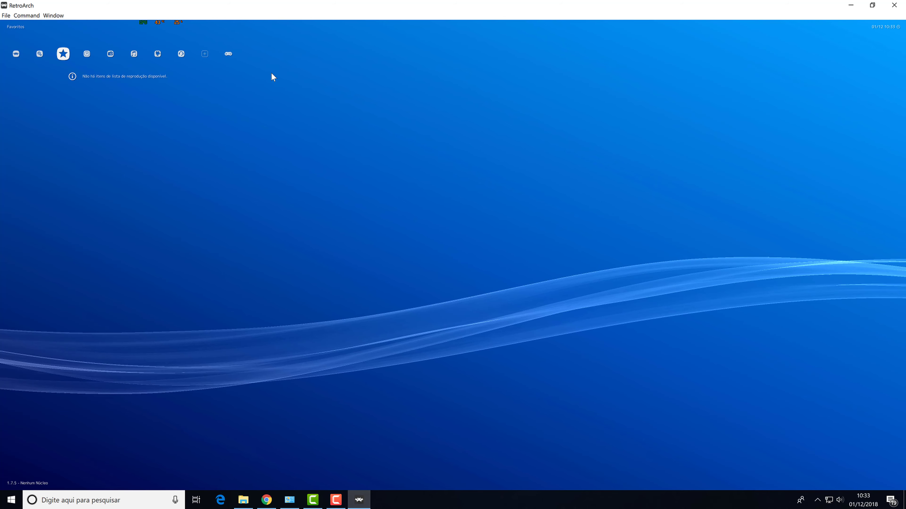
{"action": "key", "text": "Left"}
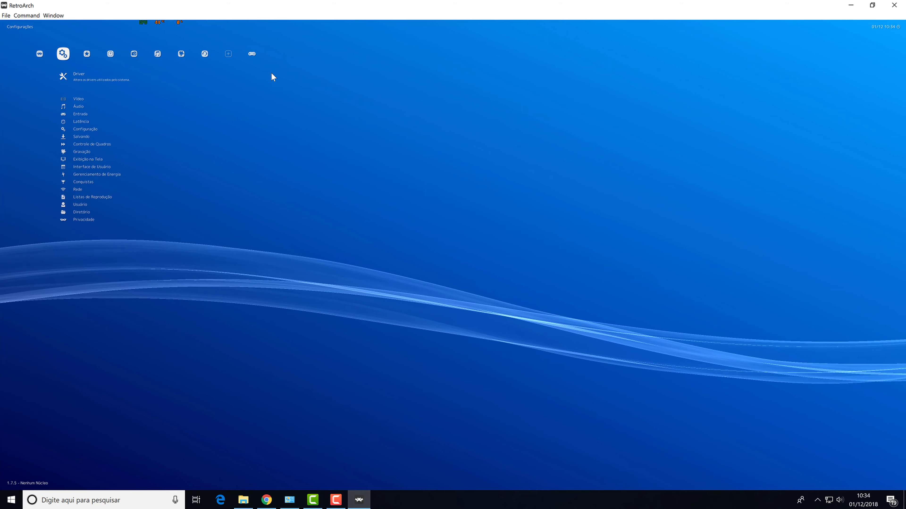
{"action": "key", "text": "Right"}
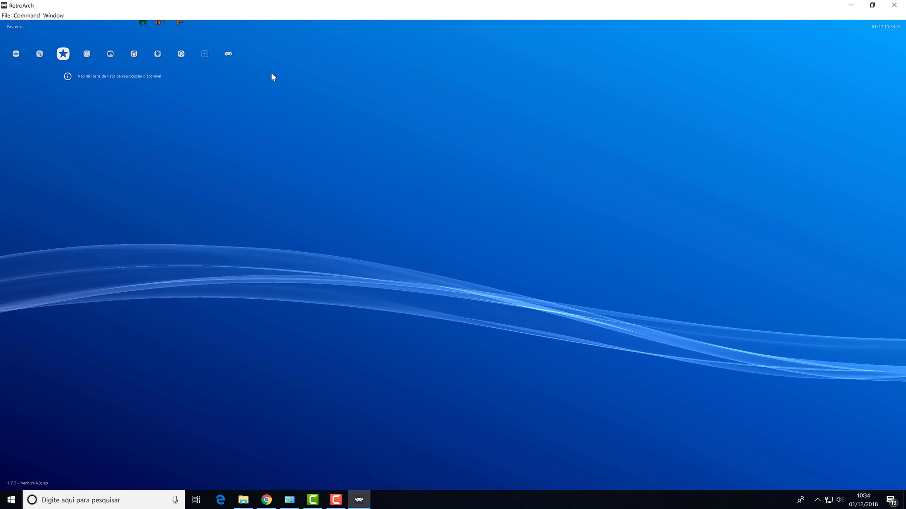
Step: Go through the remaining sections to the Nintendo - Super Nintendo Entertainment System playlist
{"action": "key", "text": "Right"}
{"action": "key", "text": "Right"}
{"action": "key", "text": "Right"}
{"action": "key", "text": "Right"}
{"action": "key", "text": "Right"}
{"action": "key", "text": "Right"}
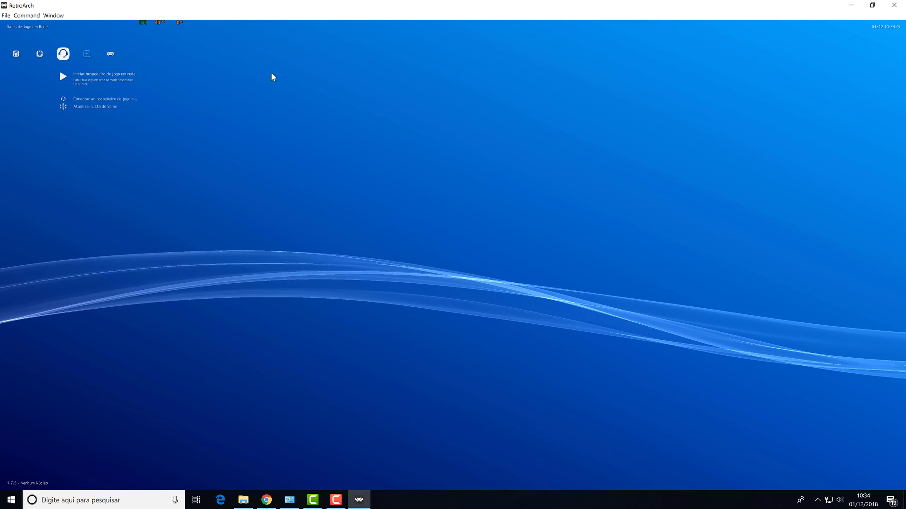
{"action": "key", "text": "Right"}
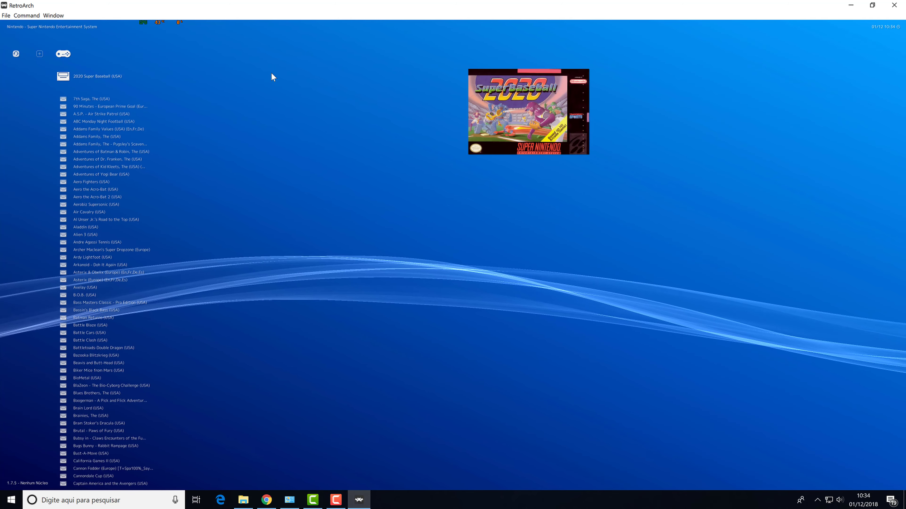
{"action": "key", "text": "Left"}
{"action": "key", "text": "Right"}
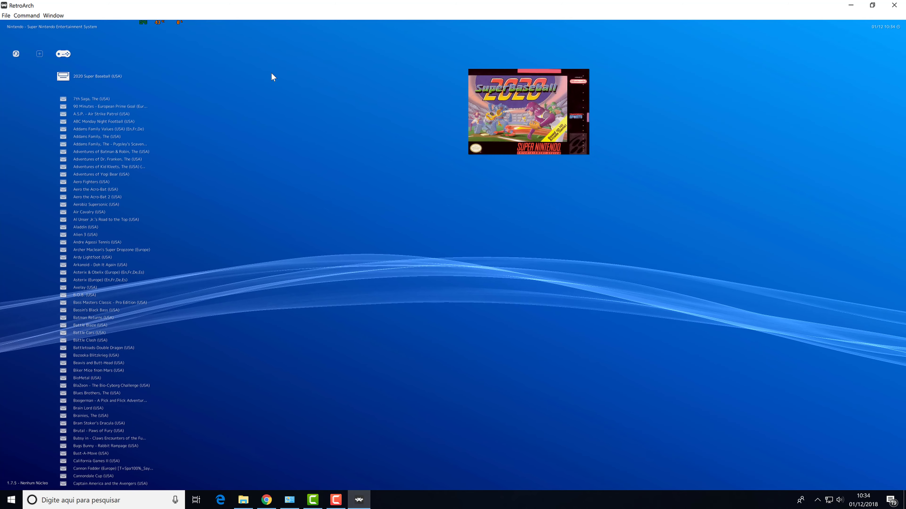
{"action": "key", "text": "Left"}
{"action": "key", "text": "Right"}
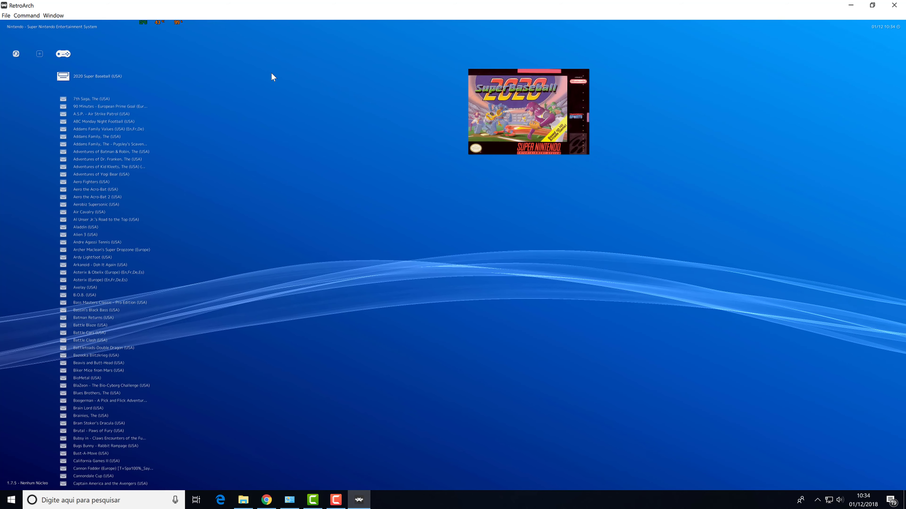
Step: Look back at the Salas de Jogo em Rede section and go to Importar conteúdo
{"action": "key", "text": "Left"}
{"action": "key", "text": "Left"}
{"action": "key", "text": "Left"}
{"action": "key", "text": "Left"}
{"action": "key", "text": "Left"}
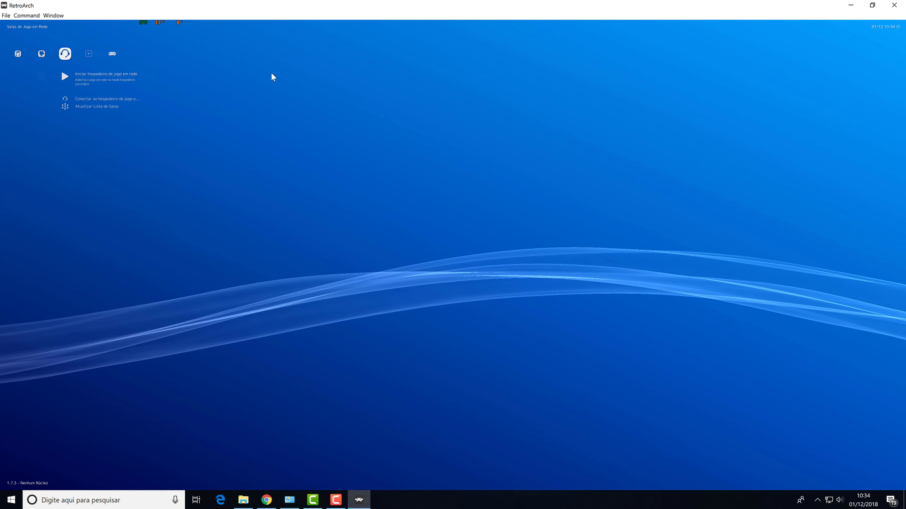
{"action": "key", "text": "Right"}
{"action": "key", "text": "Right"}
{"action": "key", "text": "Right"}
{"action": "key", "text": "Right"}
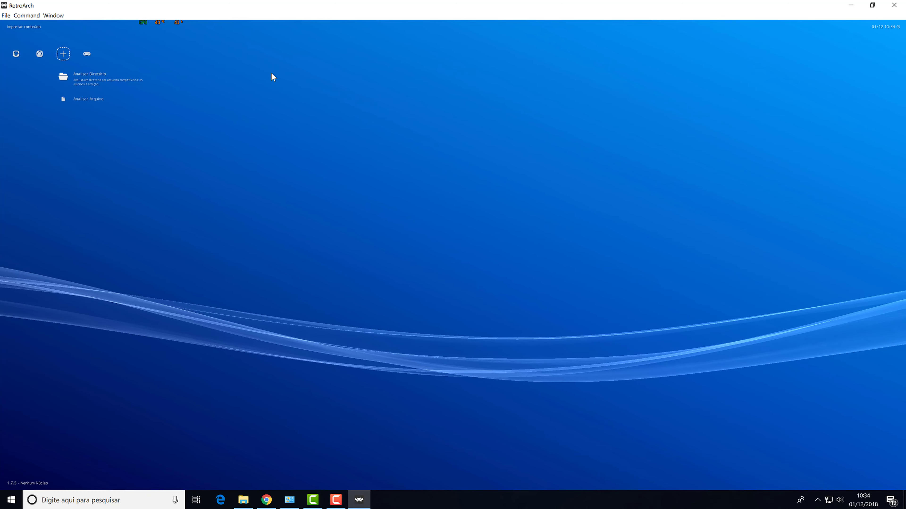
Step: Return to the Configurações section by way of the Menu Principal
{"action": "key", "text": "Left"}
{"action": "key", "text": "Left"}
{"action": "key", "text": "Left"}
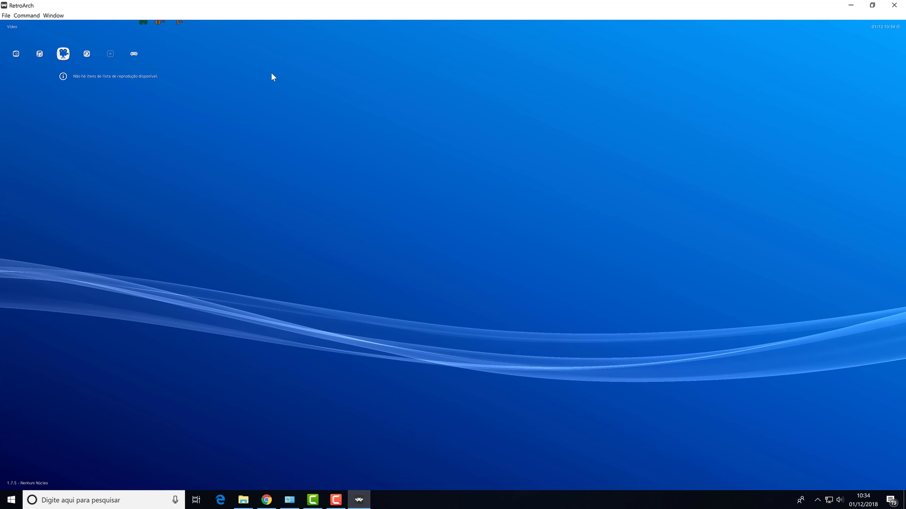
{"action": "key", "text": "Left"}
{"action": "key", "text": "Left"}
{"action": "key", "text": "Left"}
{"action": "key", "text": "Left"}
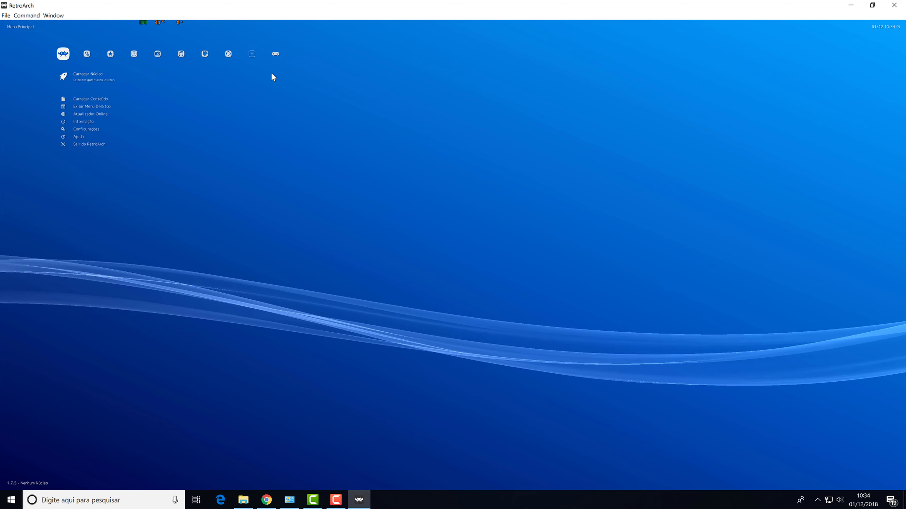
{"action": "key", "text": "Right"}
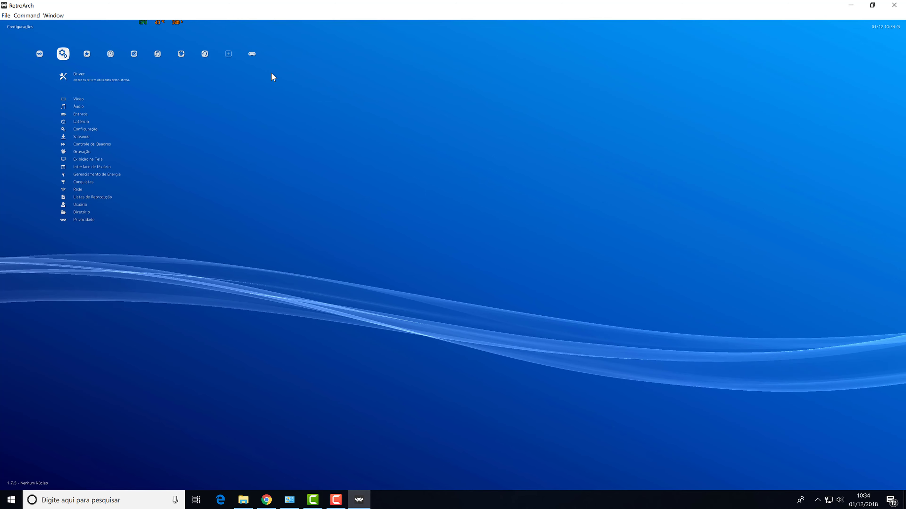